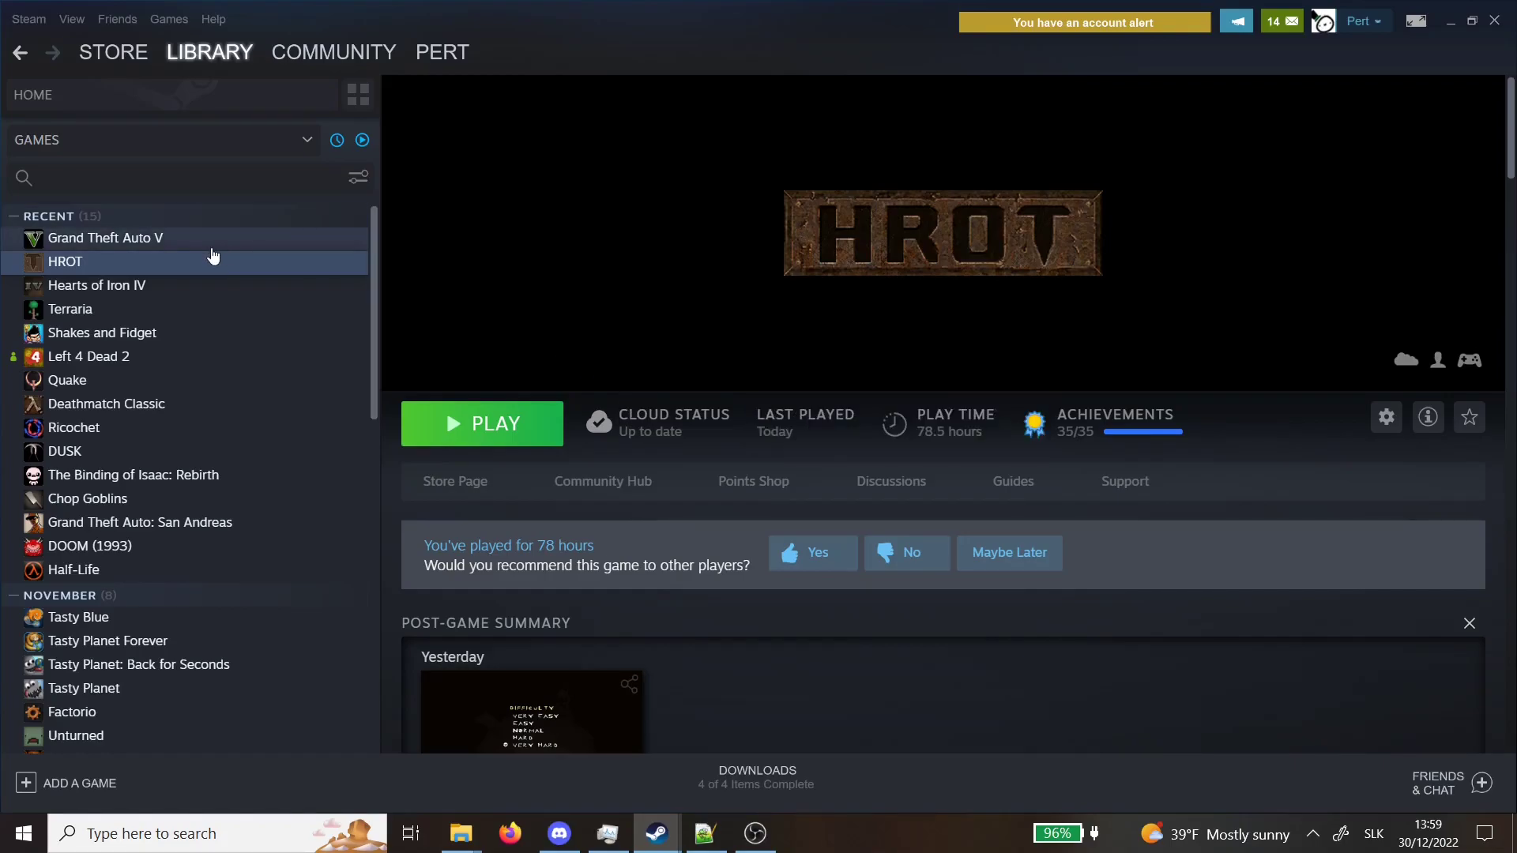
Step: Browse the local files of HROT from the game library and maximize the game folder window
right_click(183, 267)
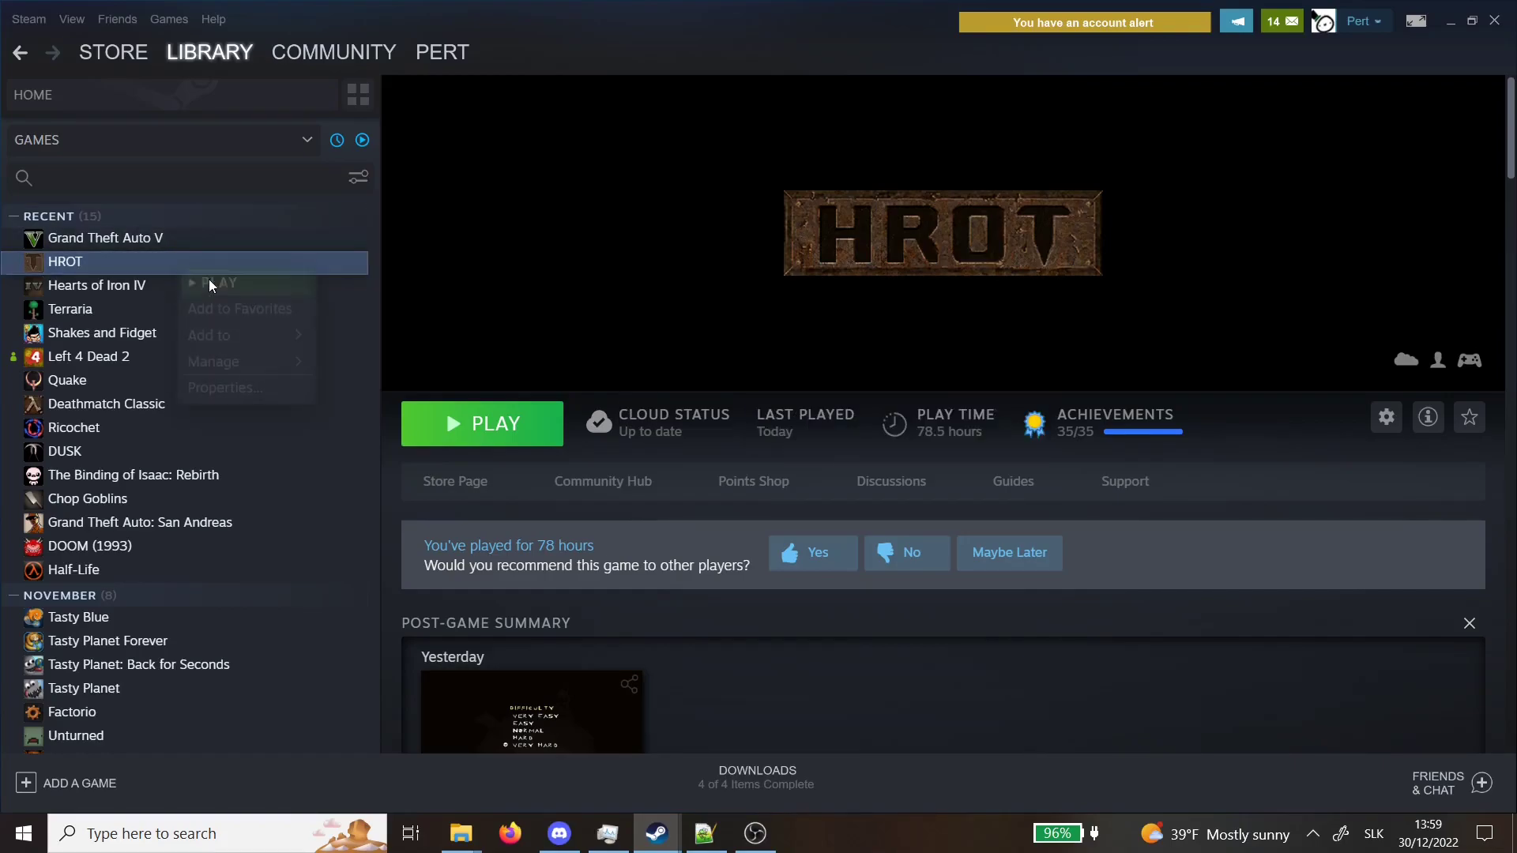
left_click(40, 249)
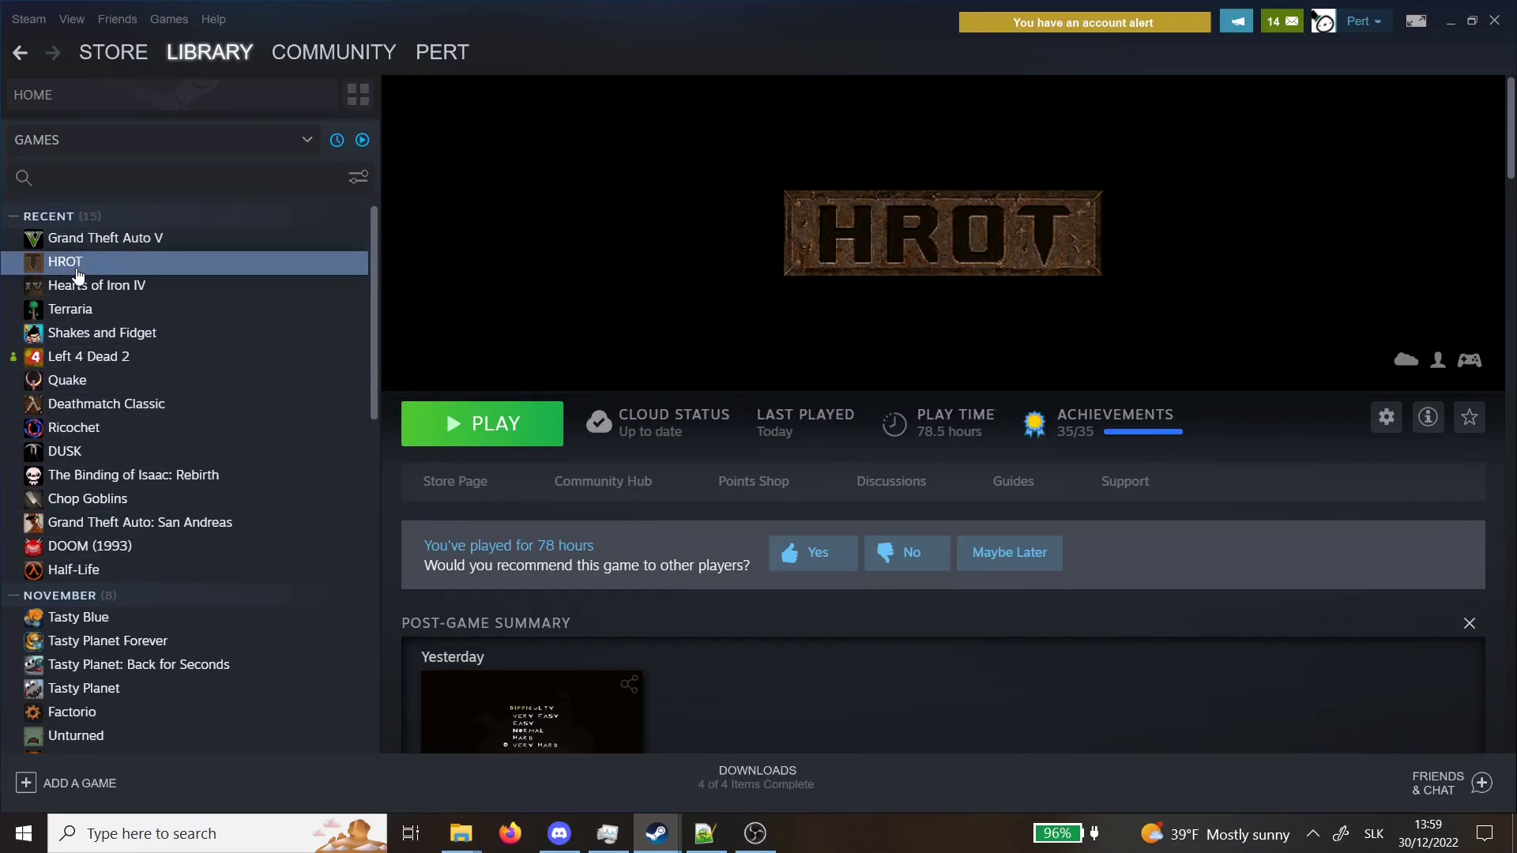
right_click(78, 275)
mouse_move(123, 365)
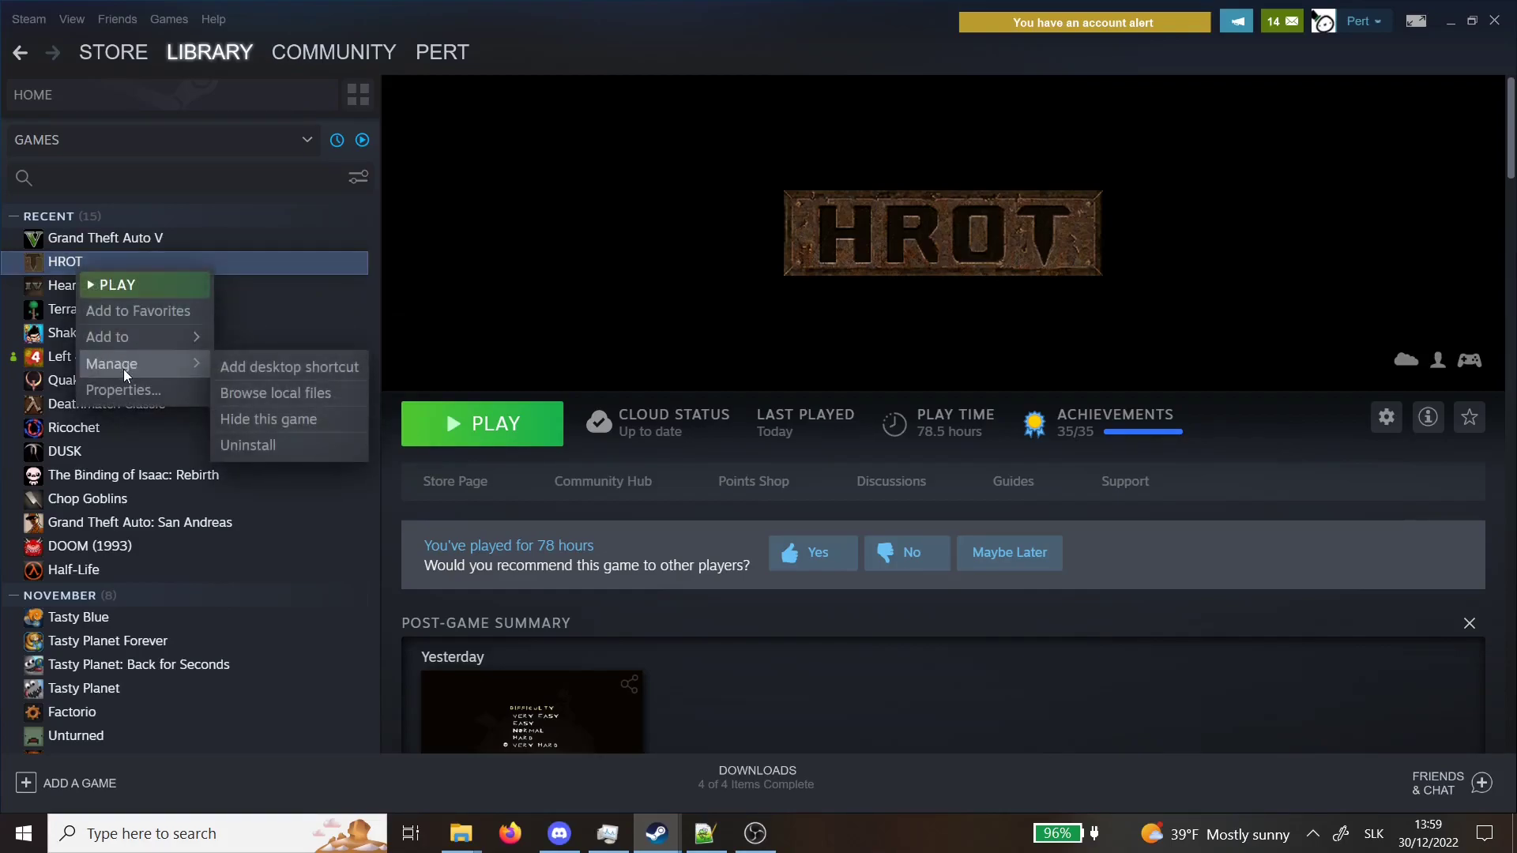
left_click(281, 398)
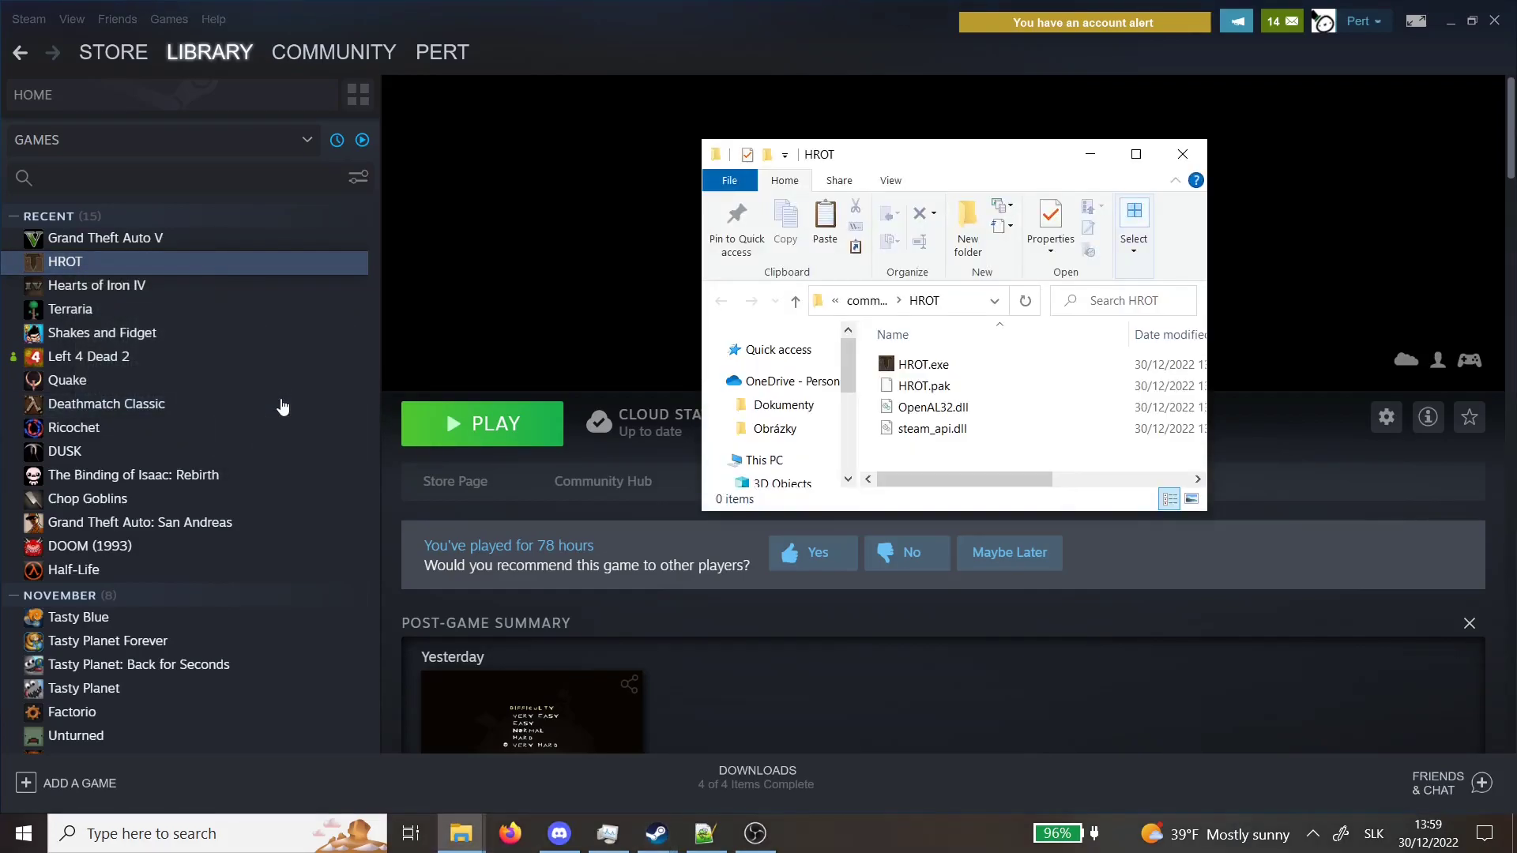
left_click_drag(972, 167, 469, 140)
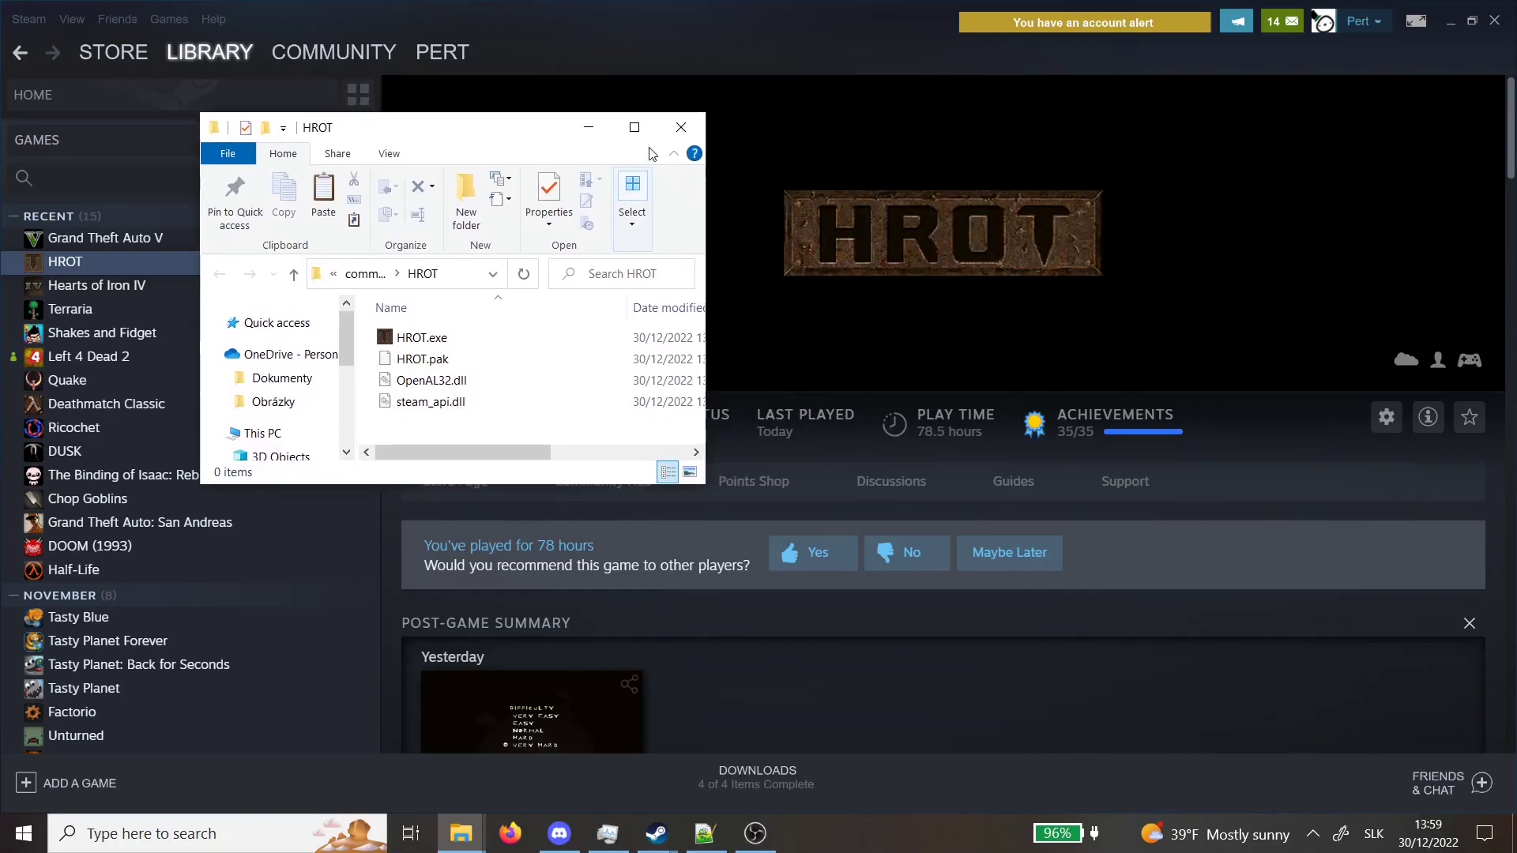
left_click(634, 127)
left_click_drag(667, 485, 523, 234)
left_click(711, 377)
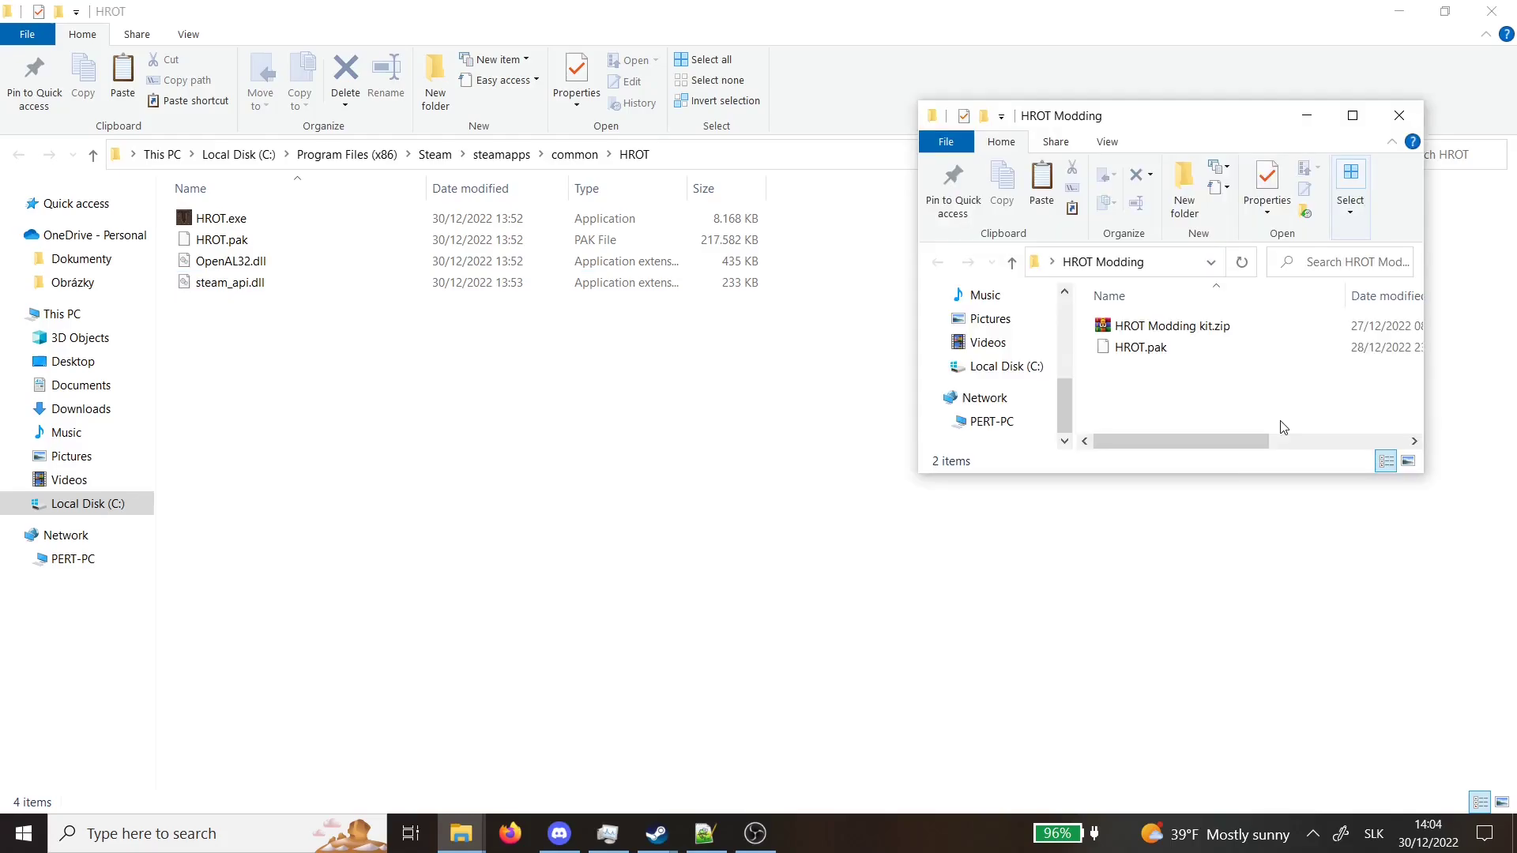
Step: Copy HROT Modding kit.zip from the HROT Modding folder into the HROT game folder
key("alt")
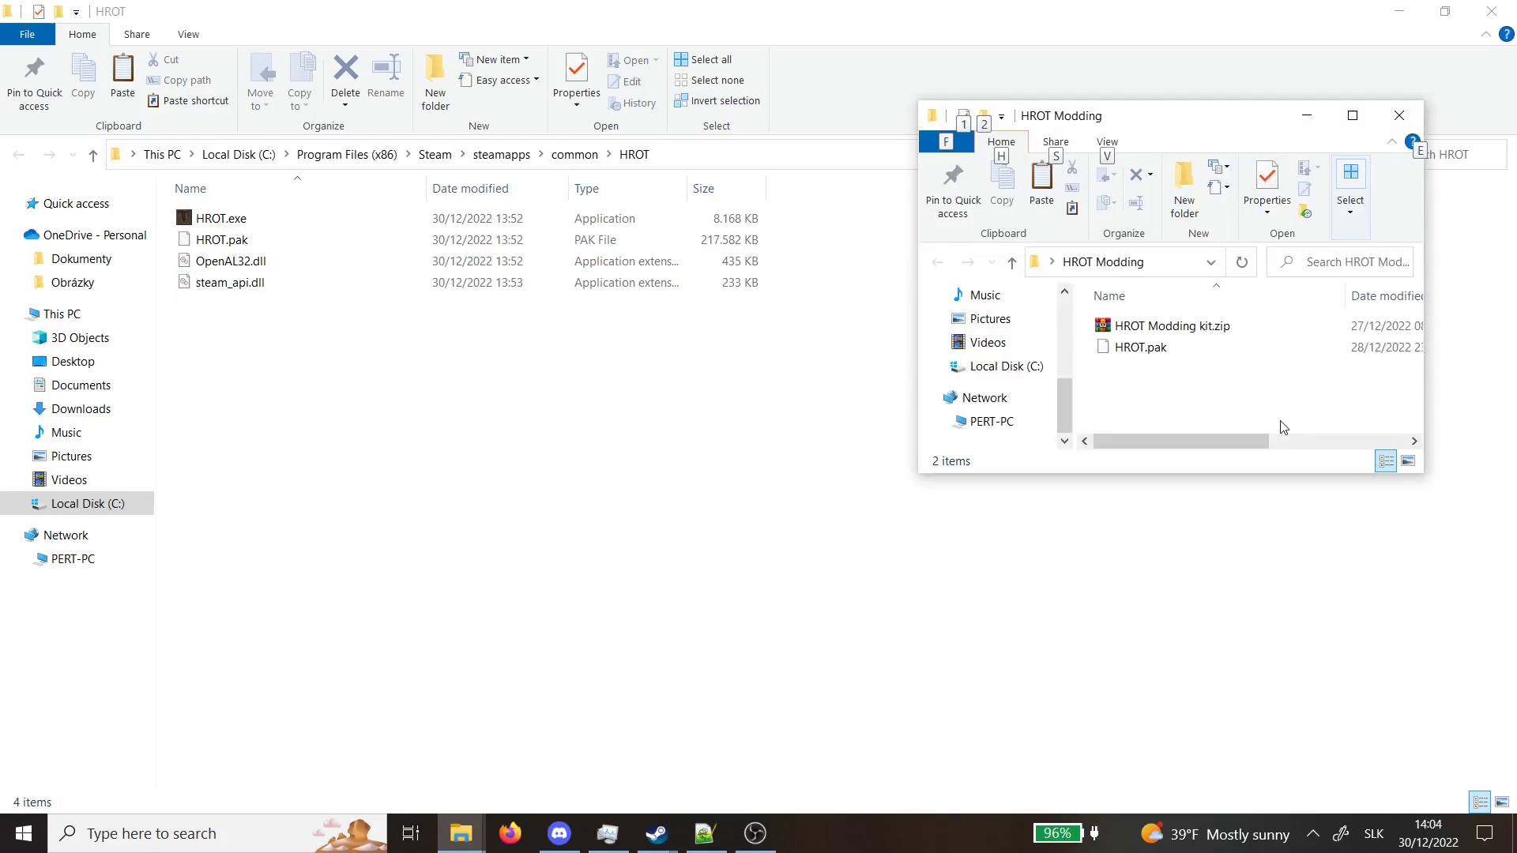
left_click(1197, 330)
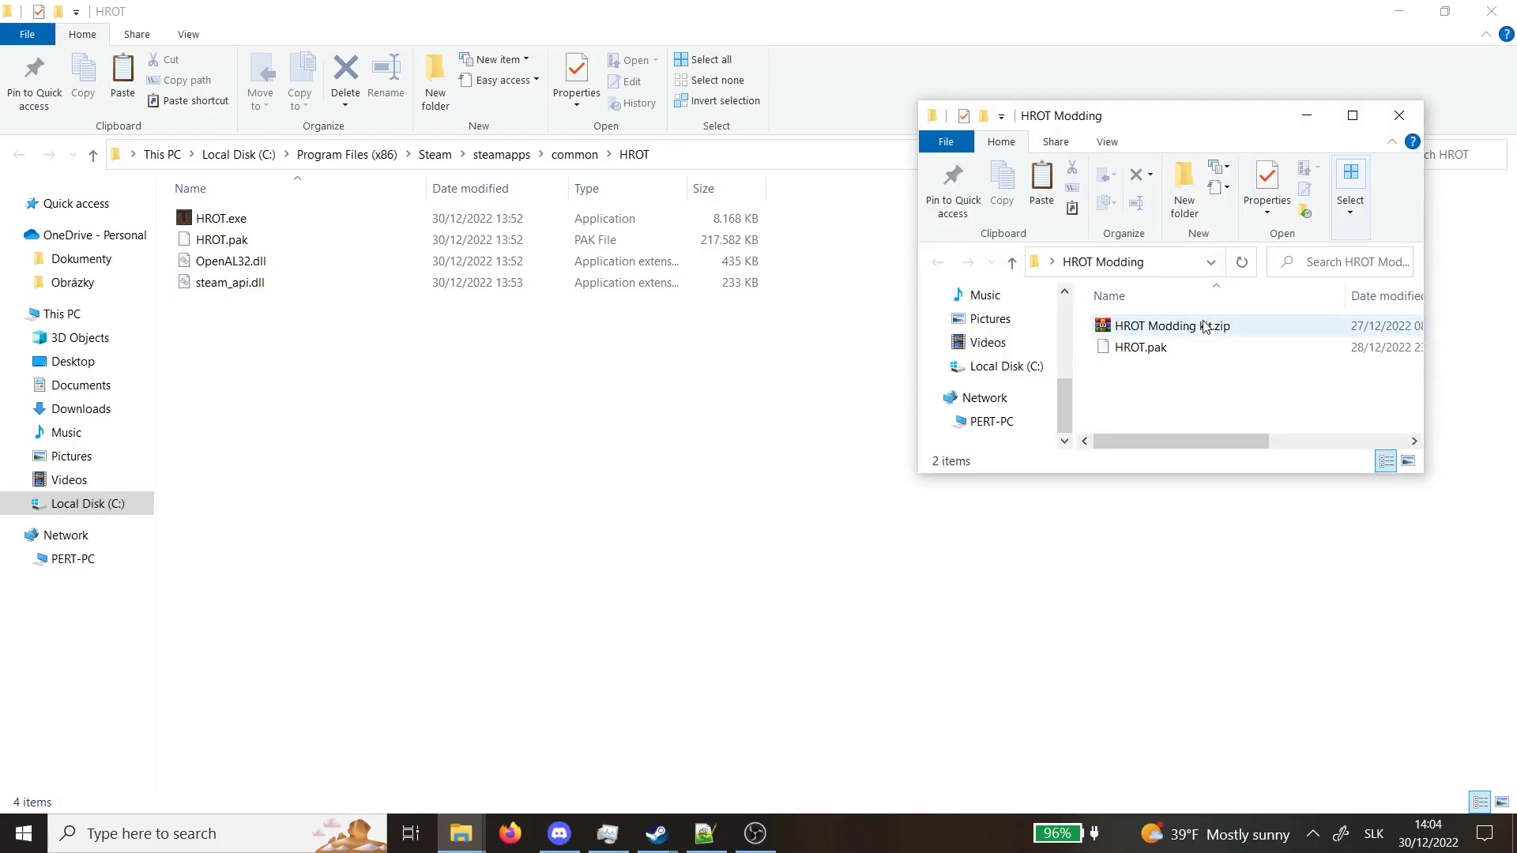
right_click(1206, 327)
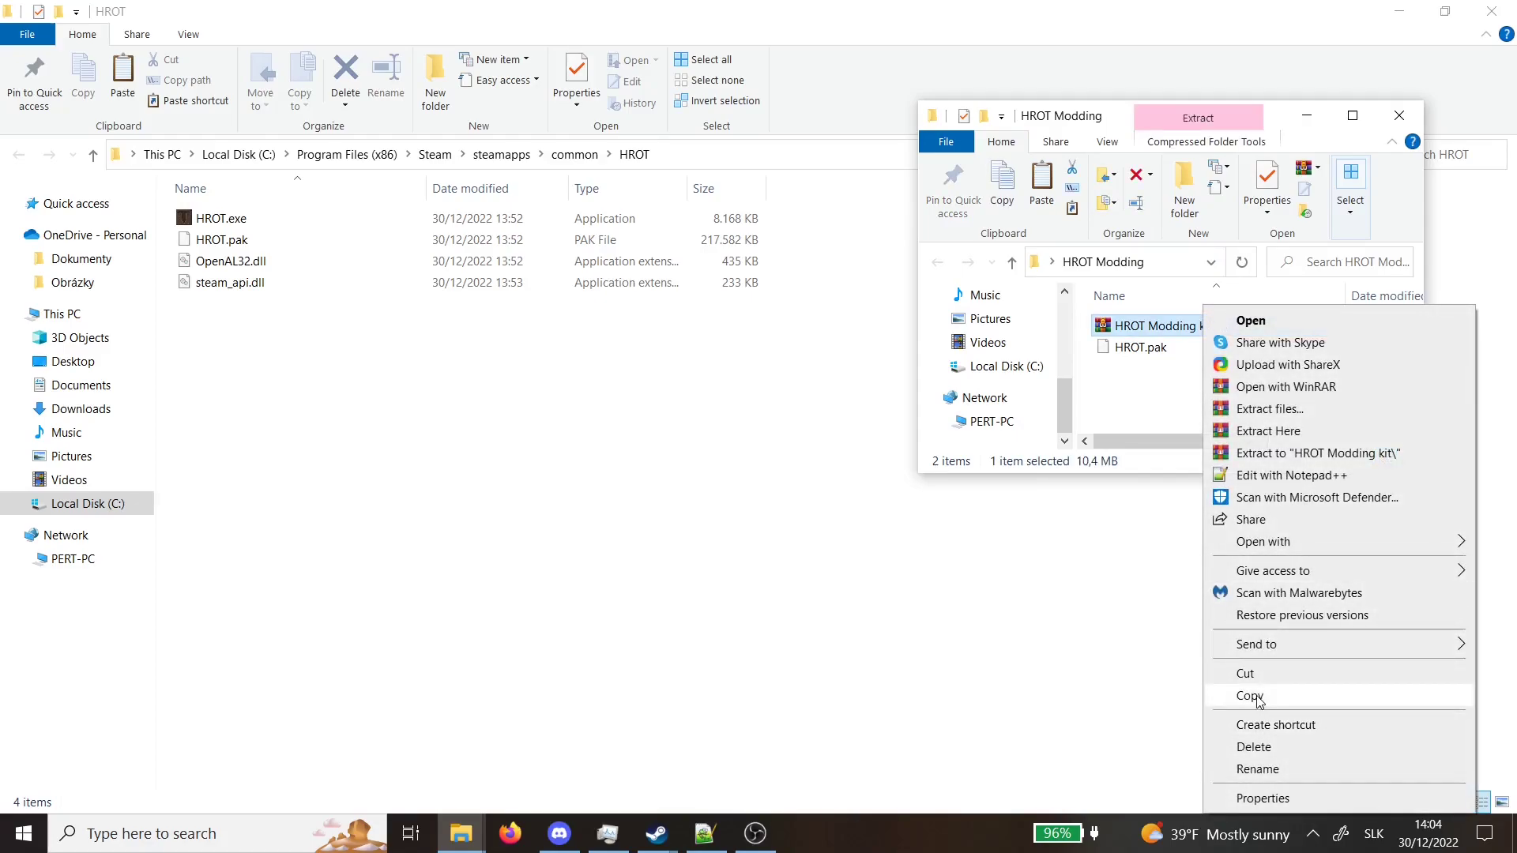
left_click(1258, 700)
right_click(593, 368)
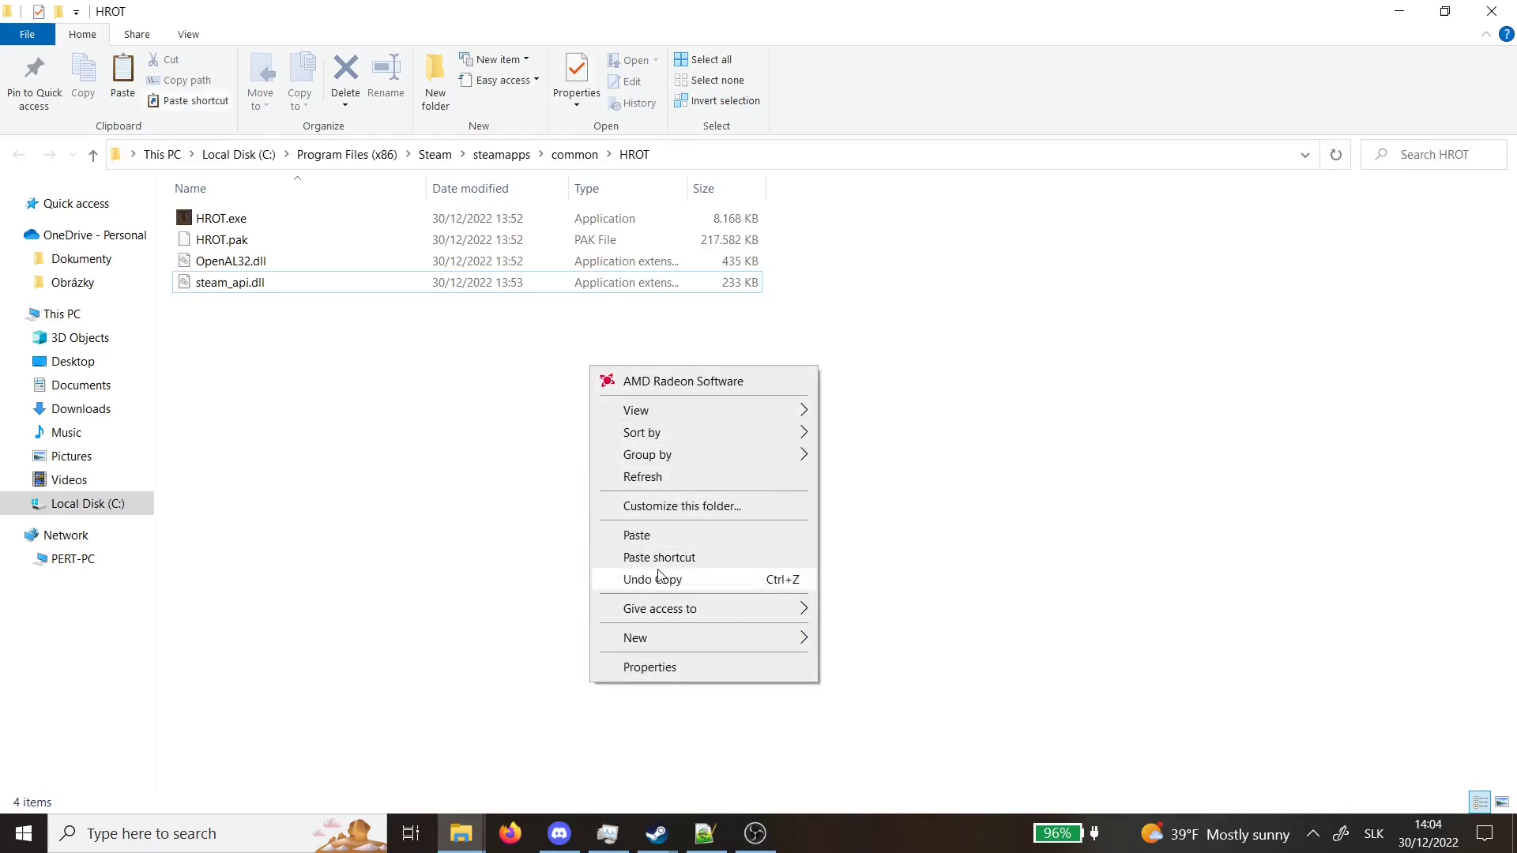
left_click(637, 535)
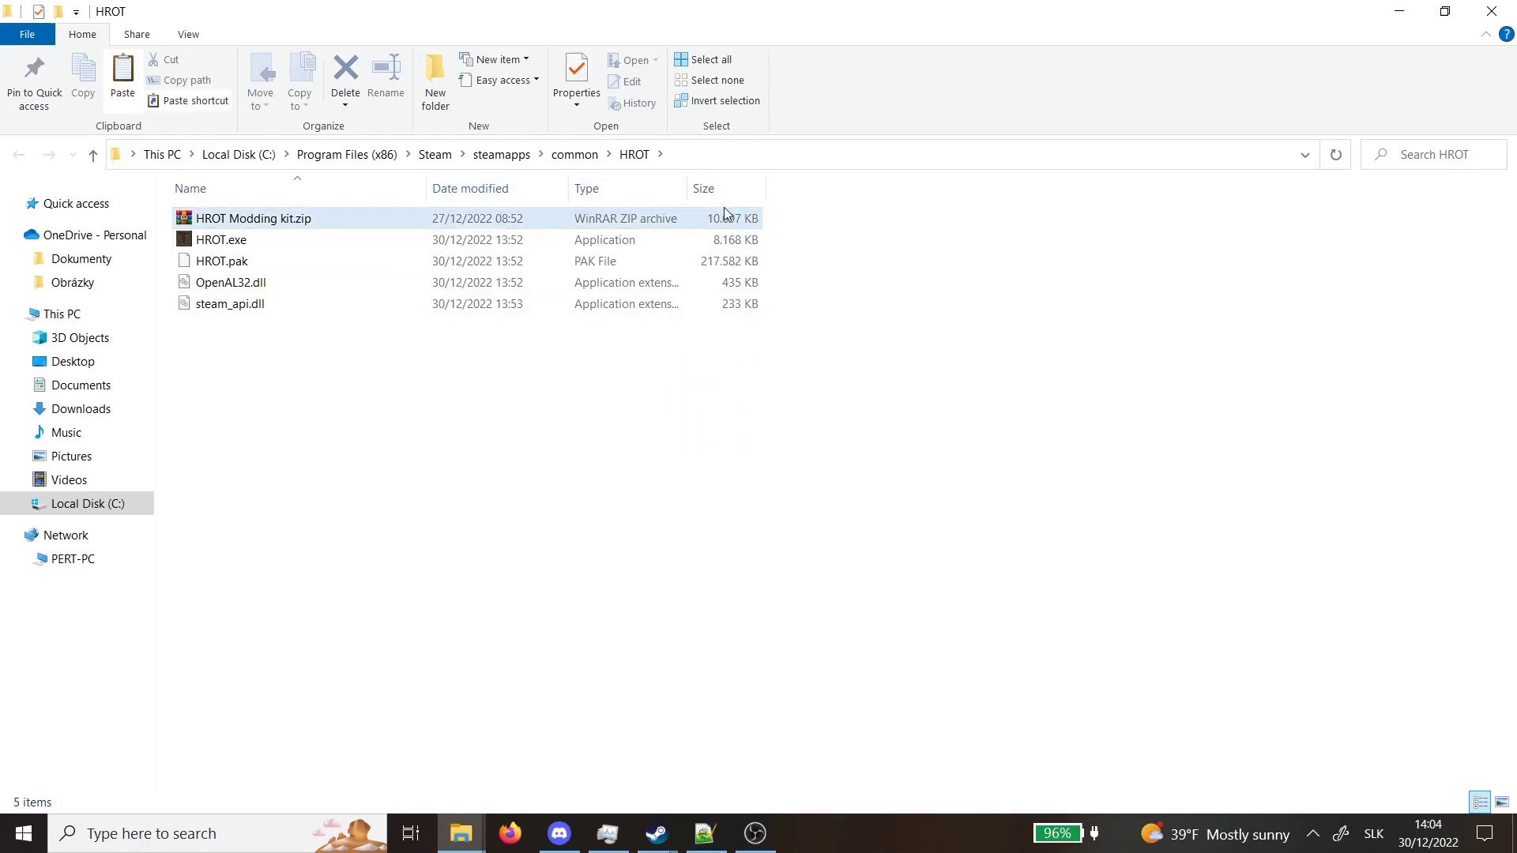
Step: Extract HROT Modding kit.zip directly into the HROT game folder and delete the zip archive
right_click(710, 229)
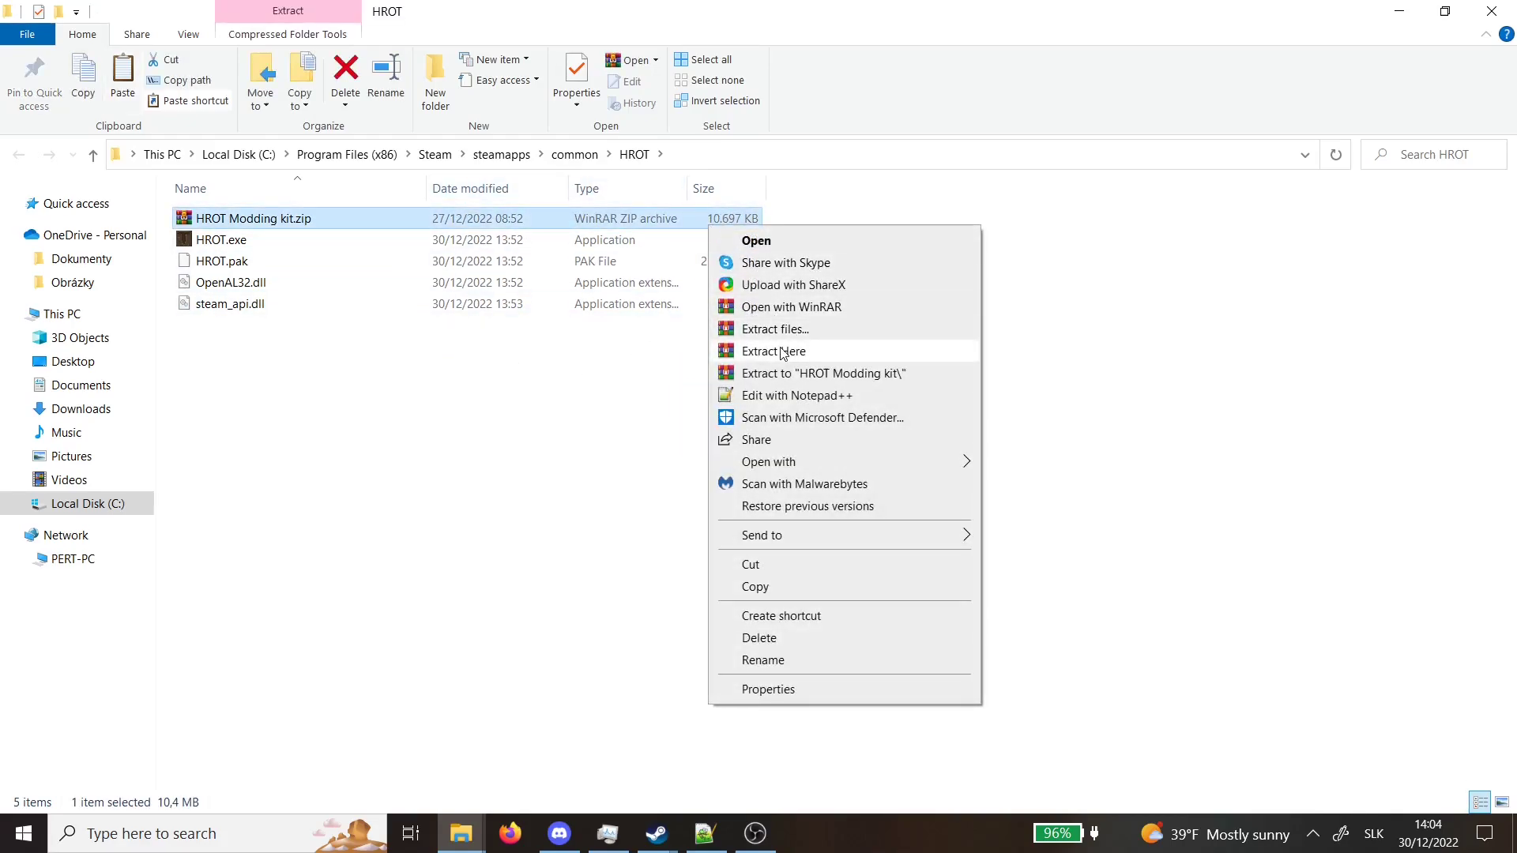
left_click(782, 352)
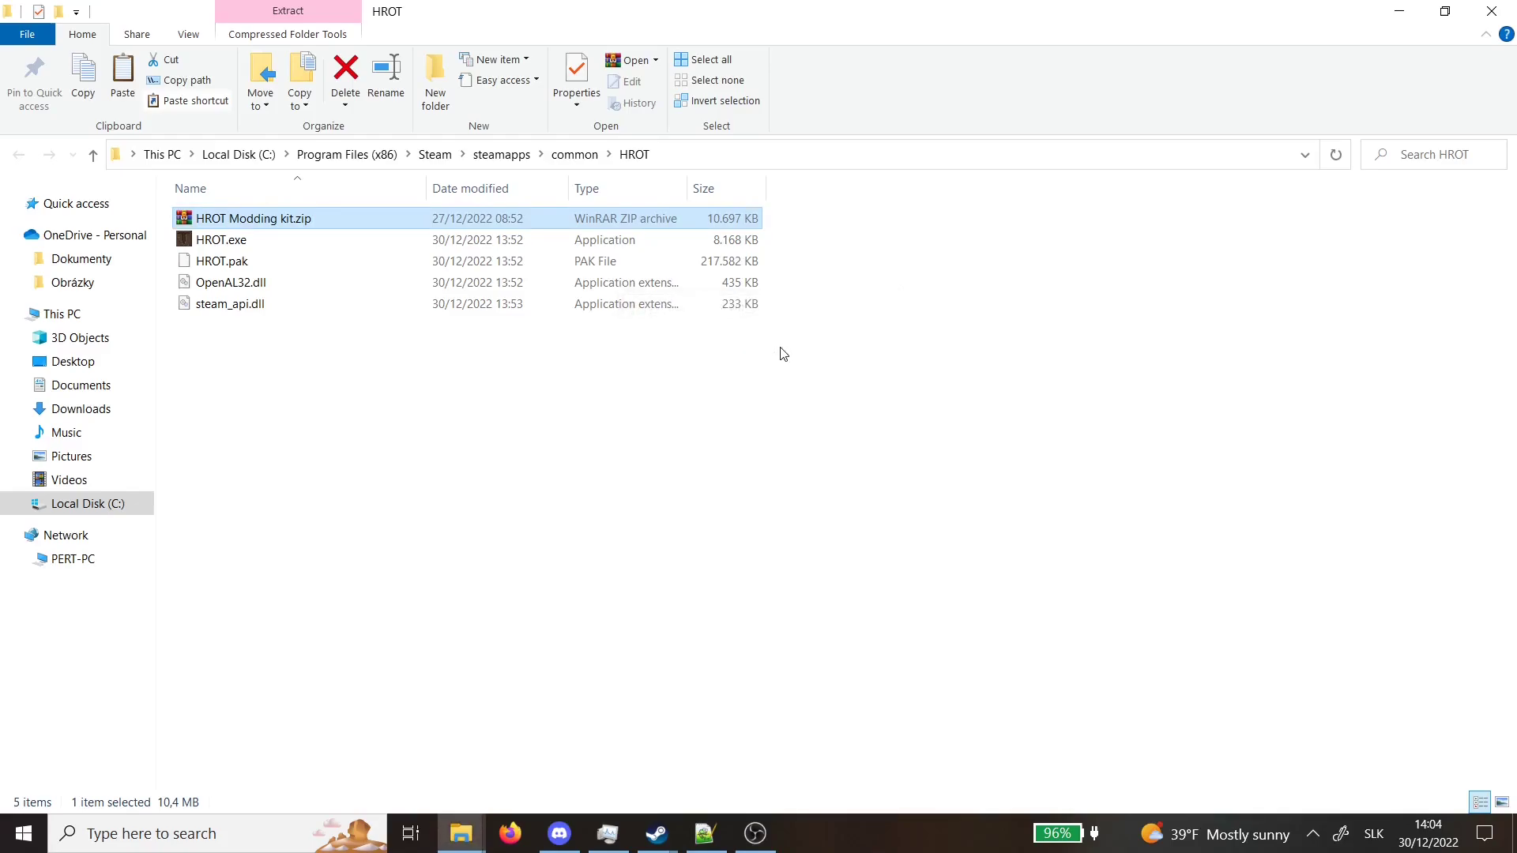
right_click(354, 239)
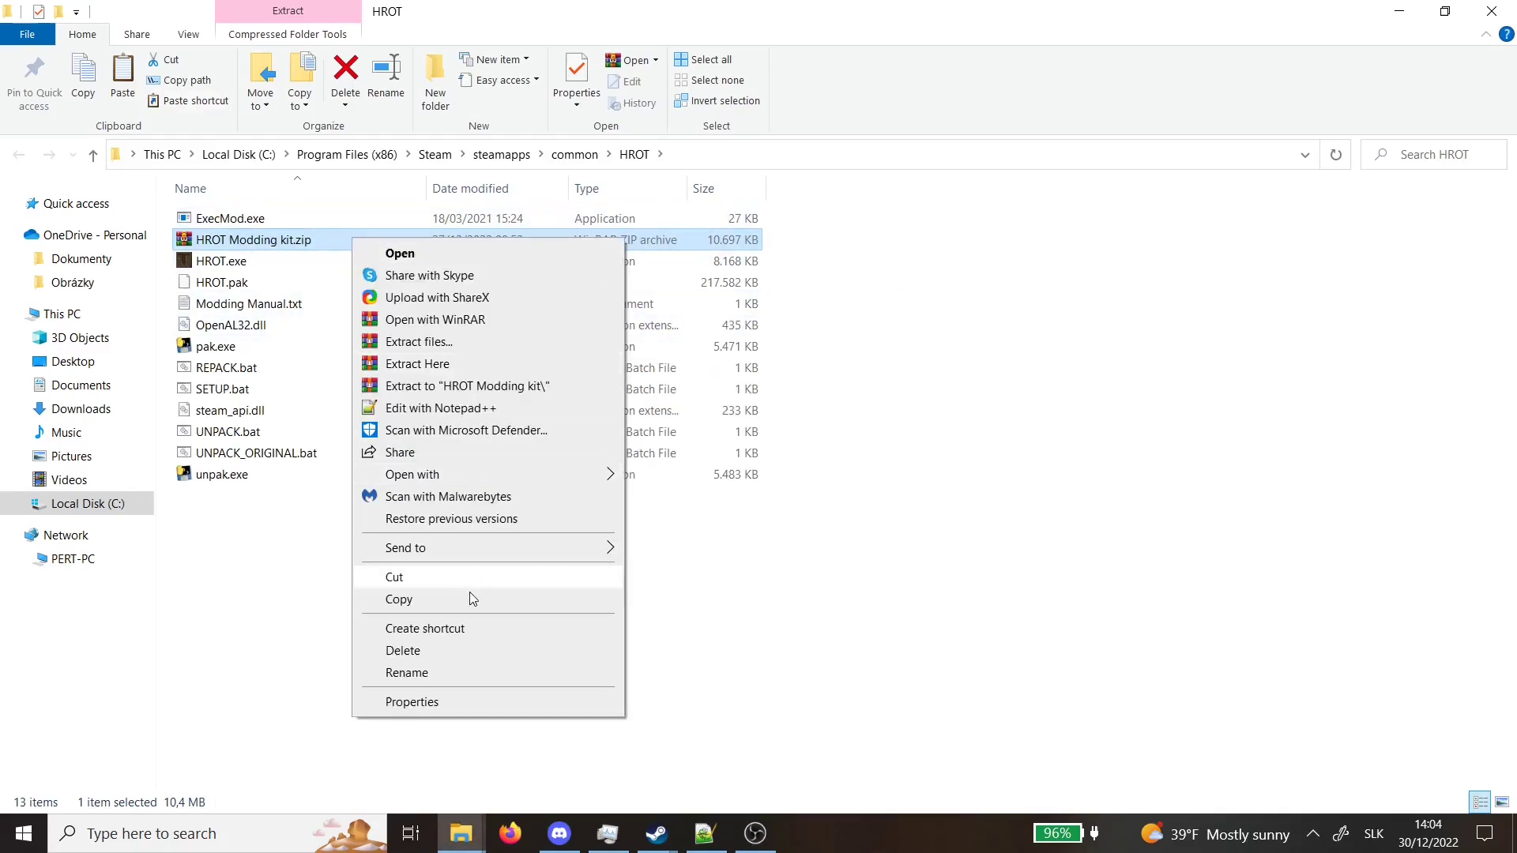
left_click(436, 656)
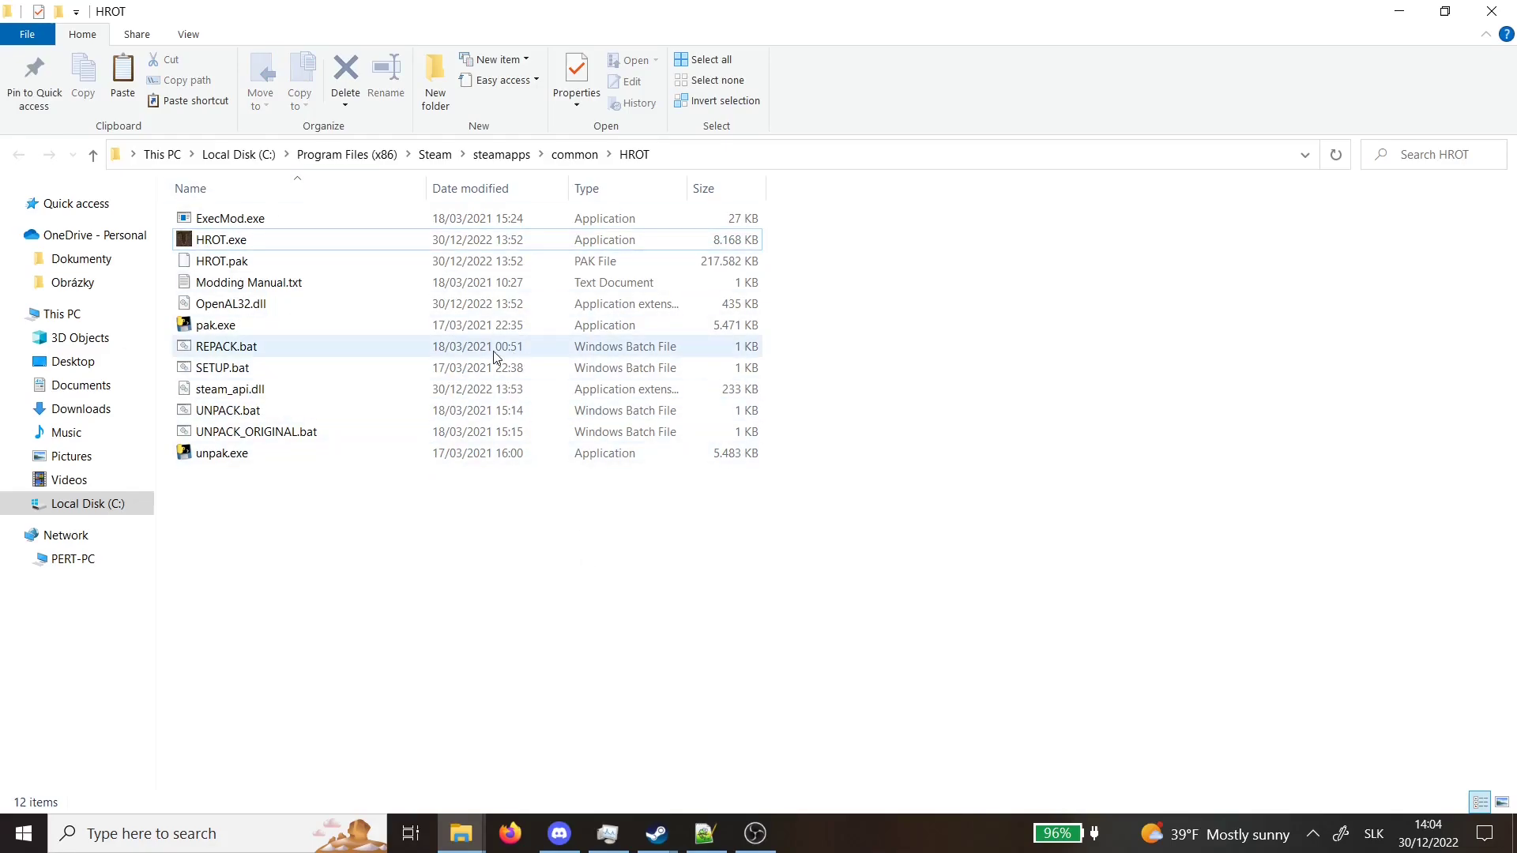
Step: Run SETUP.bat and UNPACK.bat in the HROT game folder
left_click(325, 373)
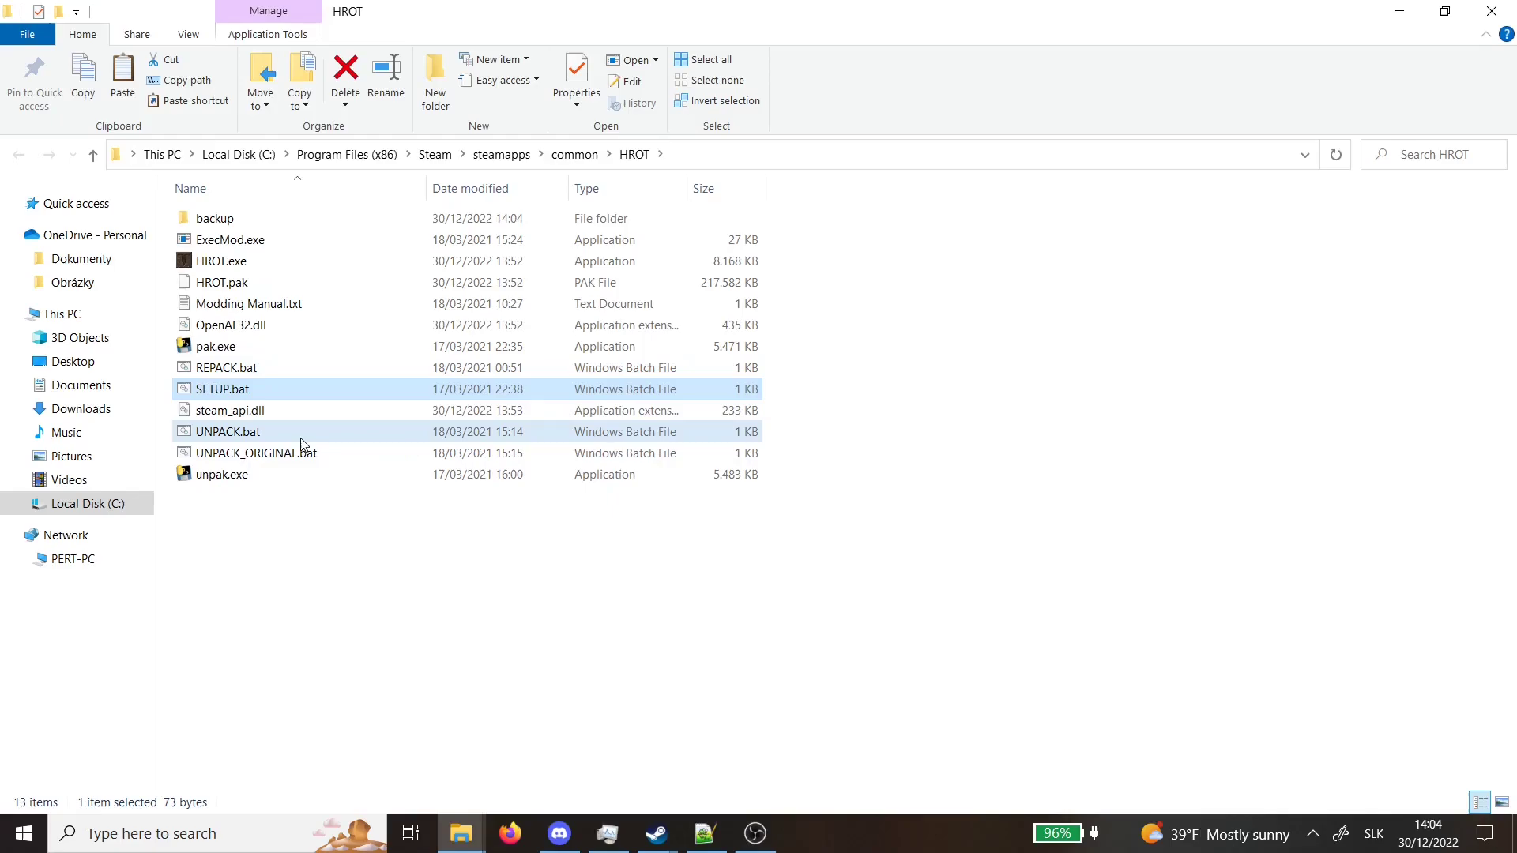
left_click(301, 439)
double_click(301, 439)
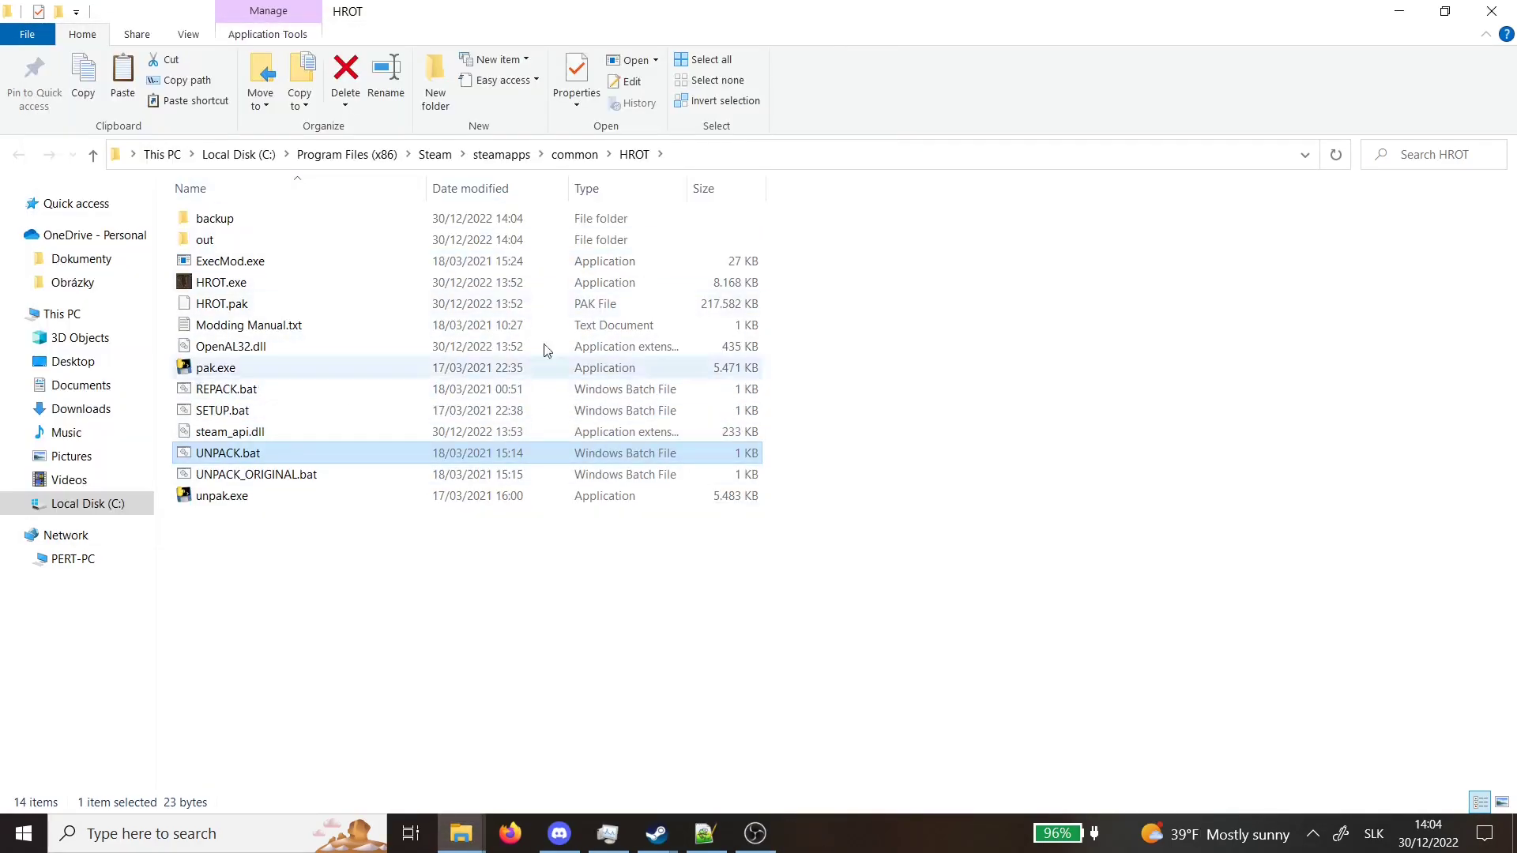
left_click(973, 454)
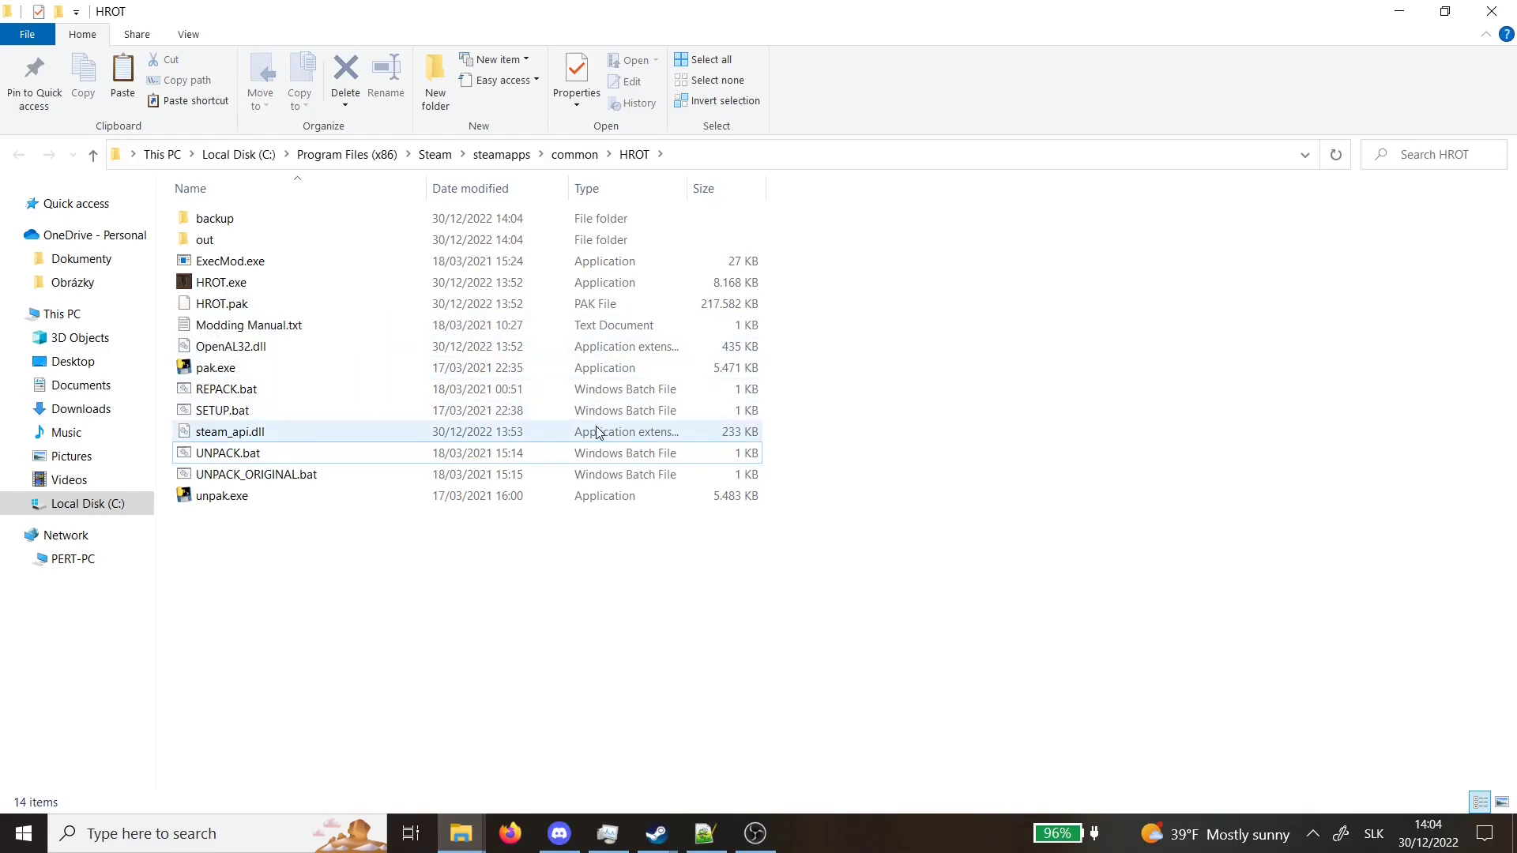
right_click(509, 575)
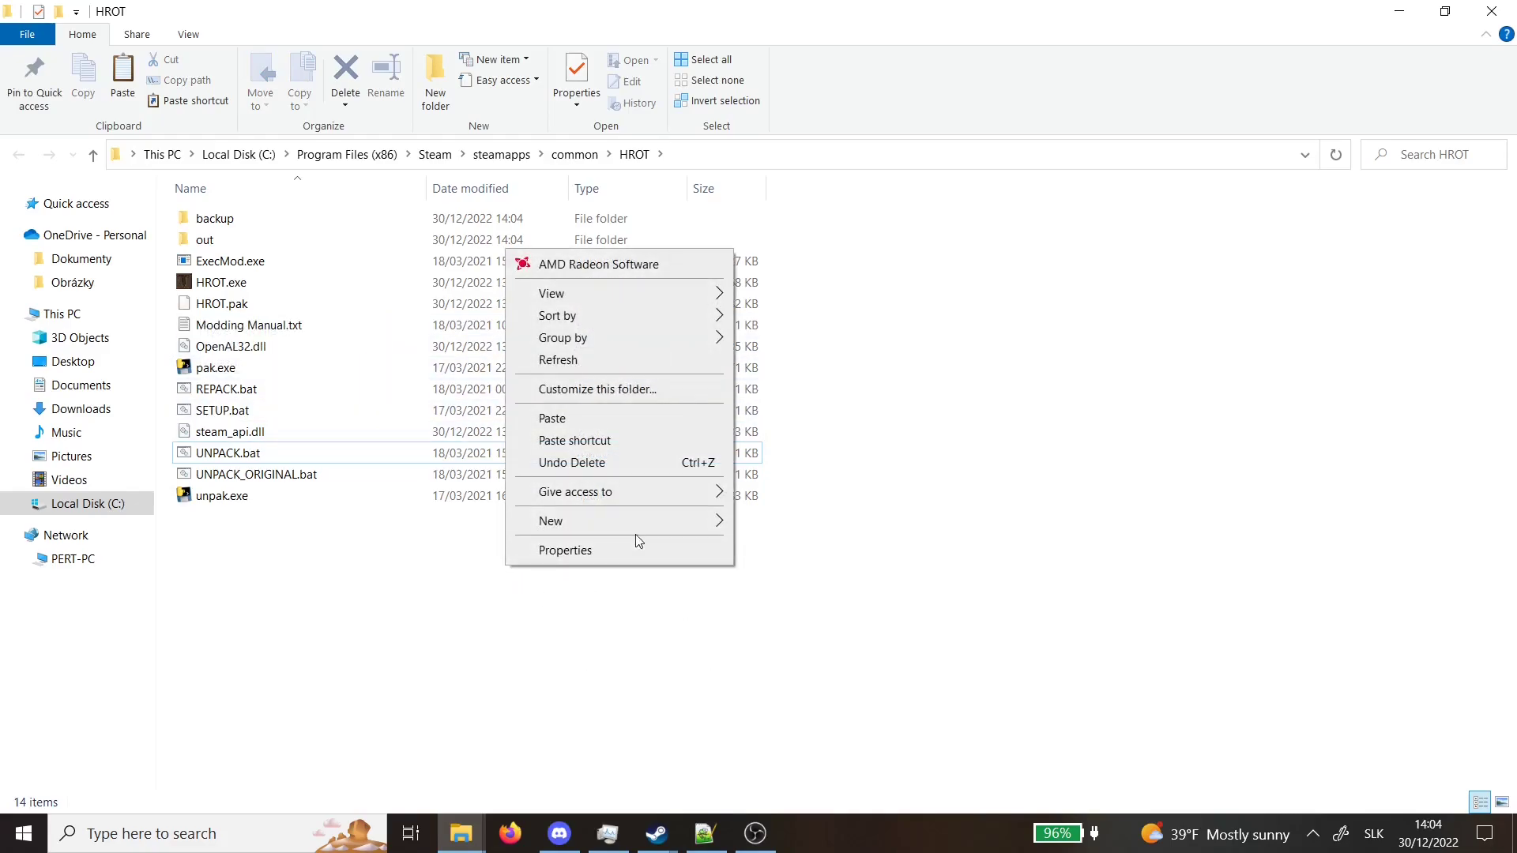
left_click(386, 610)
right_click(467, 563)
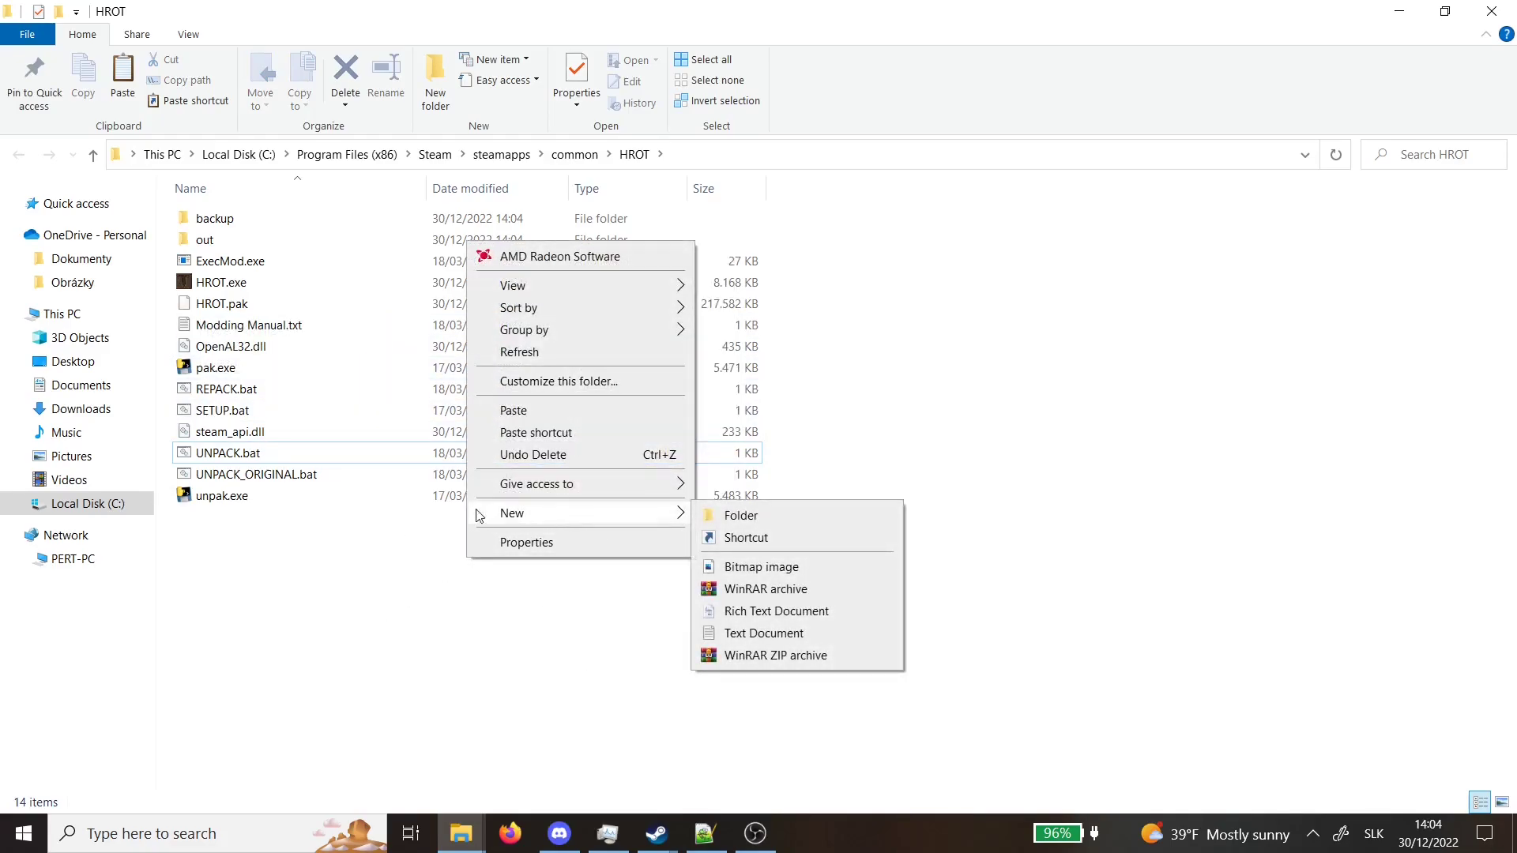
left_click(423, 527)
Step: Create a new text document in the HROT game folder and name it PATCH-EXE
right_click(411, 540)
mouse_move(585, 488)
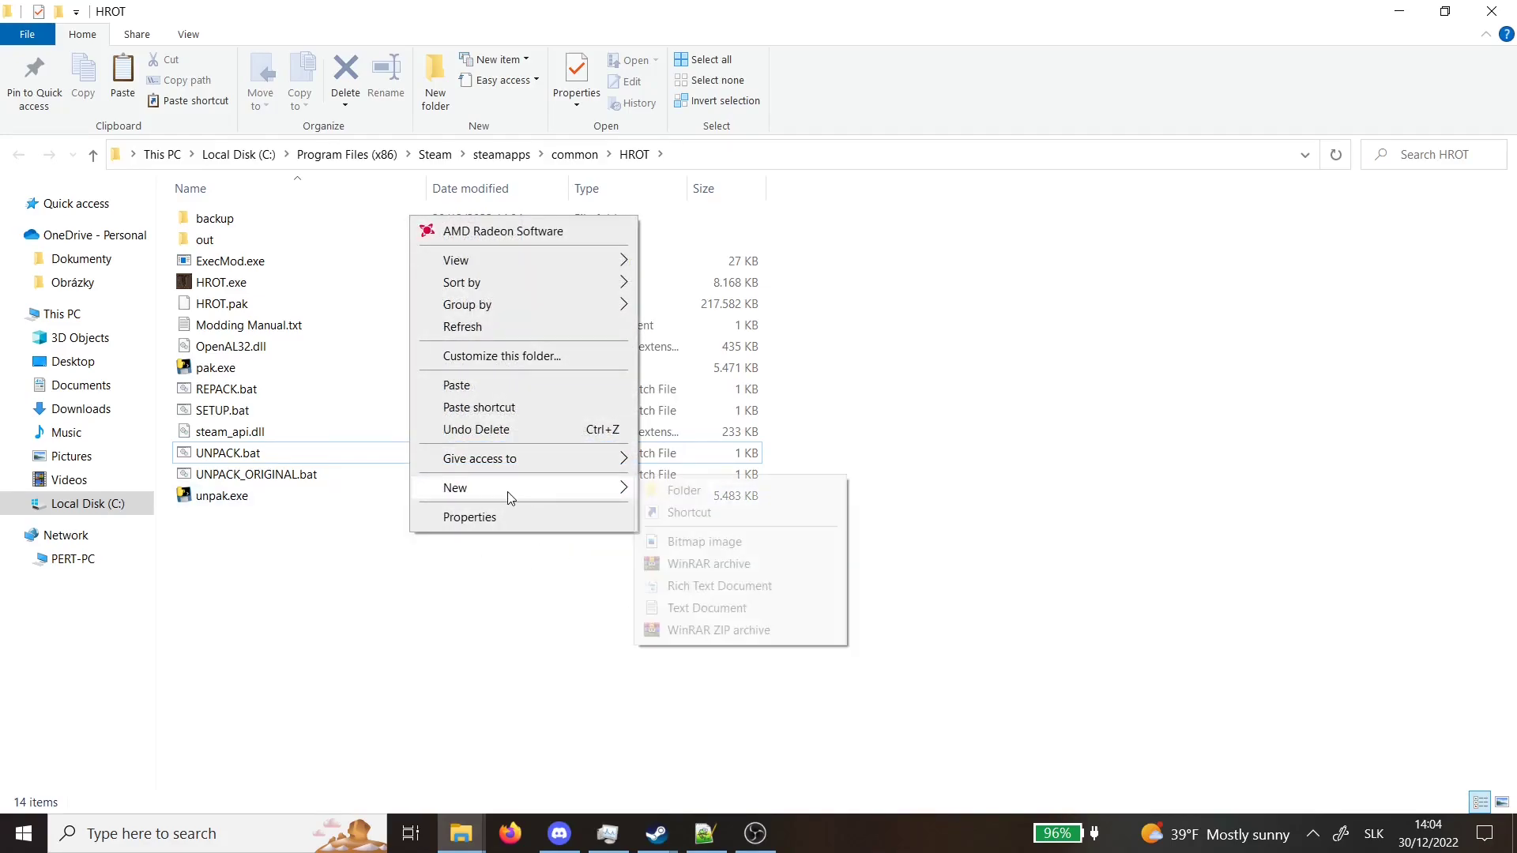
left_click(681, 608)
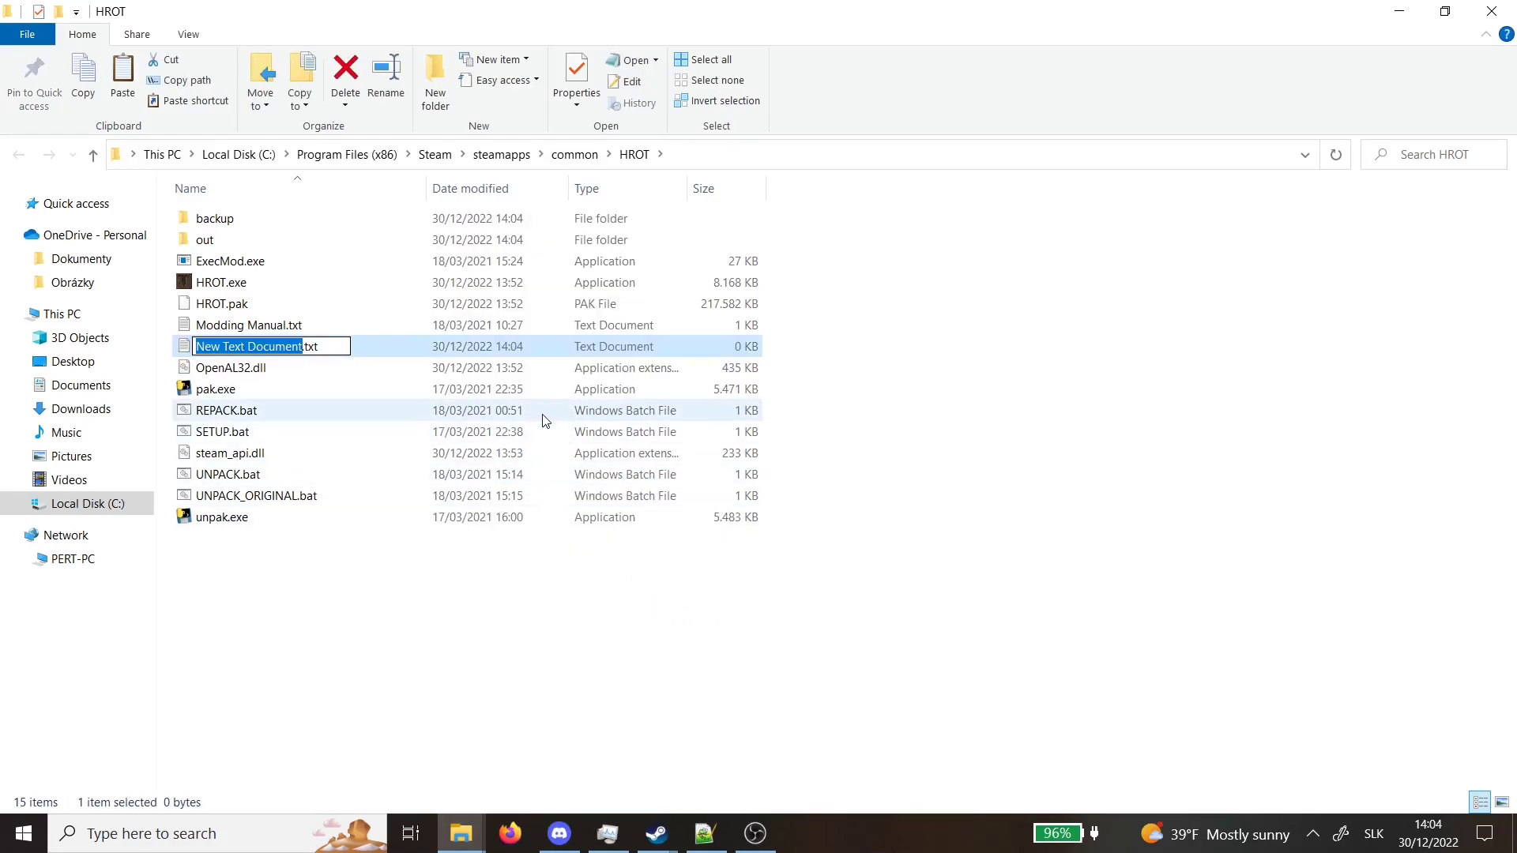
key("Caps_Lock")
type("PATCH-")
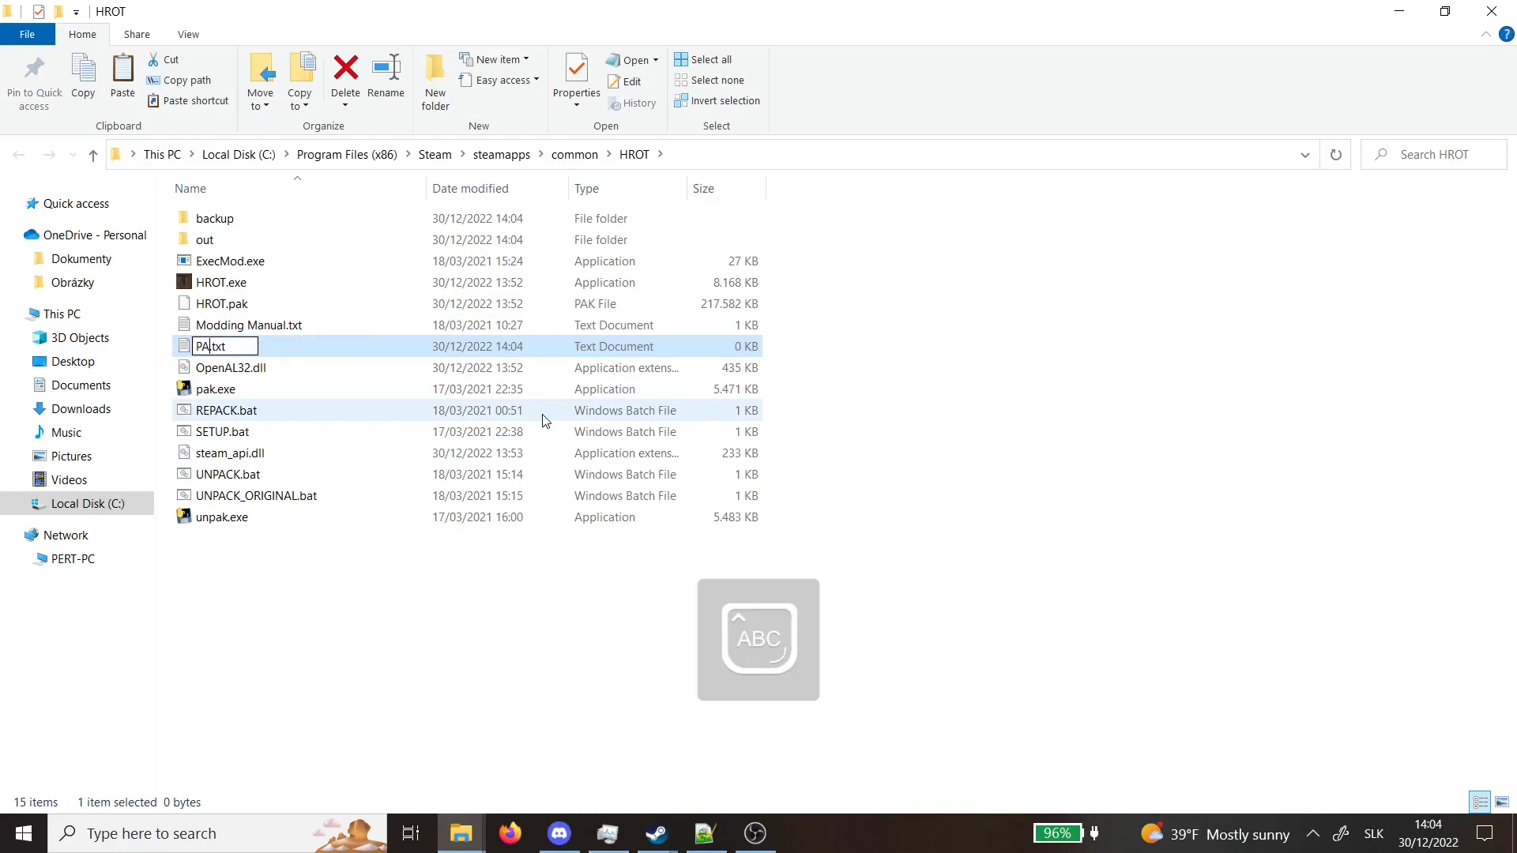
type("EXE")
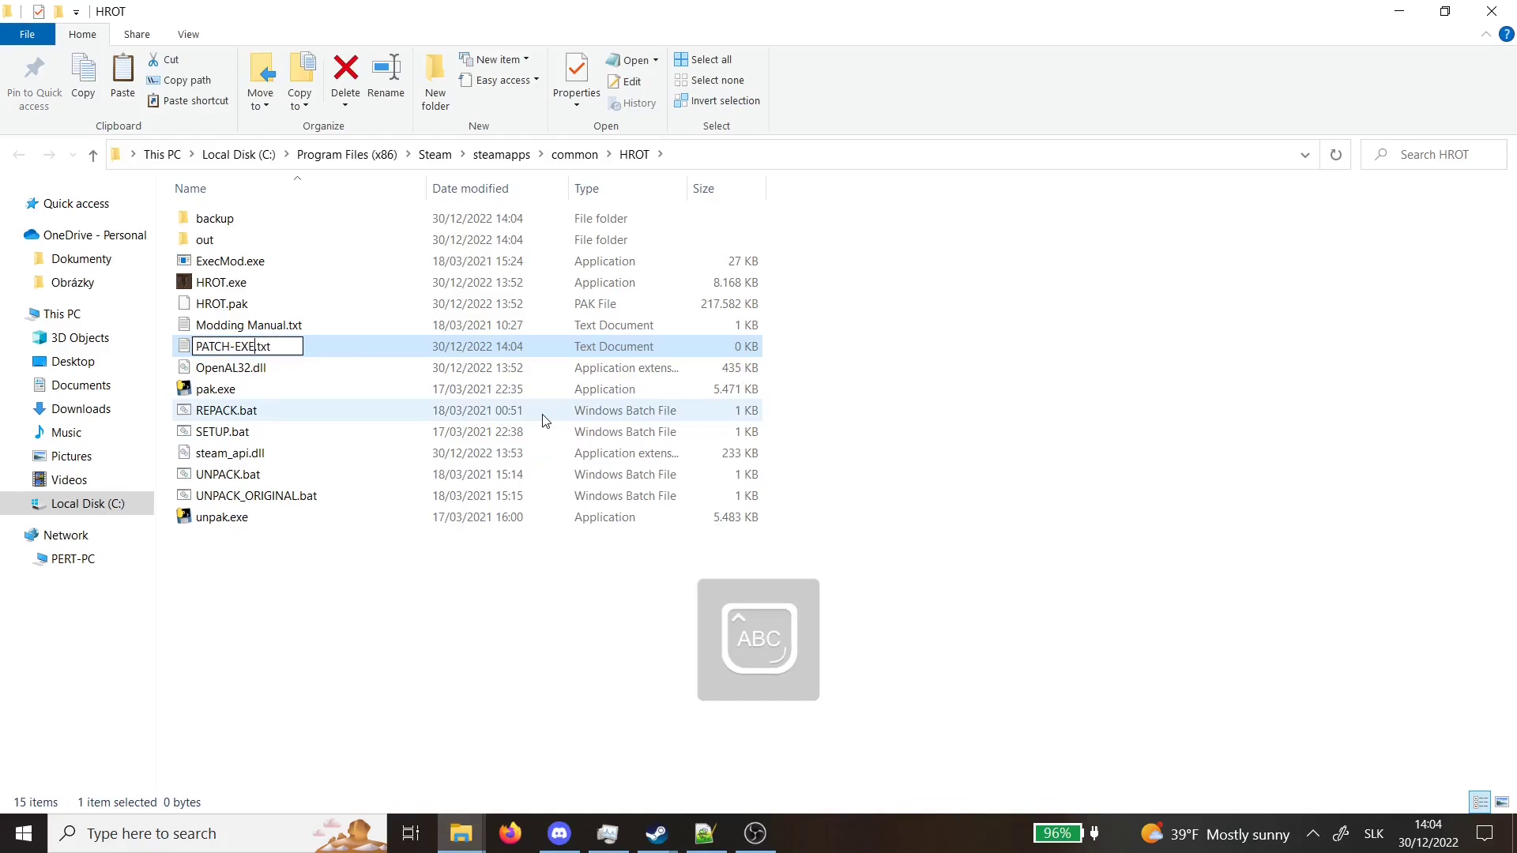
Step: Change the extension of the PATCH-EXE file to .bat and accept the extension change
left_click(286, 345)
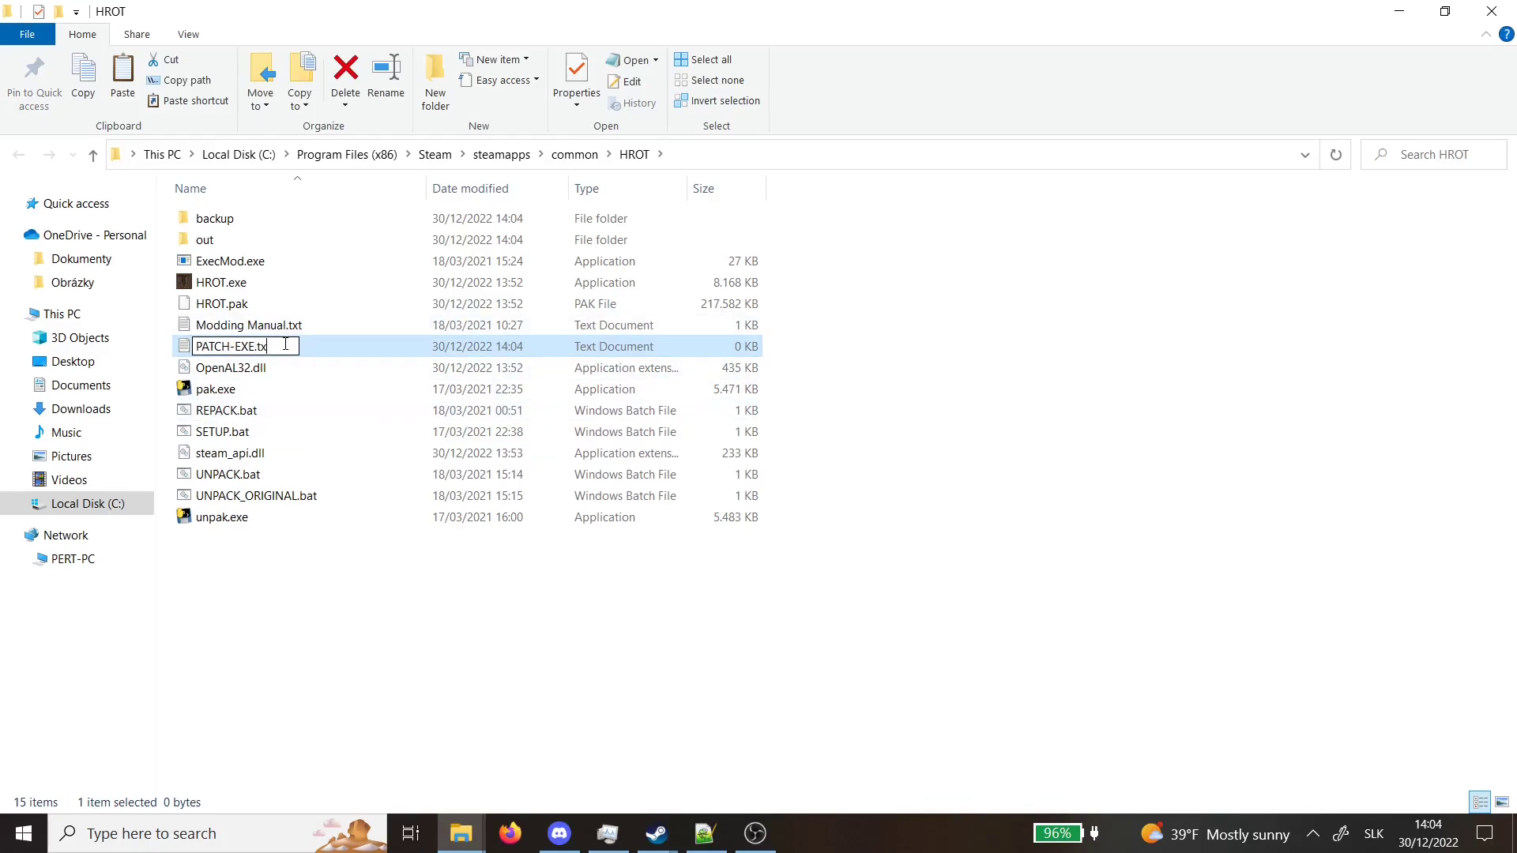
key("BackSpace")
key("Caps_Lock")
key("BackSpace")
type("ba")
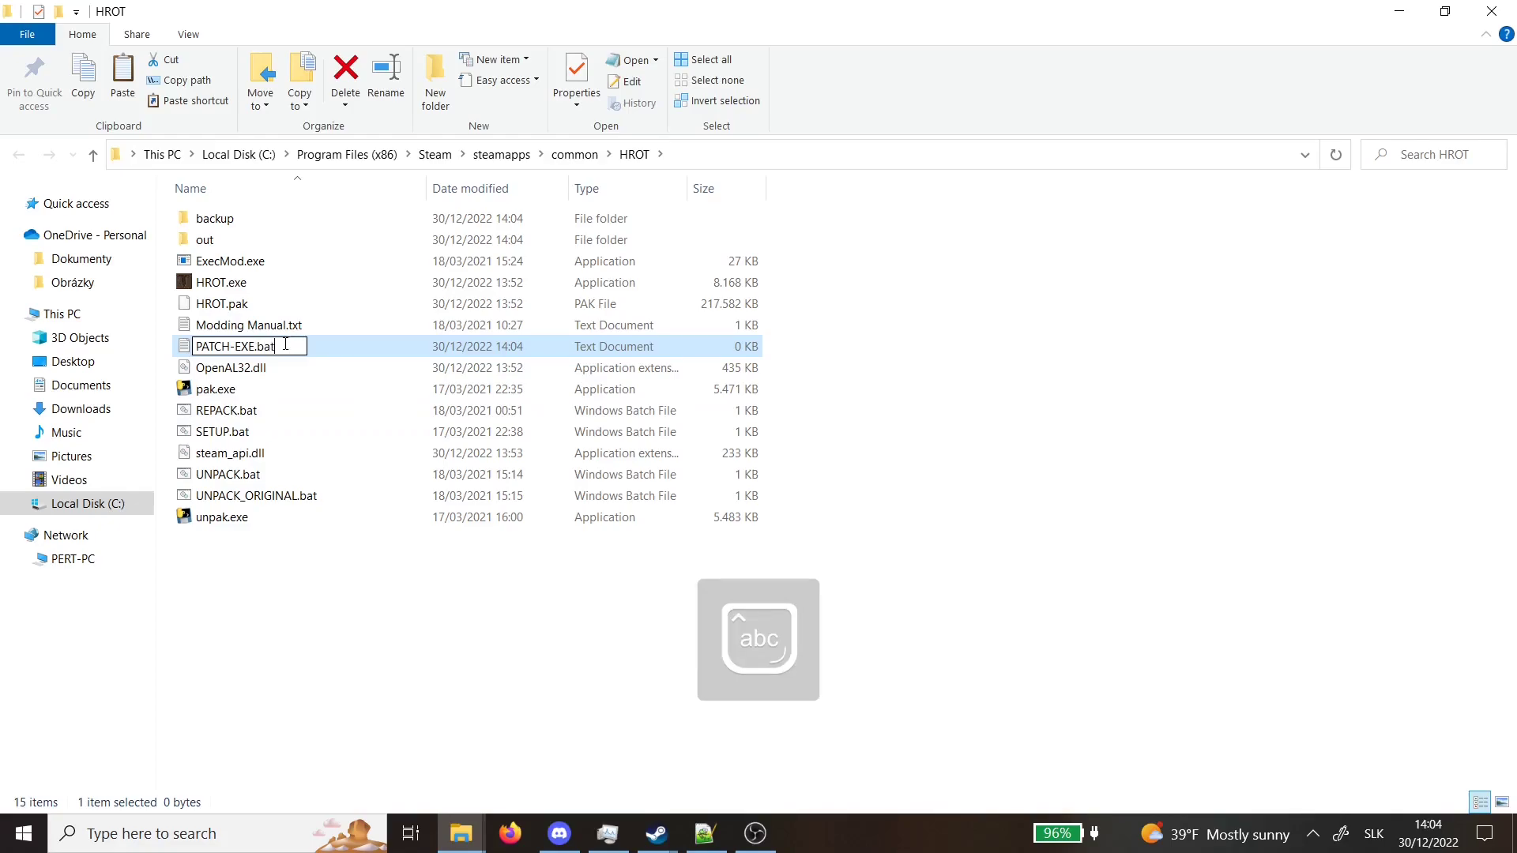
left_click(362, 575)
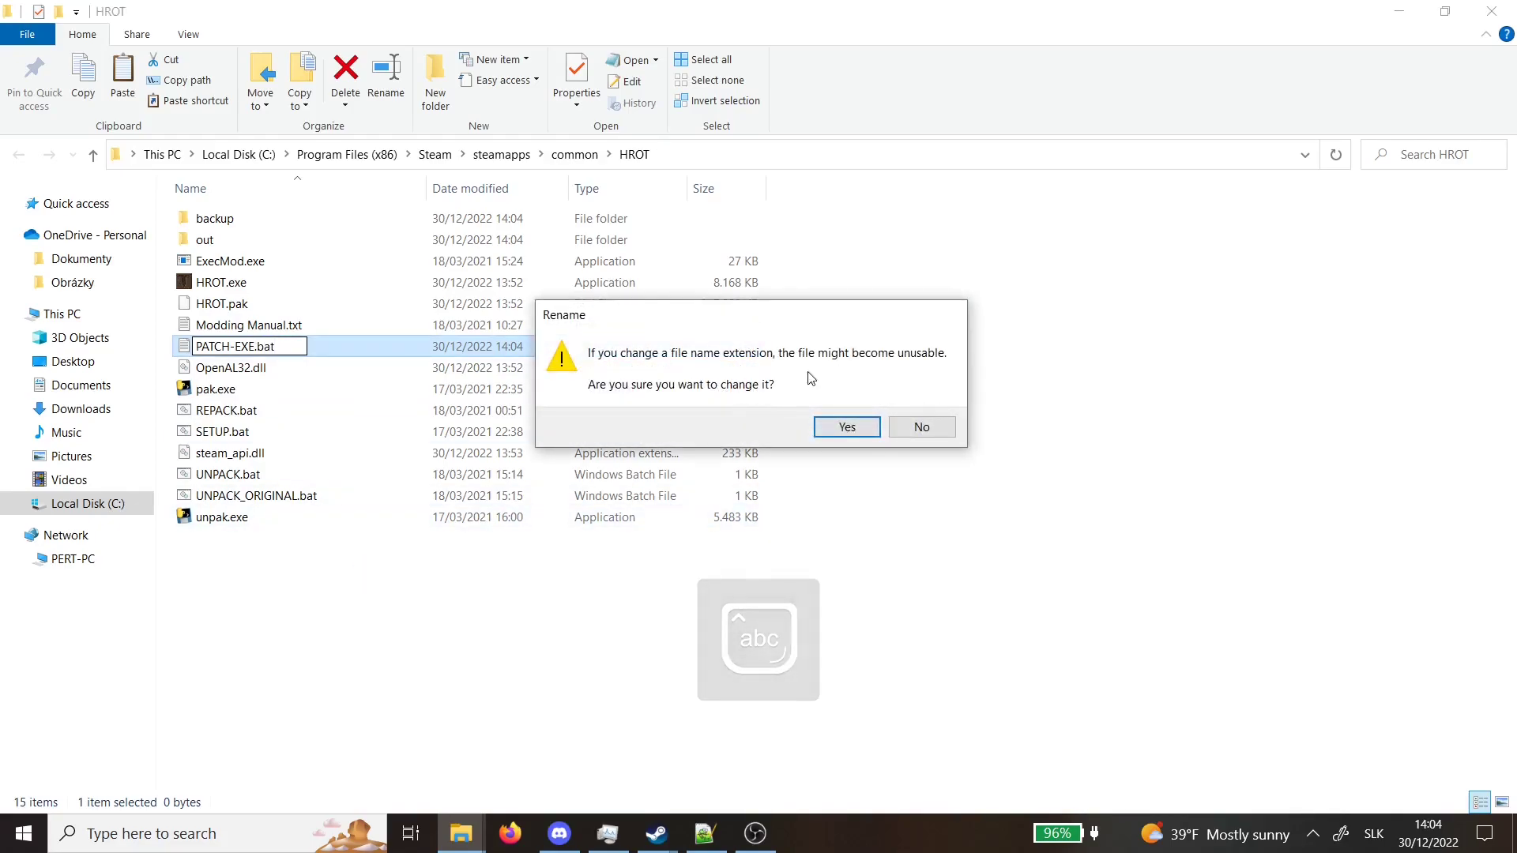
left_click(856, 429)
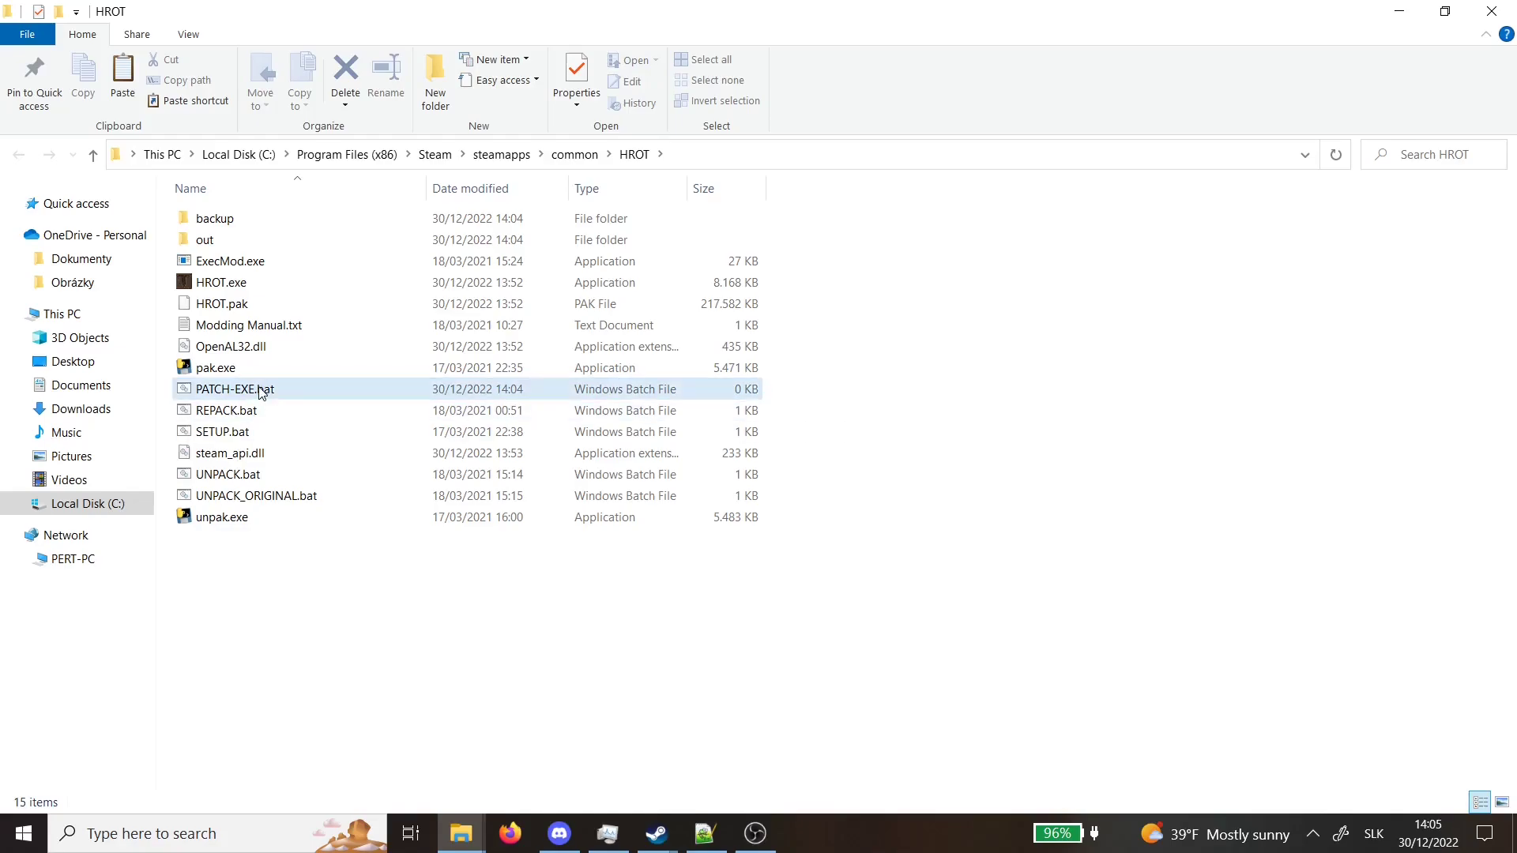
left_click(379, 388)
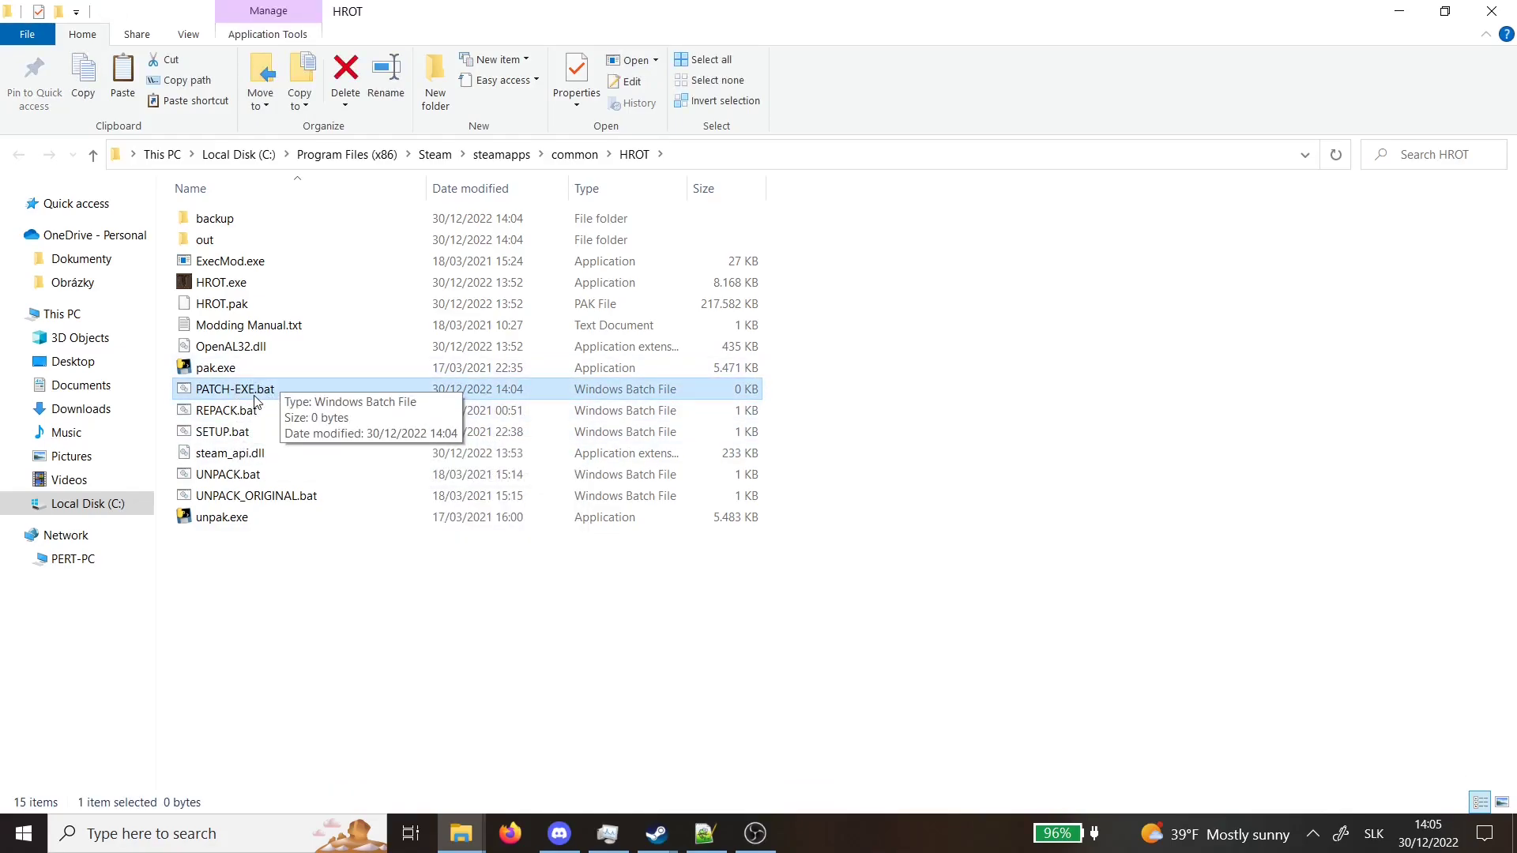
left_click(943, 418)
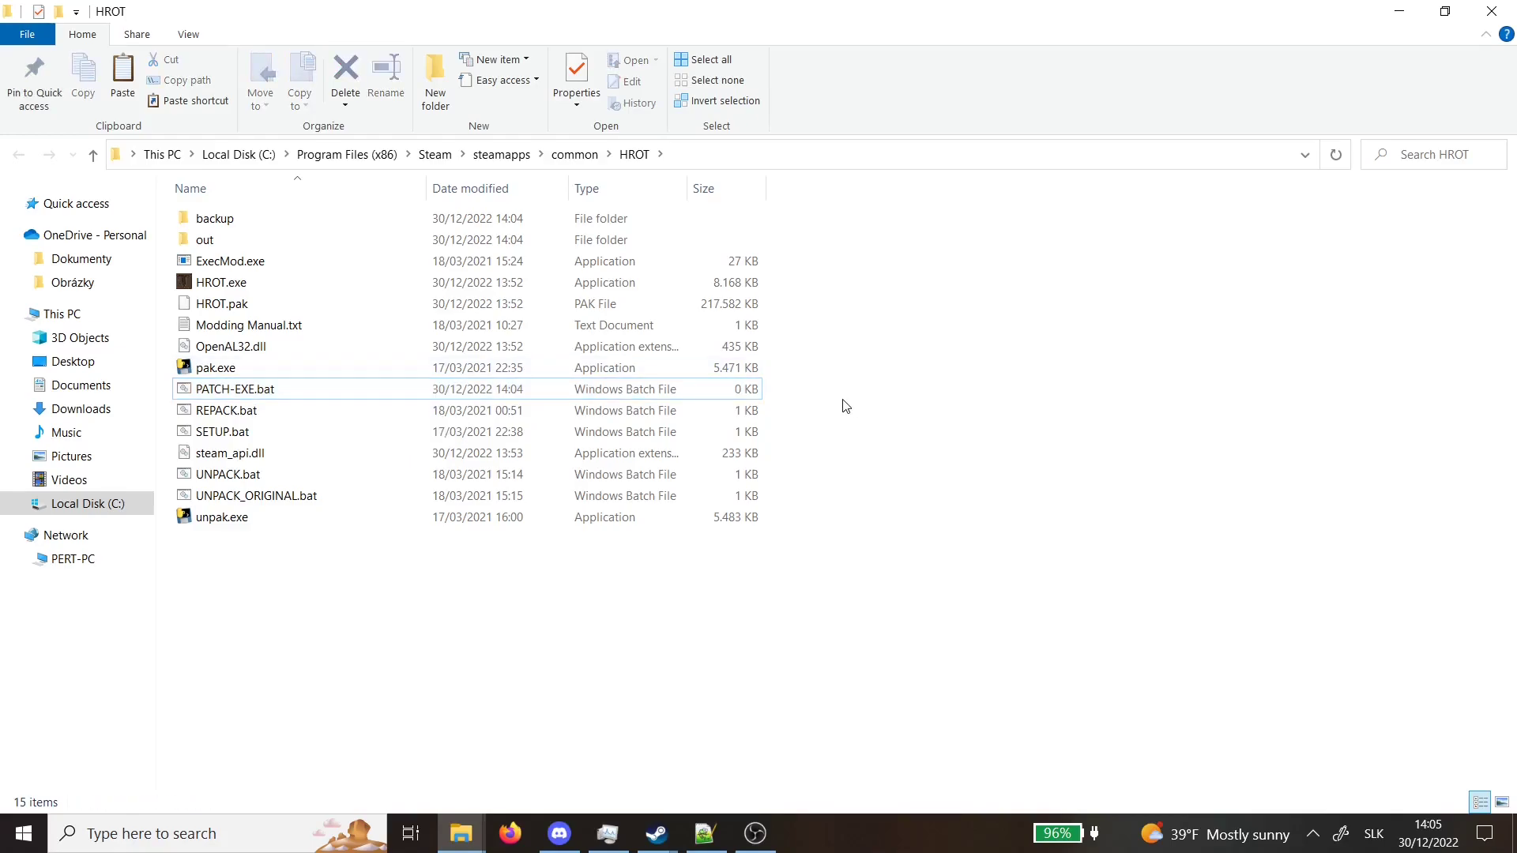
left_click(278, 392)
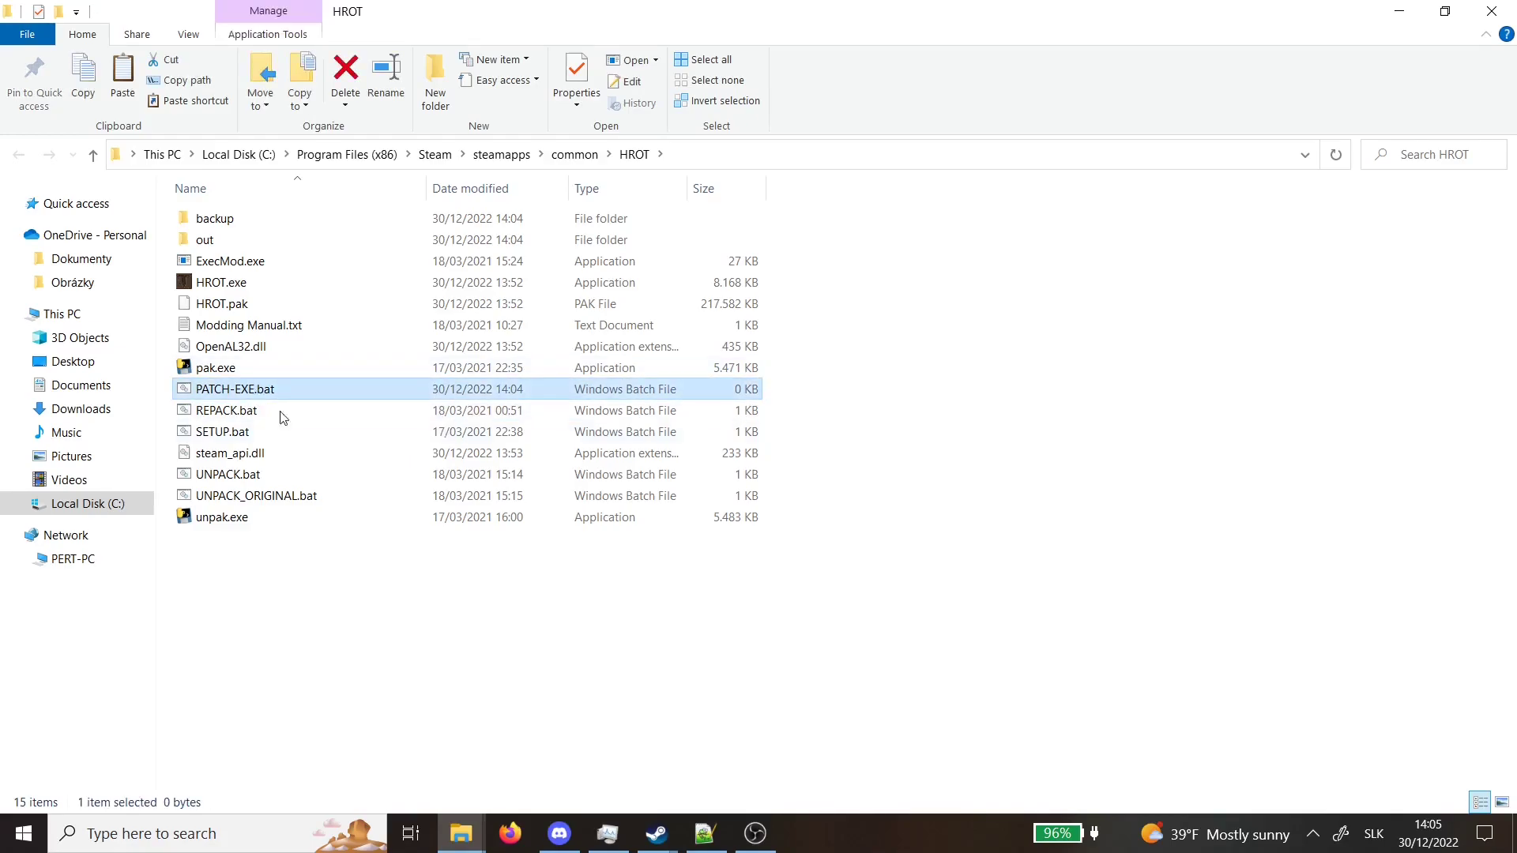
left_click(171, 392)
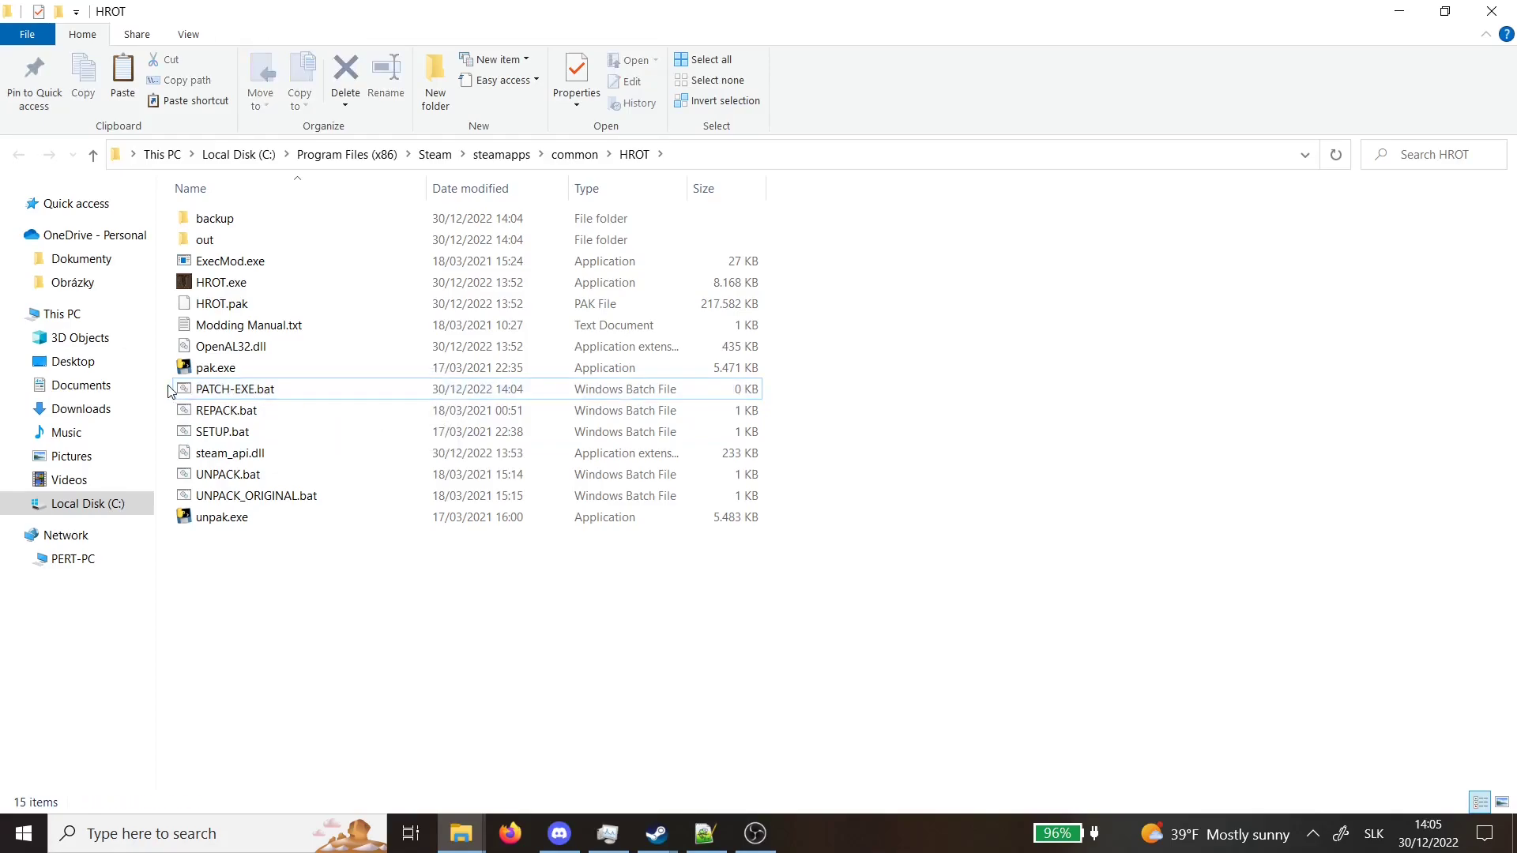
Step: Check the File name extensions display option for the folder and return to the standard file commands
left_click(192, 37)
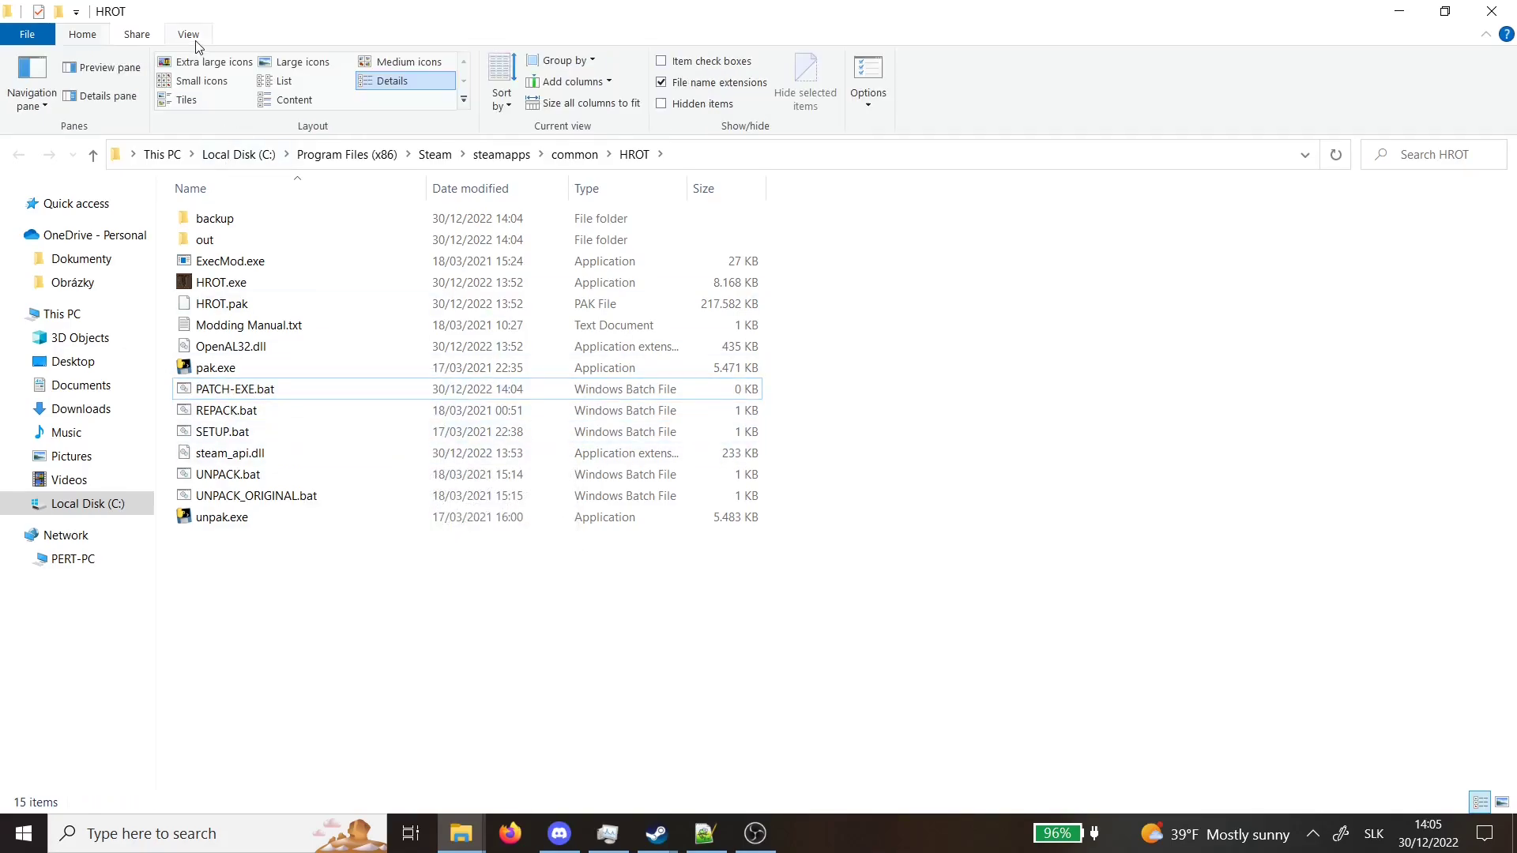
left_click(690, 85)
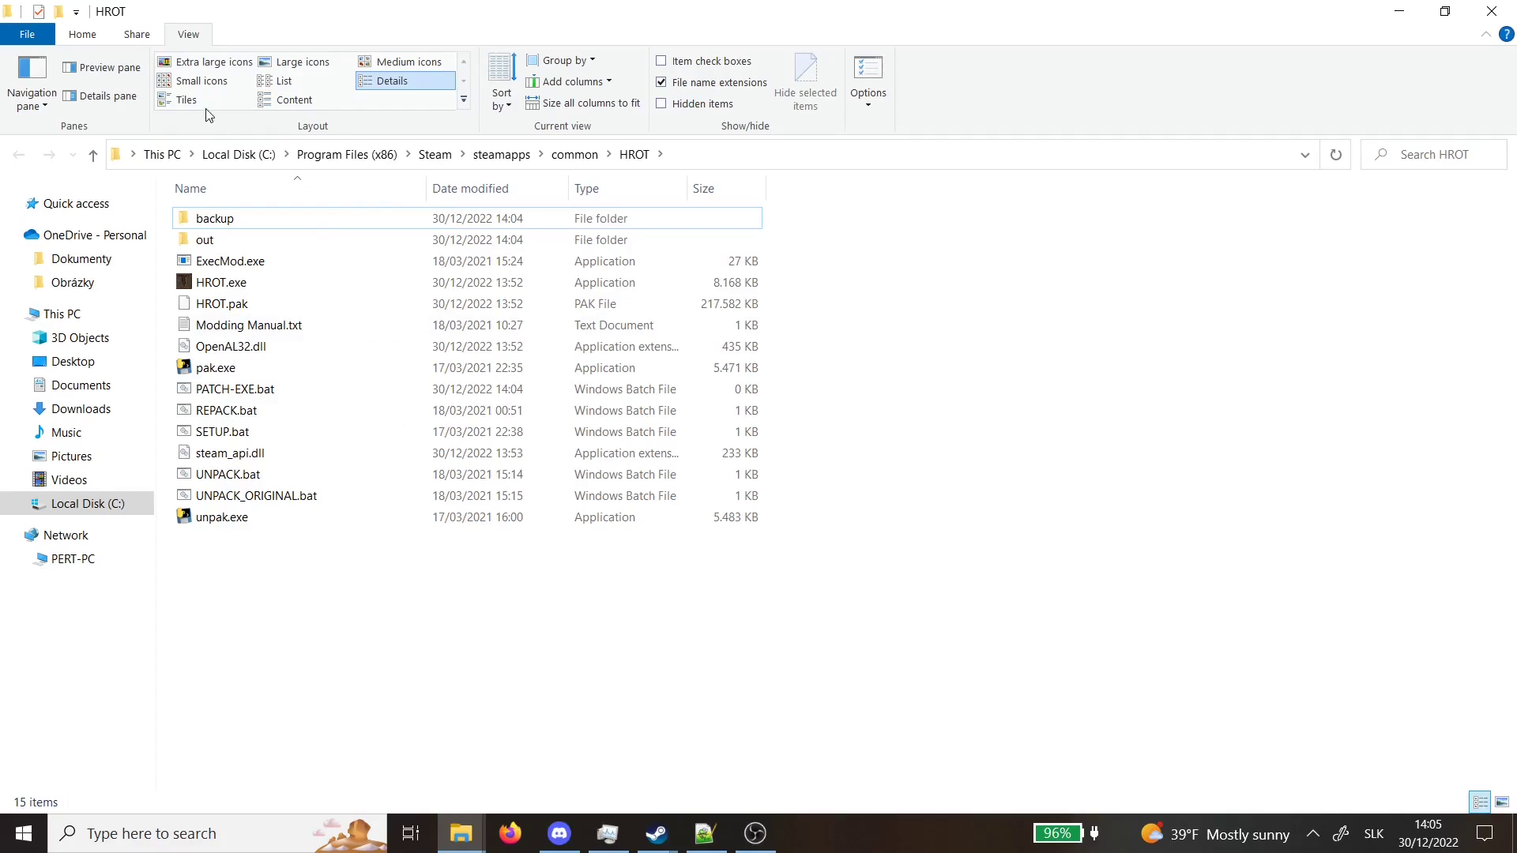
left_click(82, 34)
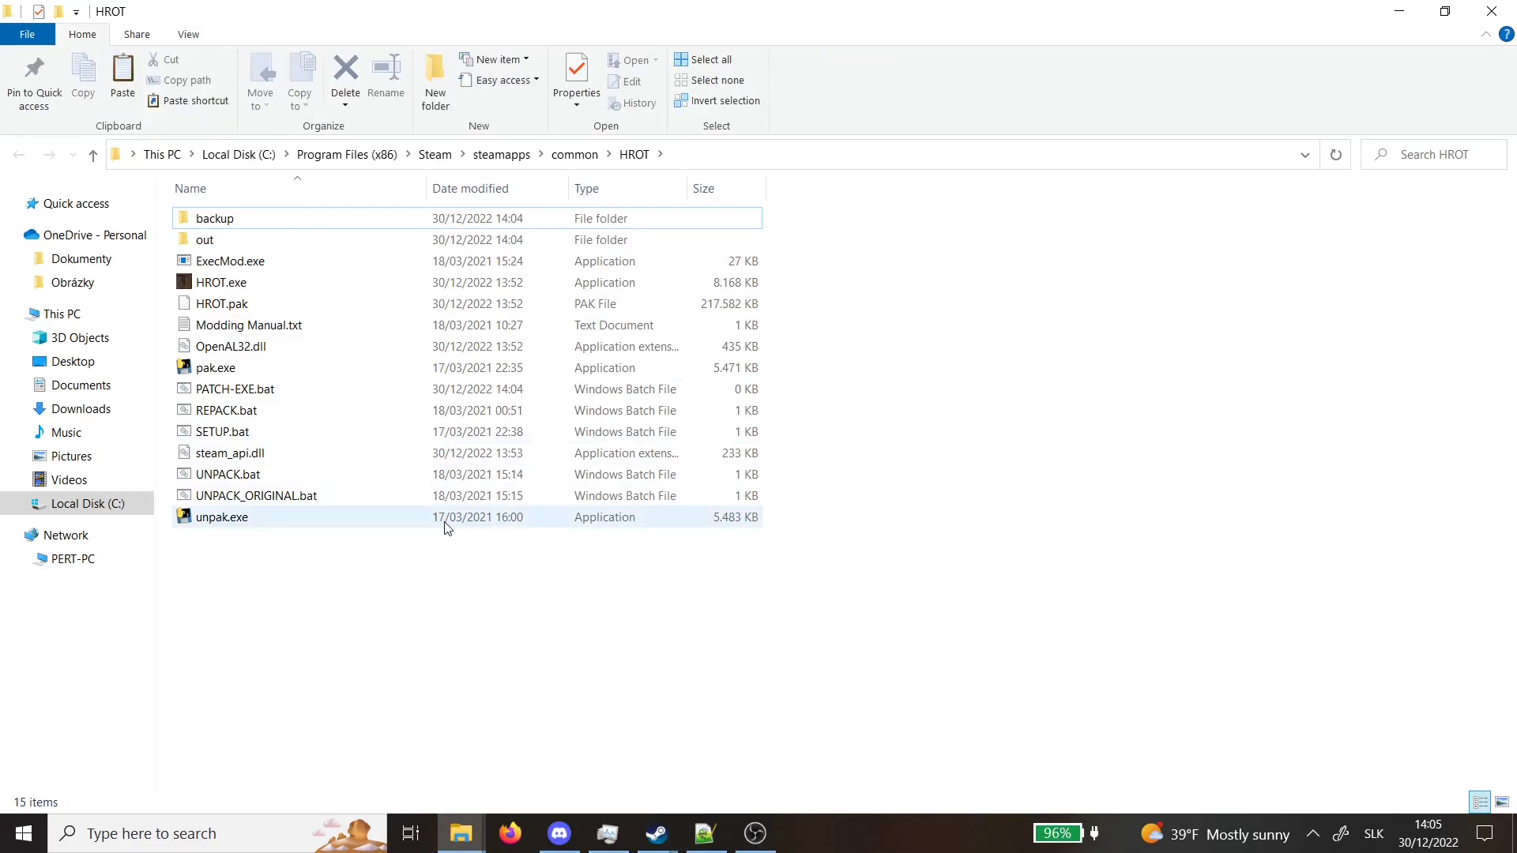
Step: Open REPACK.bat for editing in Notepad and copy its "del HROT.exe" line
right_click(287, 420)
left_click(237, 411)
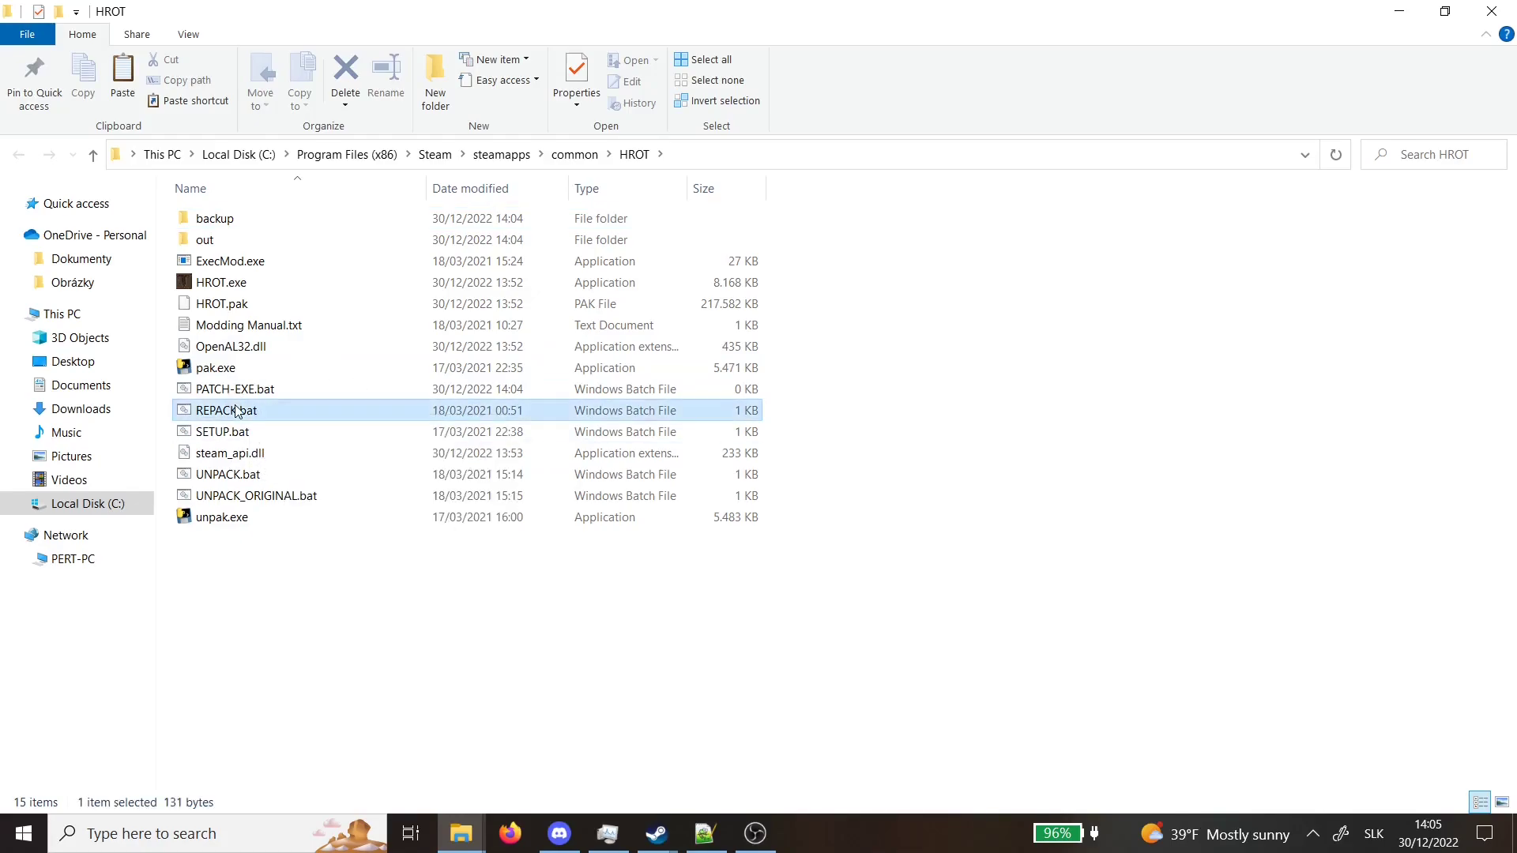
right_click(236, 411)
left_click(305, 308)
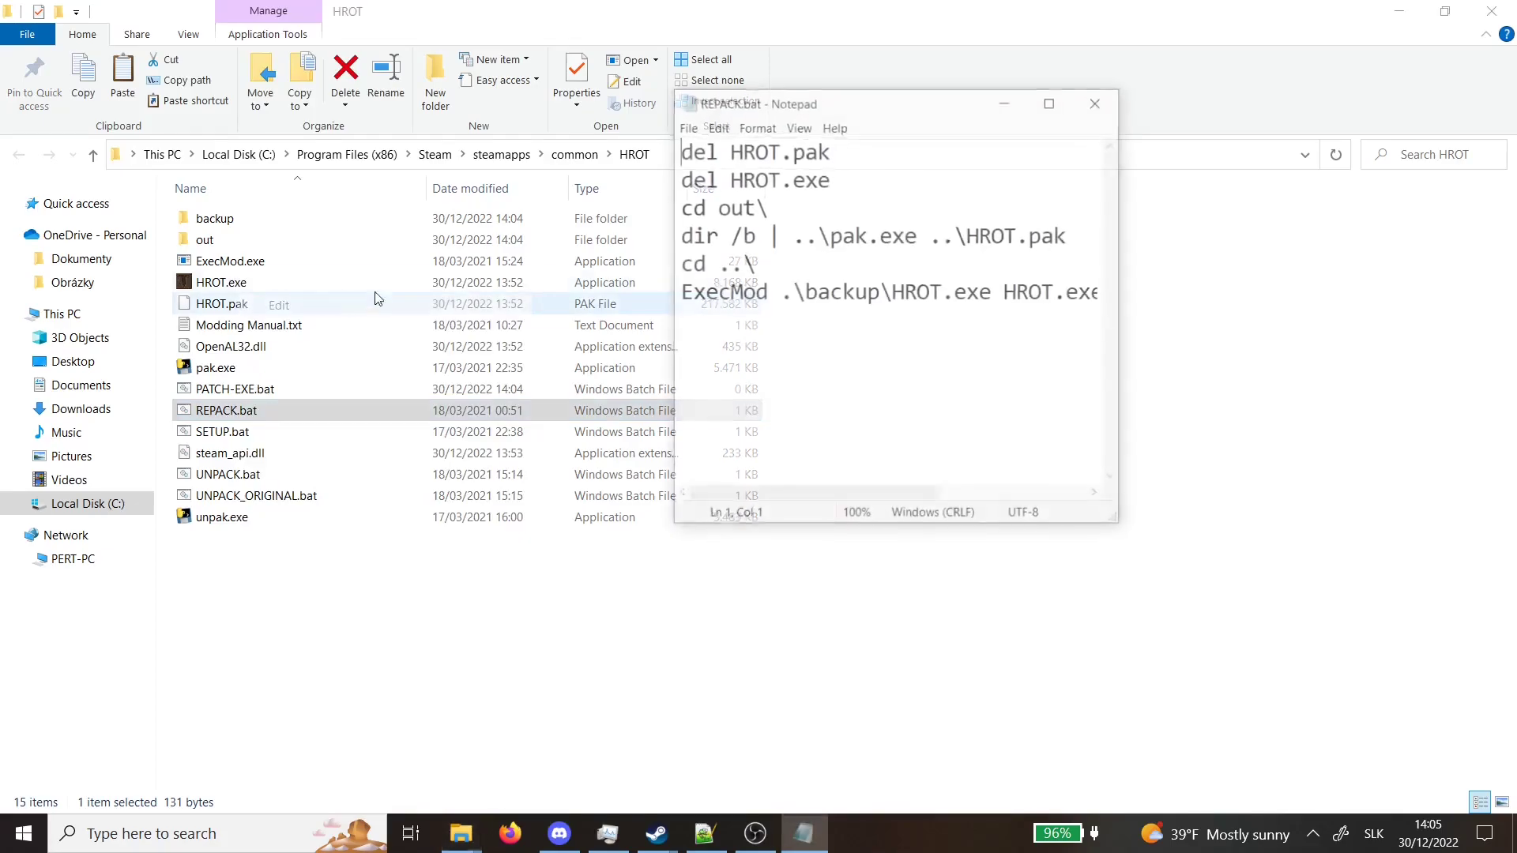
left_click_drag(923, 107, 1105, 103)
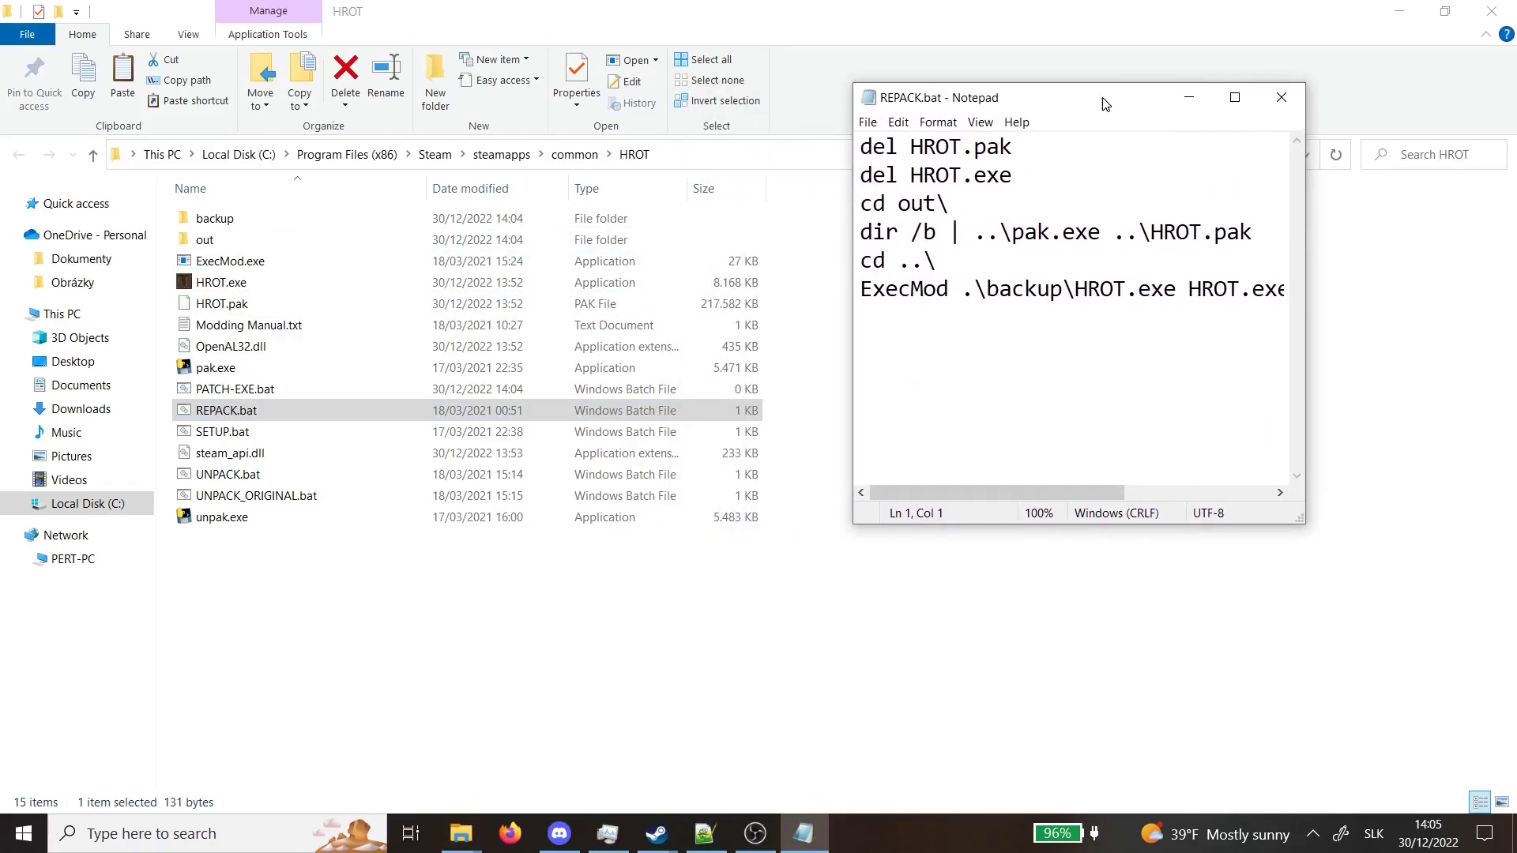
left_click_drag(859, 182, 1017, 178)
key("ctrl+c")
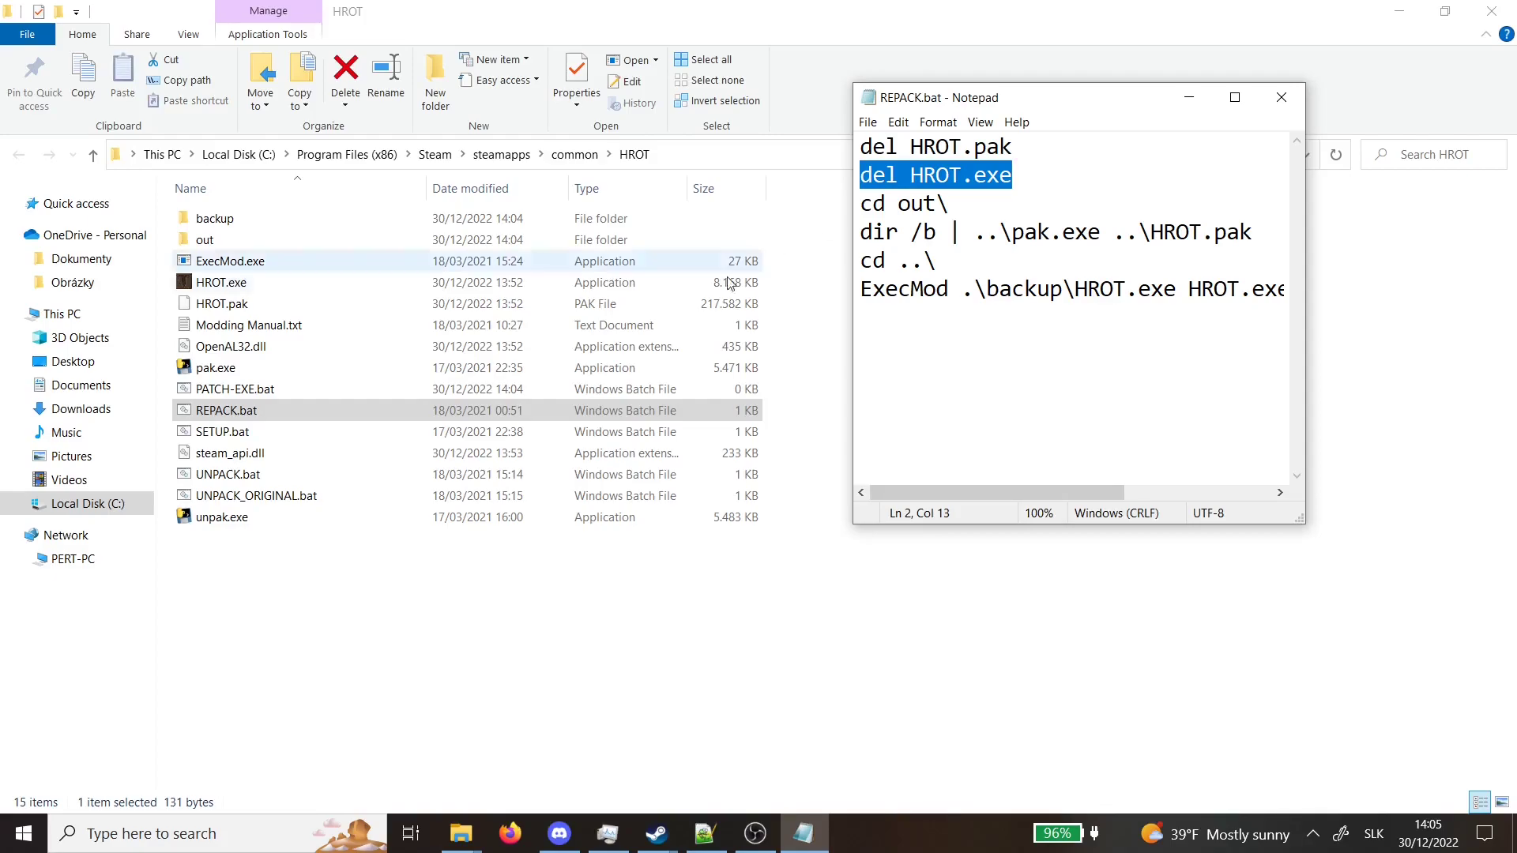
left_click(449, 597)
right_click(322, 390)
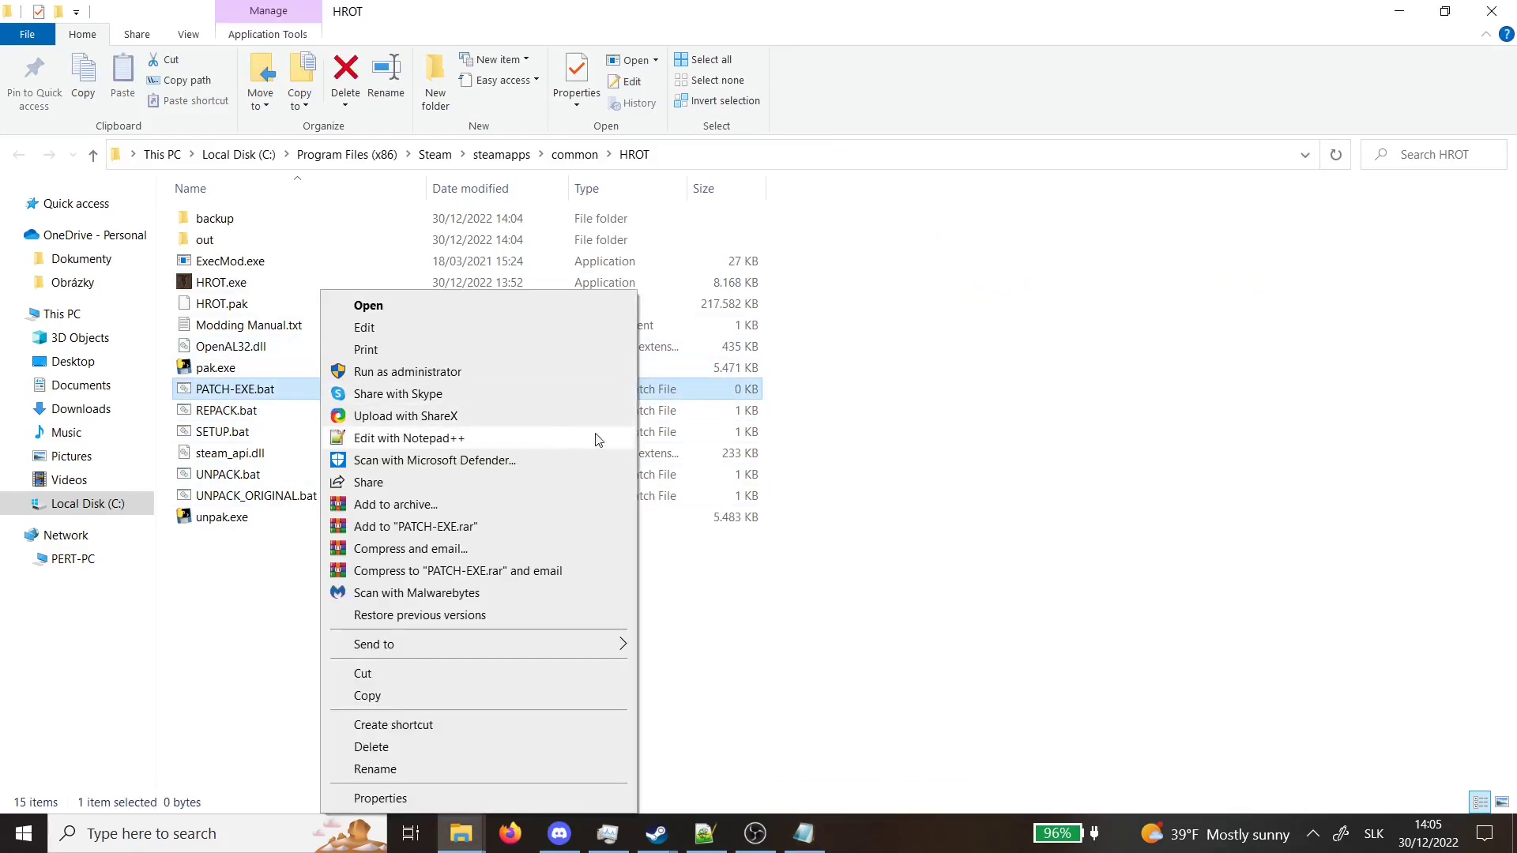
left_click(456, 437)
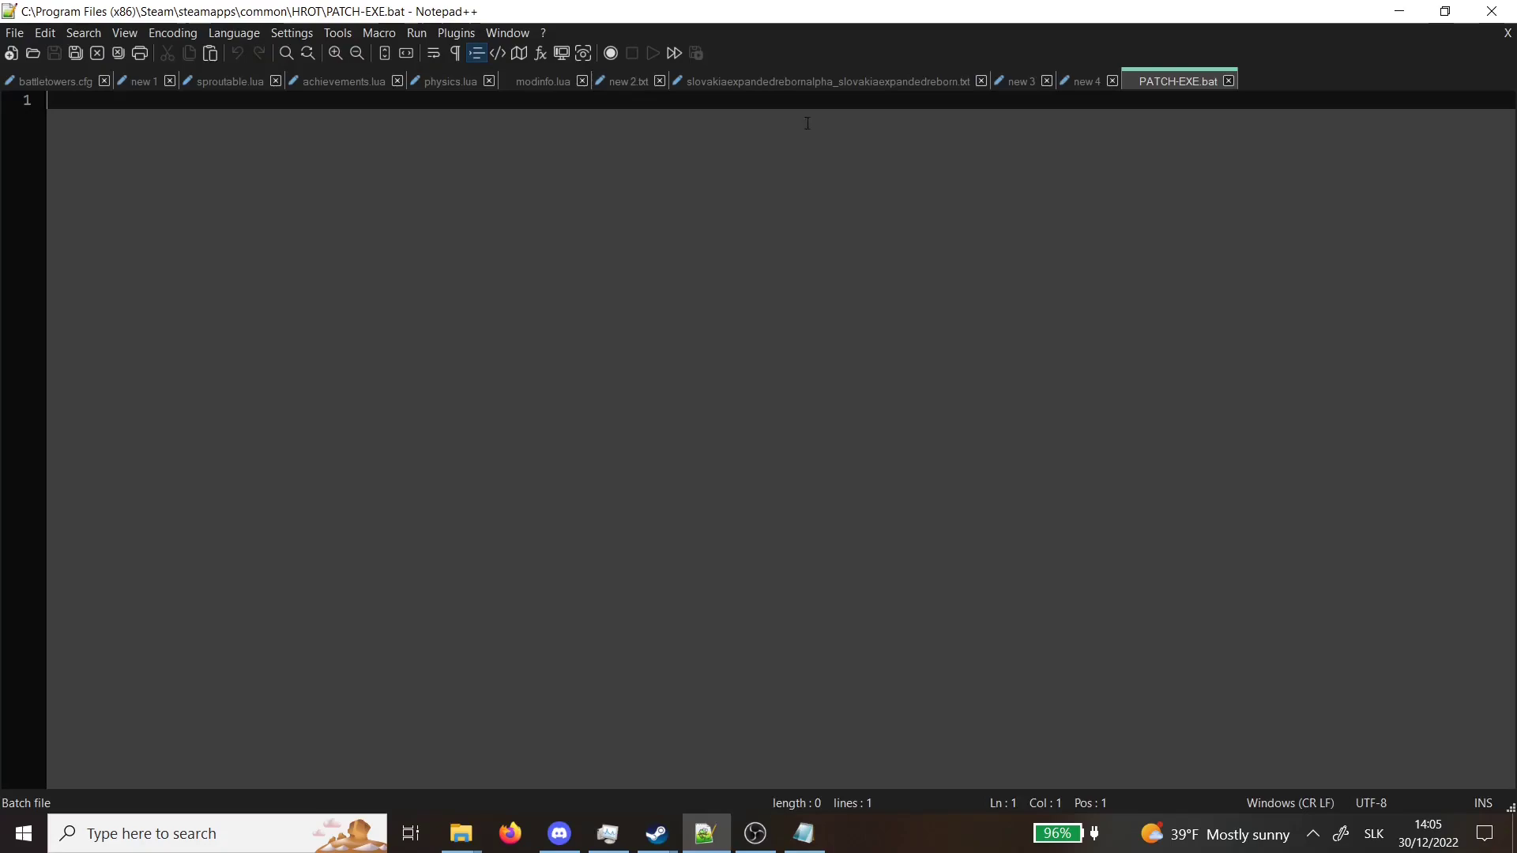
left_click(1492, 11)
Step: Open PATCH-EXE.bat for editing in Notepad and paste "del HROT.exe" as its first line
right_click(245, 397)
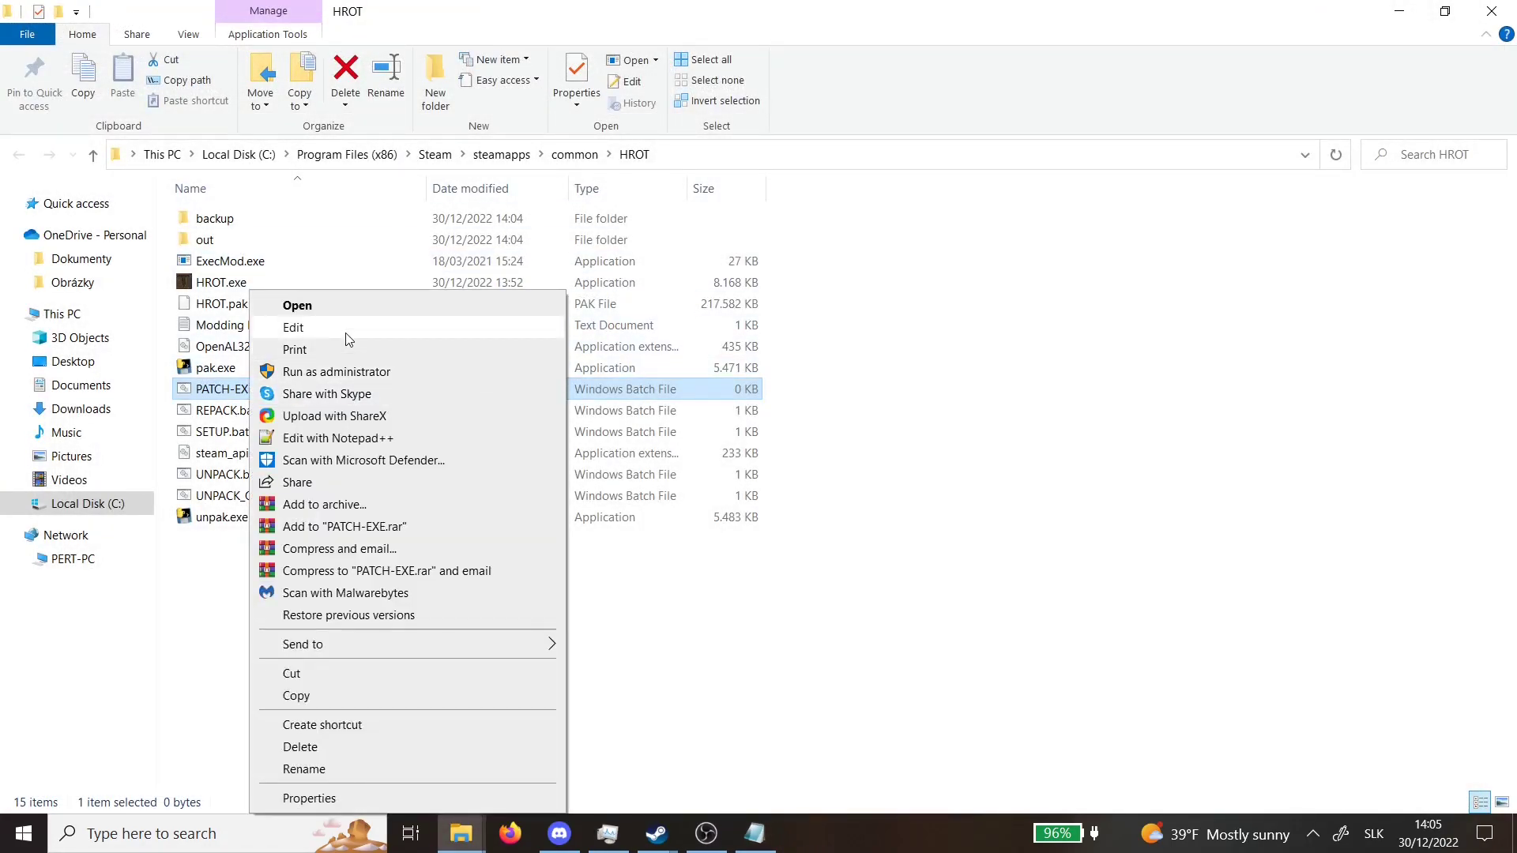
left_click(494, 329)
left_click_drag(867, 107, 1010, 107)
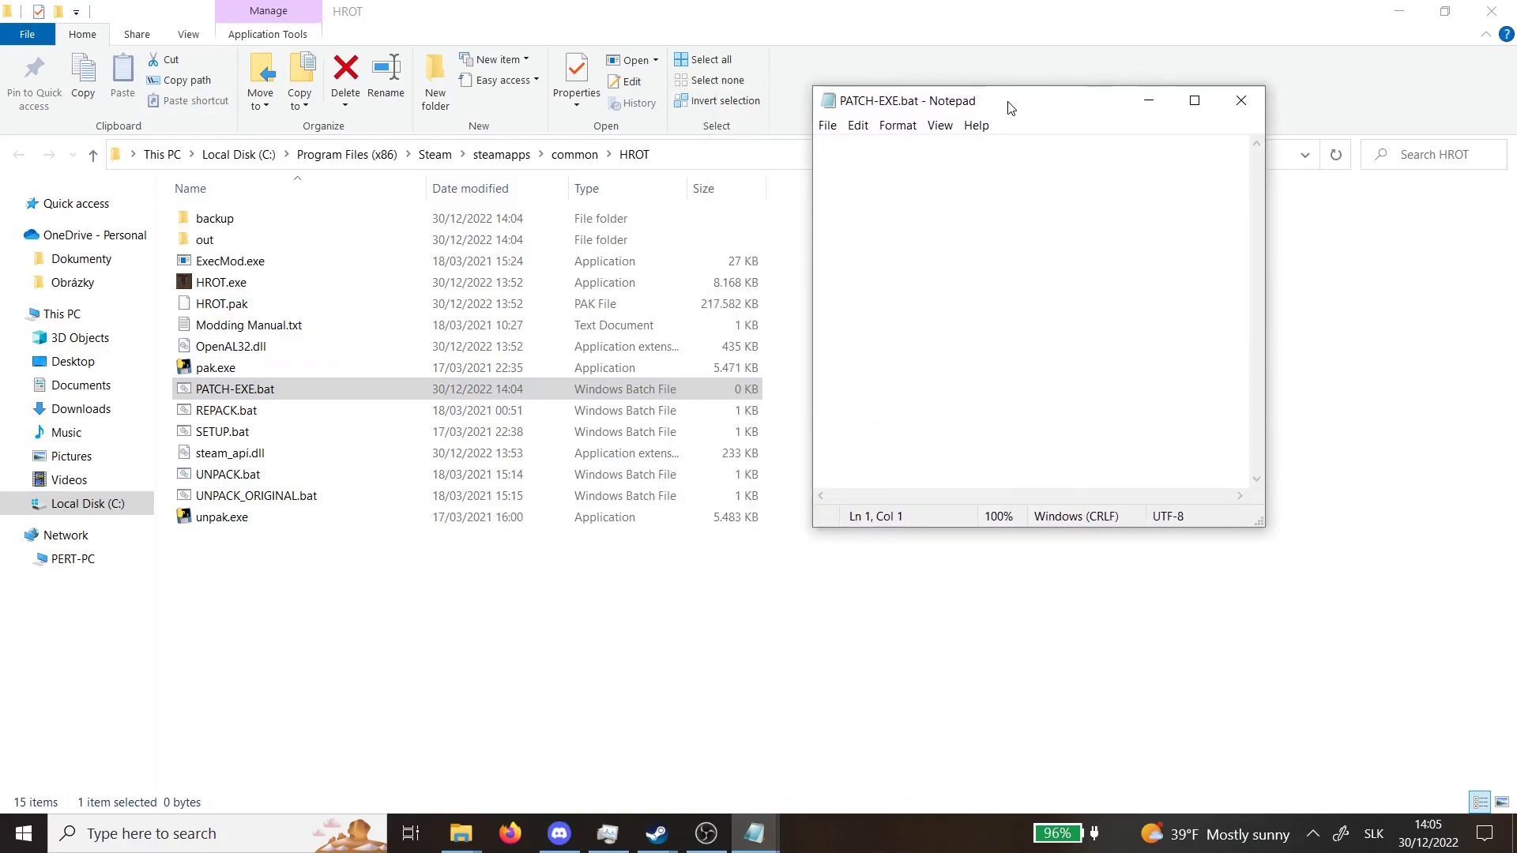
key("ctrl+v")
Step: Copy the whole ExecMod line from REPACK.bat onto the second line of PATCH-EXE.bat, with the window widened to fit it
mouse_move(753, 834)
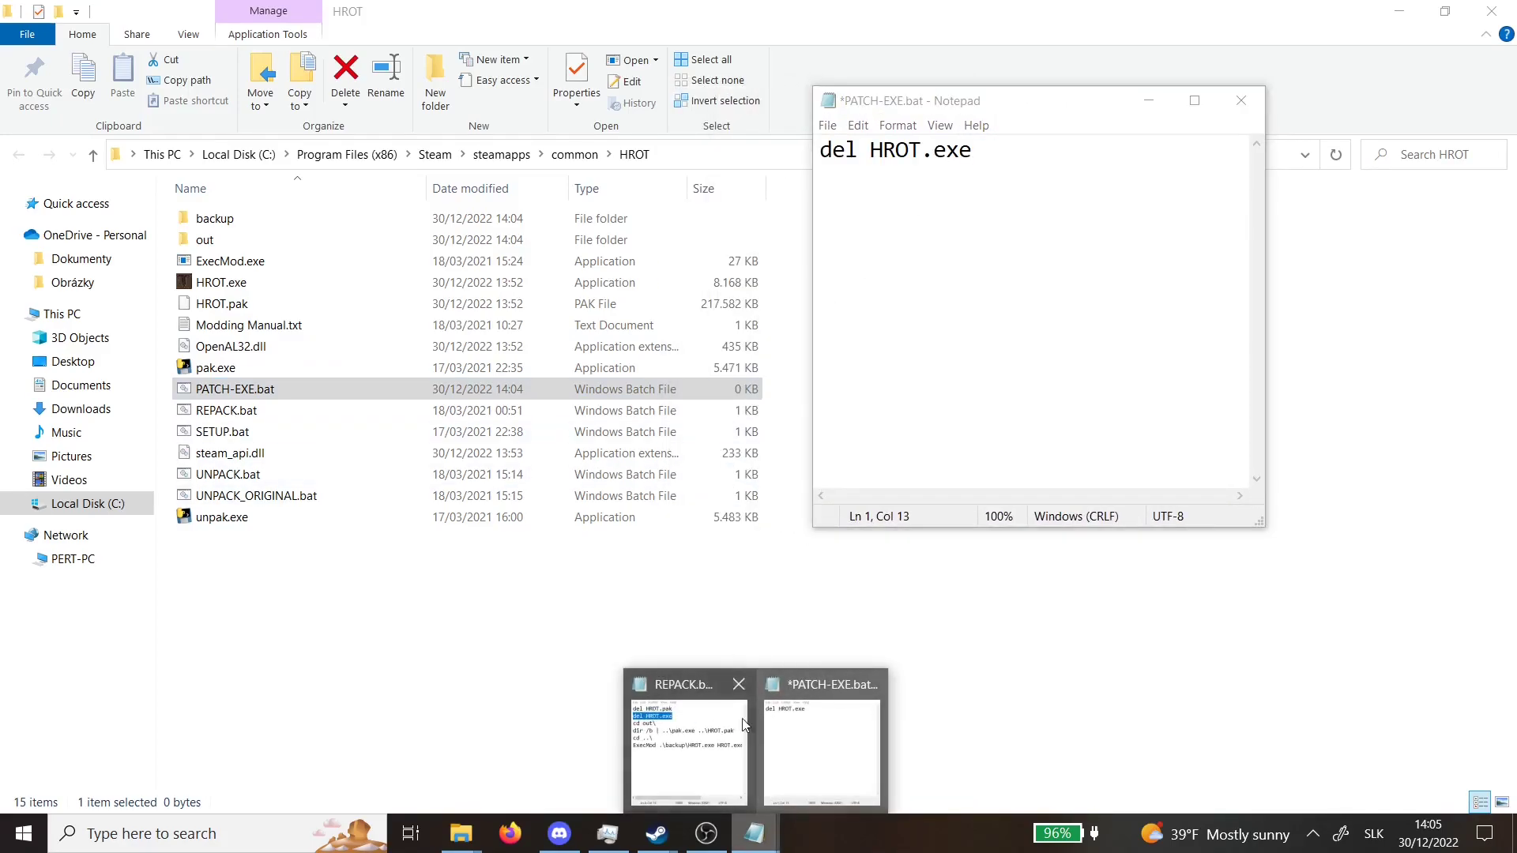
left_click(744, 726)
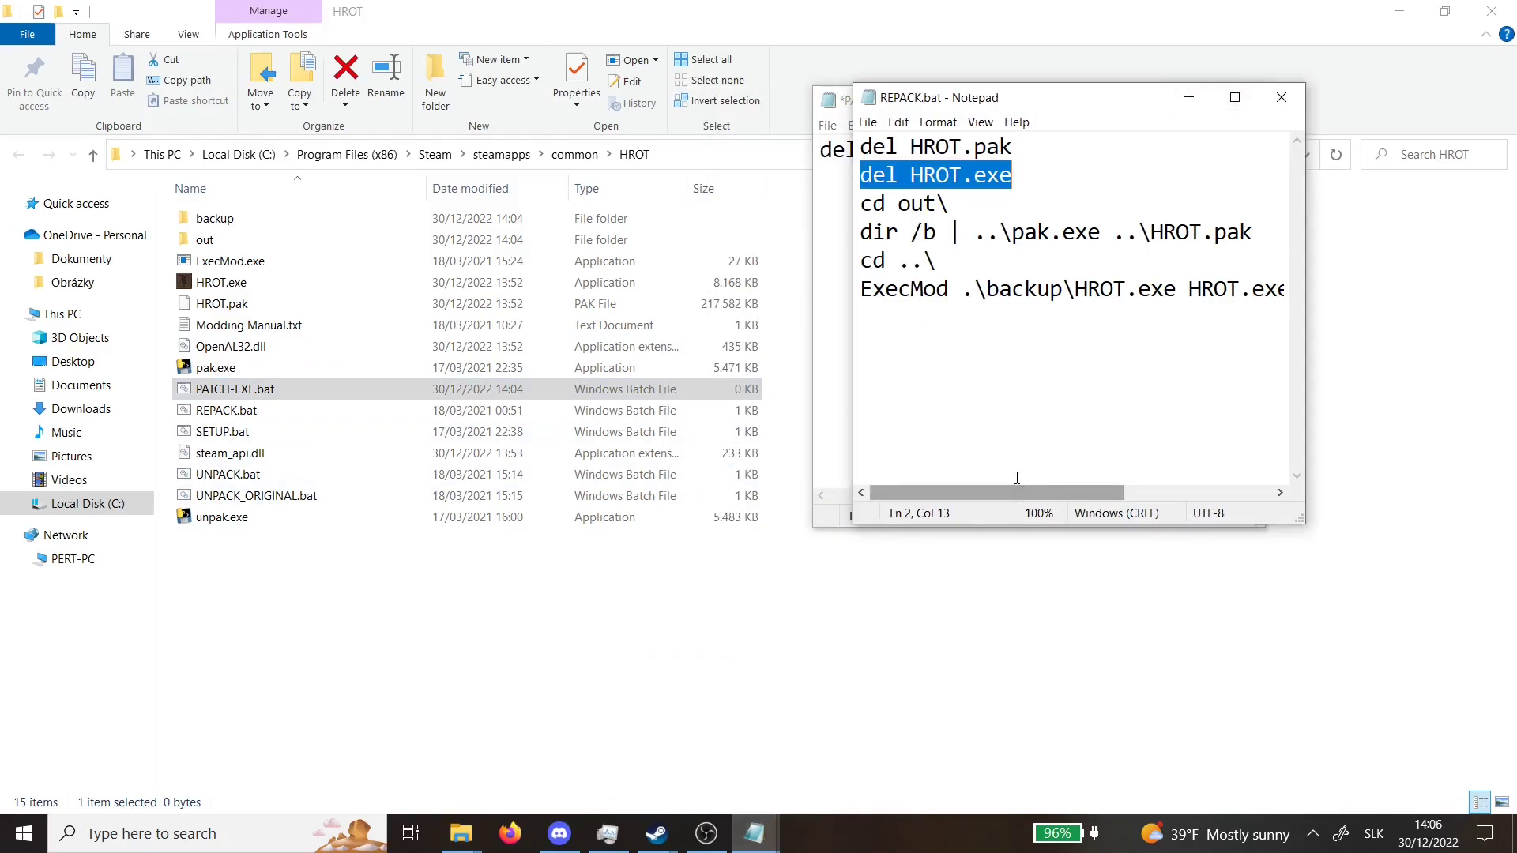
left_click_drag(859, 289, 1308, 288)
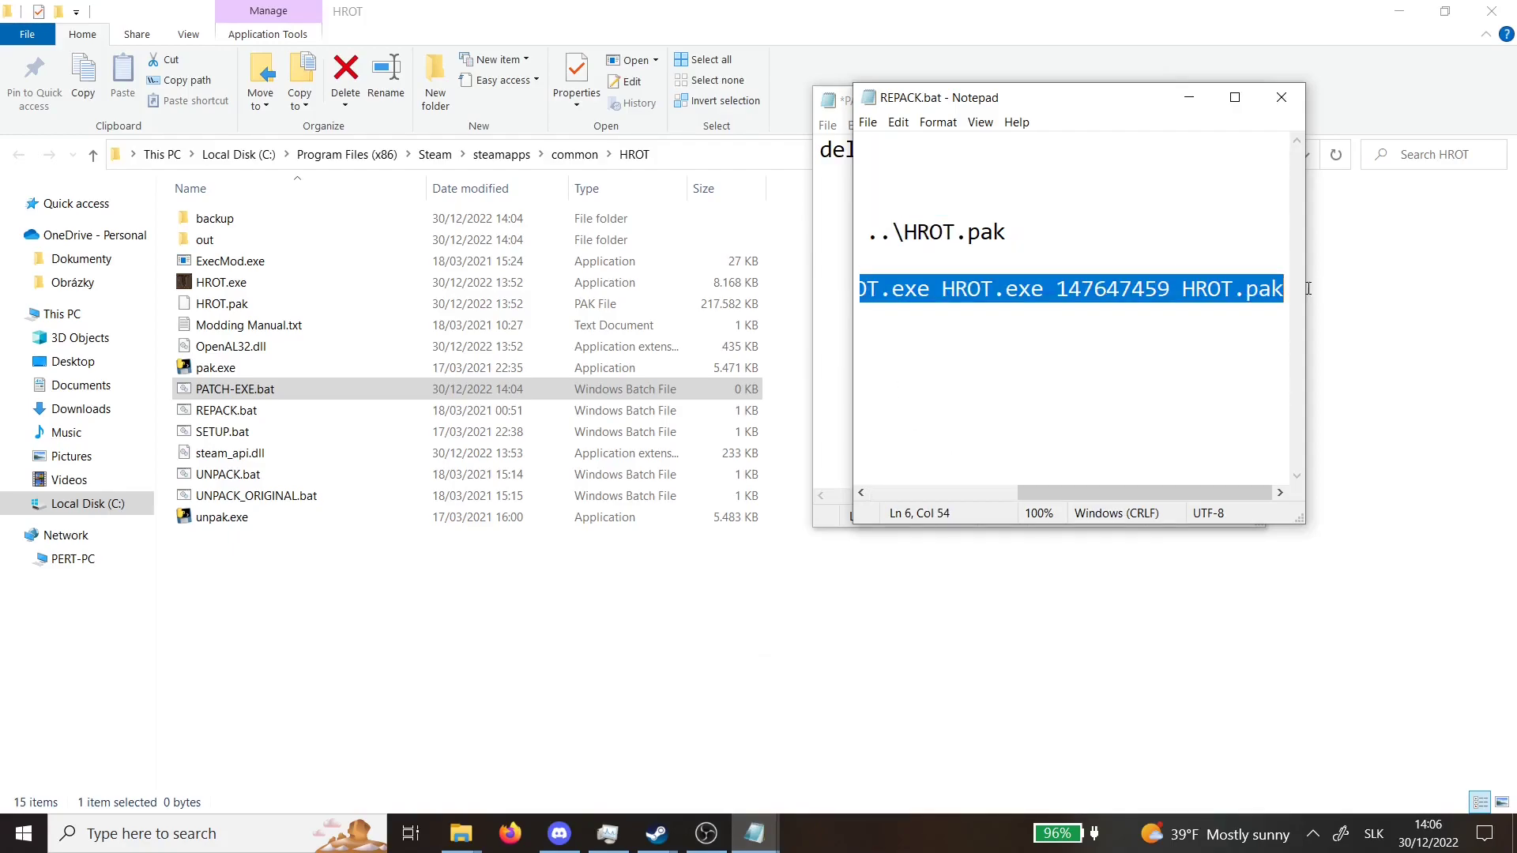
left_click(1189, 97)
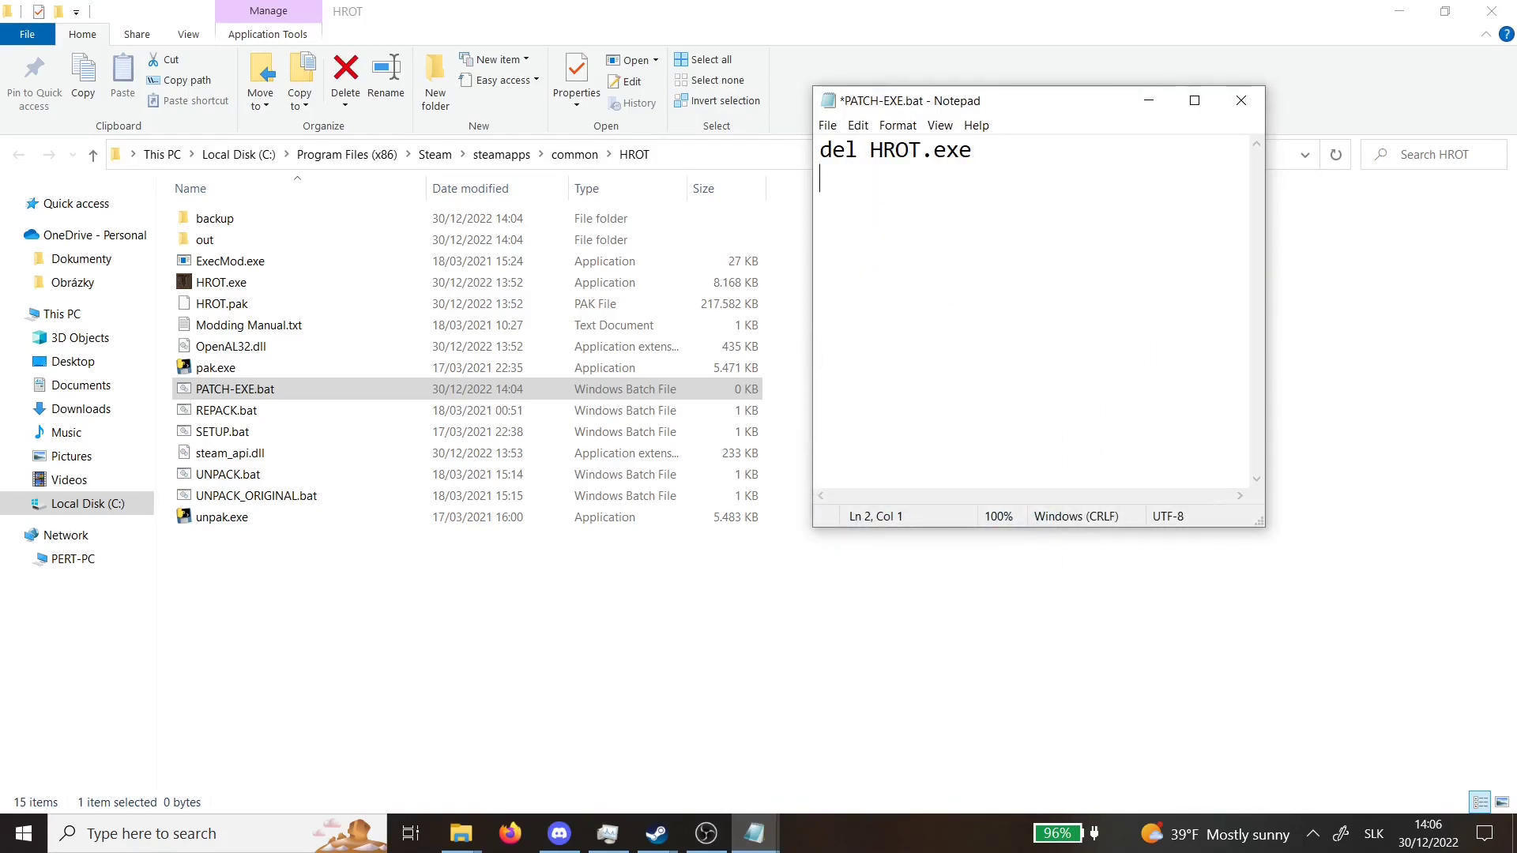
key("ctrl+v")
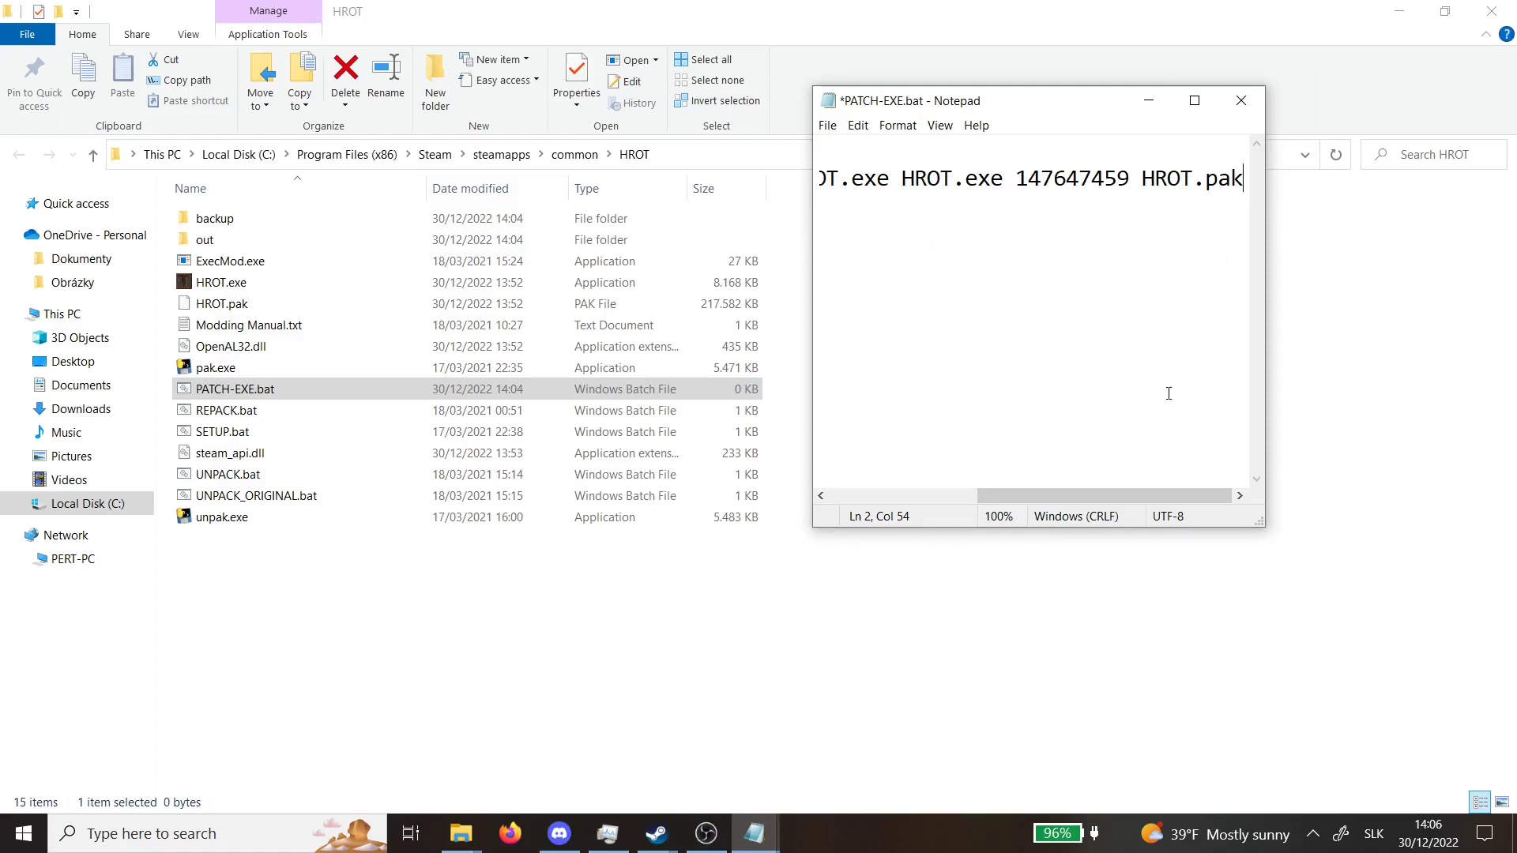
left_click_drag(1257, 529, 1486, 641)
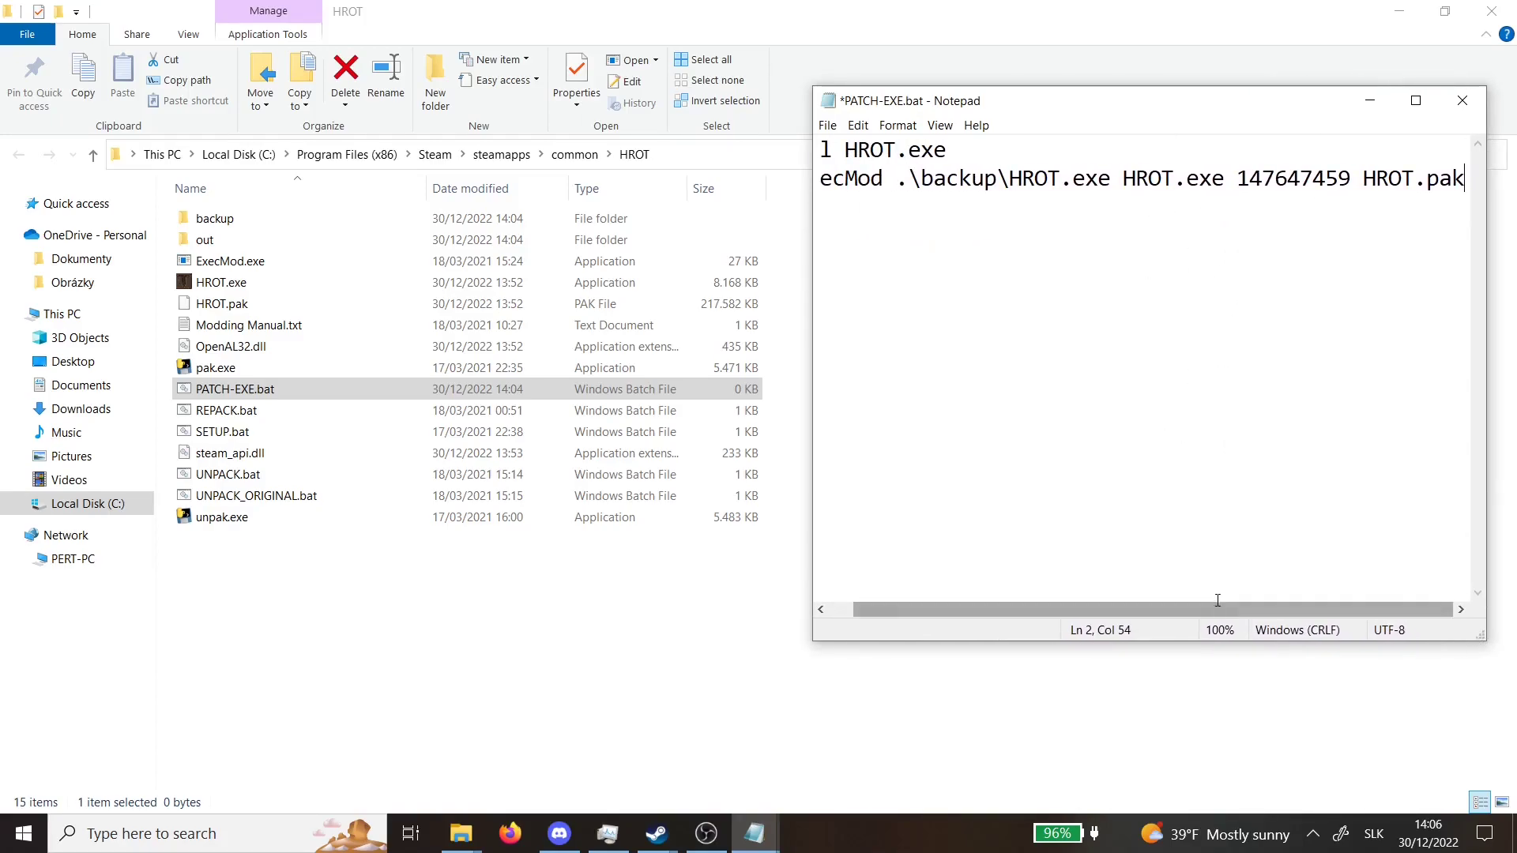
left_click_drag(1214, 178, 1198, 179)
left_click_drag(1197, 608, 1135, 618)
Step: Copy the exact byte size of HROT.pak in the HROT game folder from its file properties
left_click(645, 611)
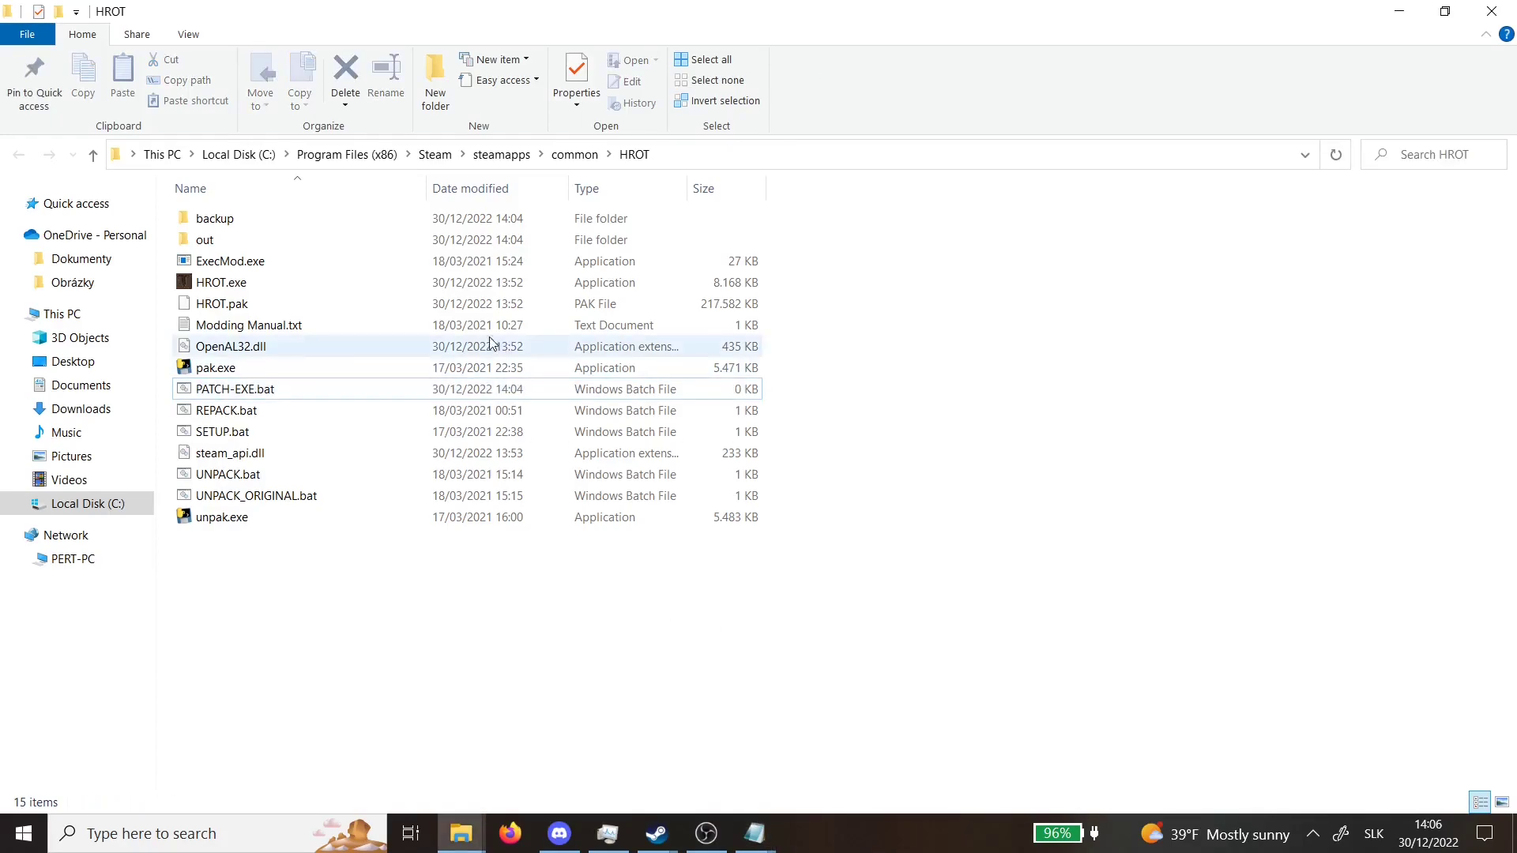
left_click(385, 306)
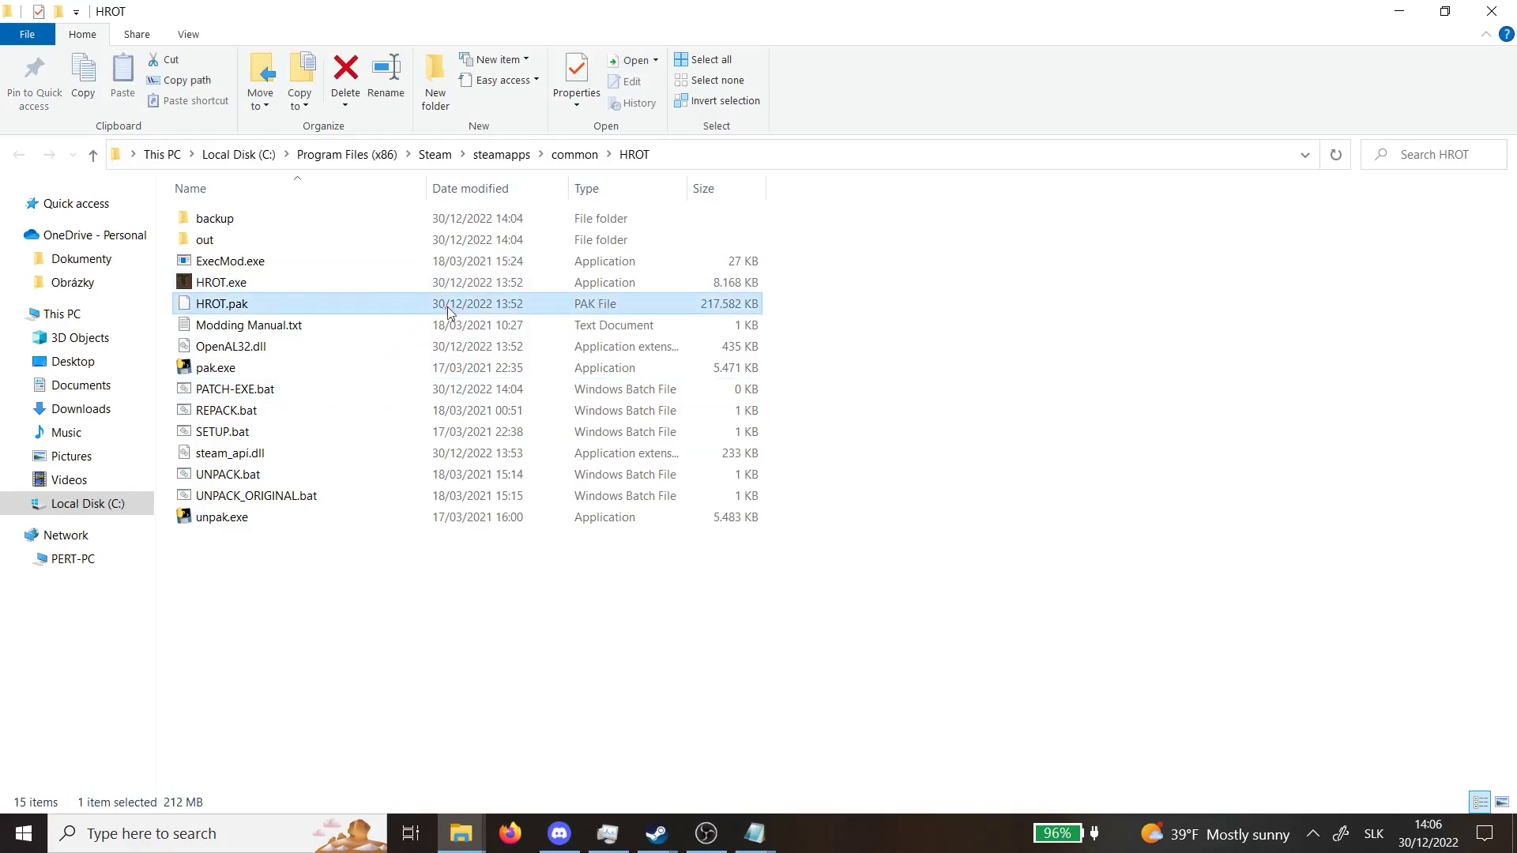
right_click(634, 310)
left_click(670, 748)
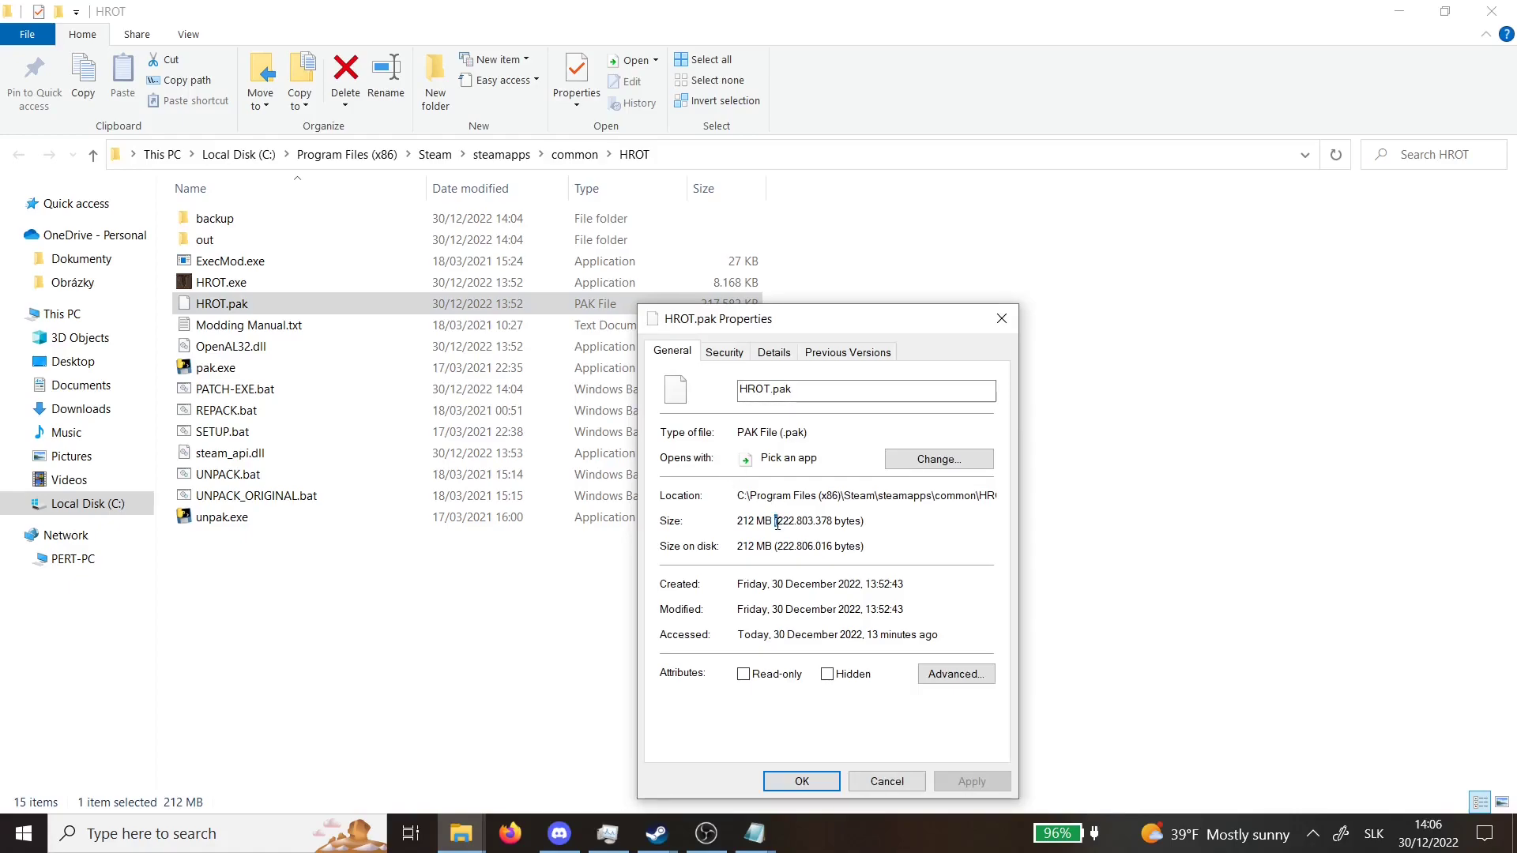
left_click_drag(777, 523, 831, 523)
key("ctrl+c")
left_click(819, 523)
left_click_drag(776, 546, 829, 522)
left_click(824, 546)
left_click(778, 522)
left_click(1001, 318)
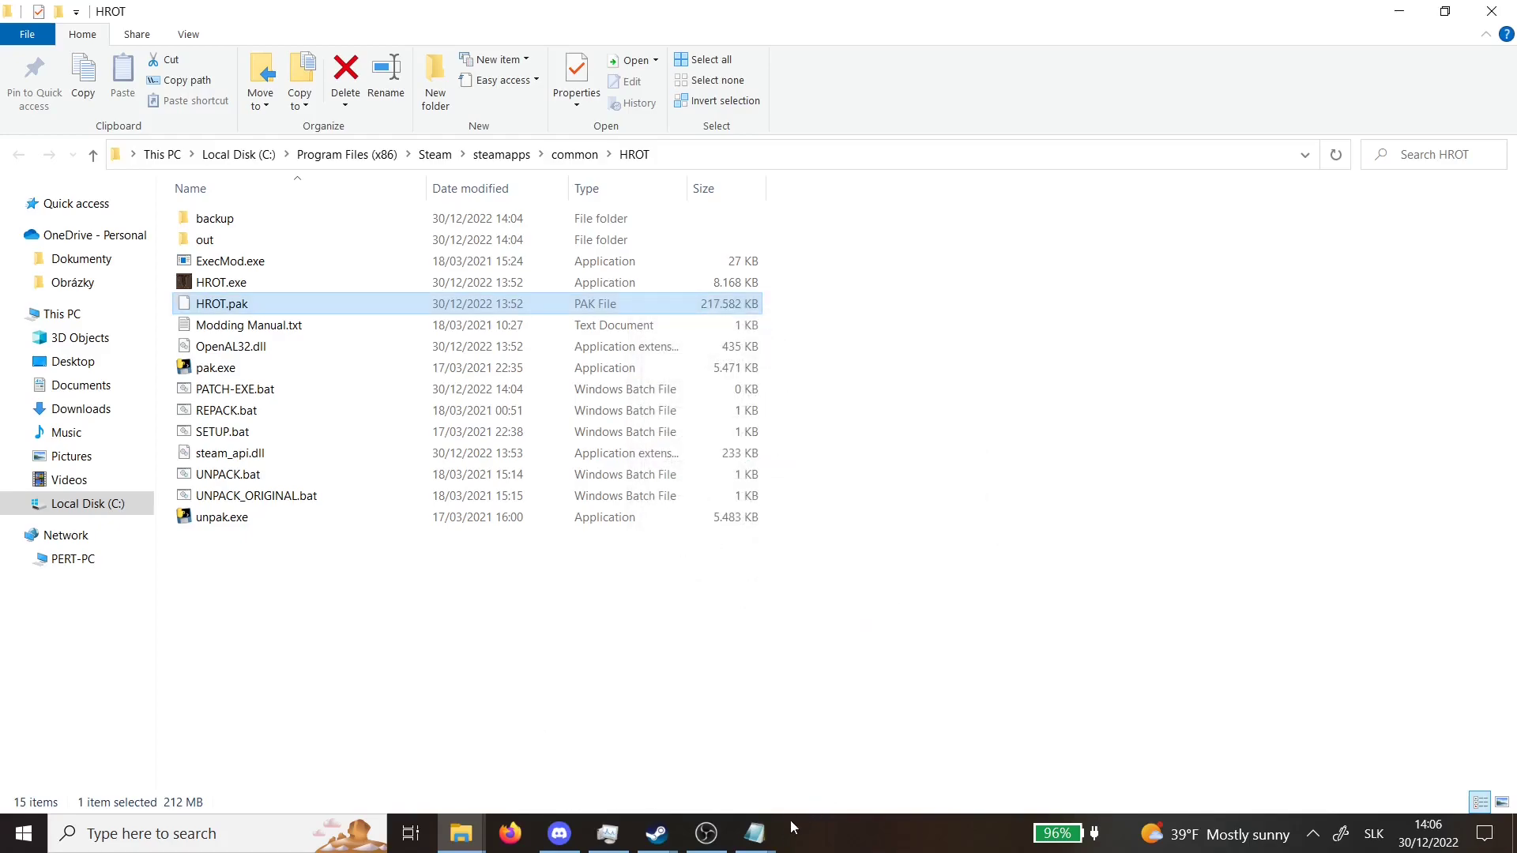
Step: Set the size number in the ExecMod line of PATCH-EXE.bat to 222803378, without dots, then save and close the file
mouse_move(755, 834)
left_click(790, 747)
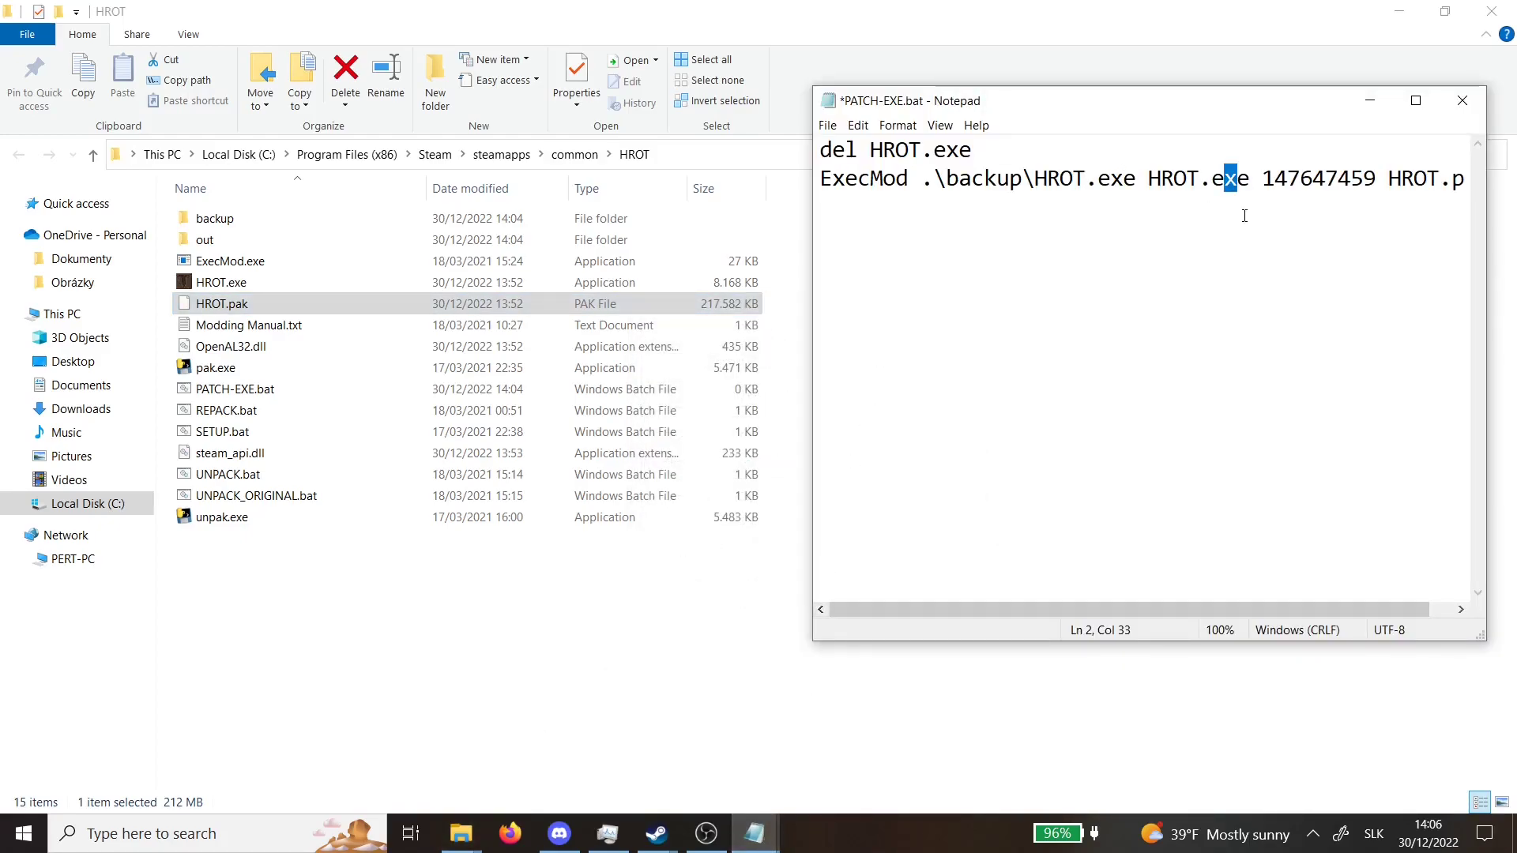
left_click_drag(1261, 177, 1379, 178)
key("ctrl+v")
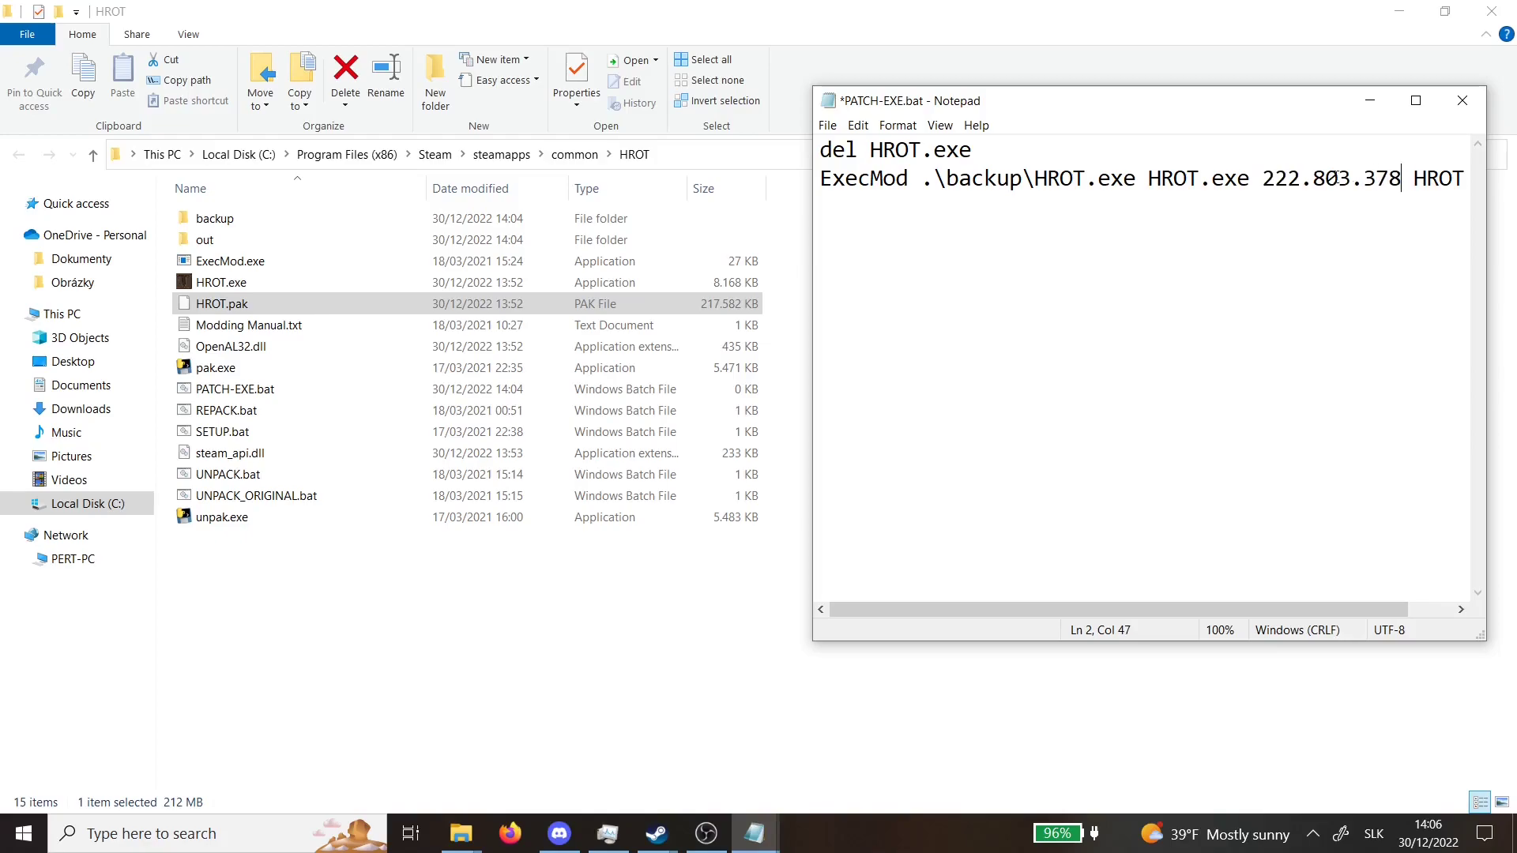
key("BackSpace")
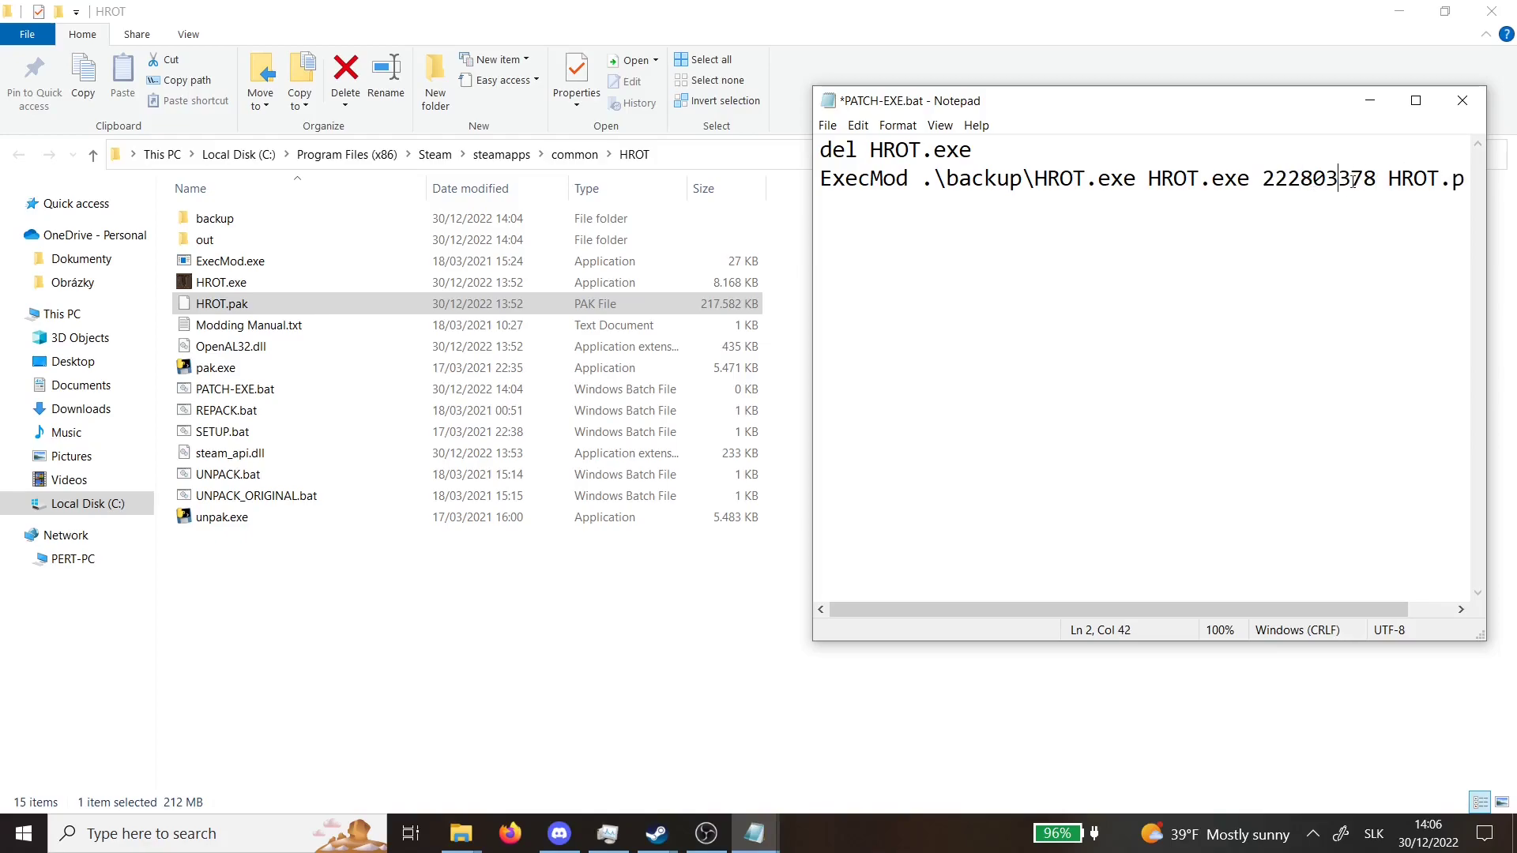
left_click(827, 125)
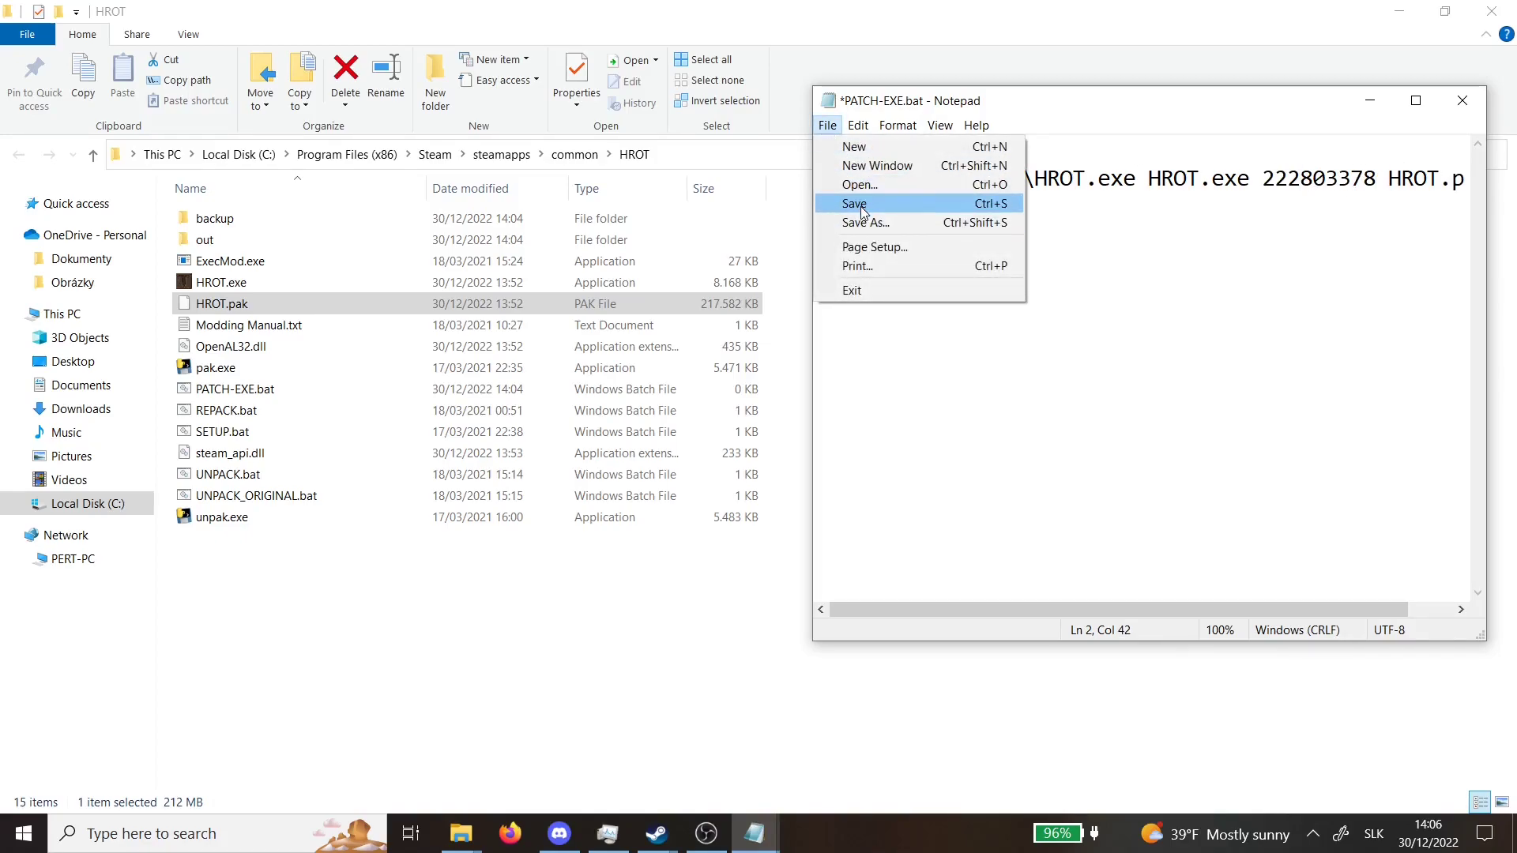
left_click(857, 204)
key("alt+F4")
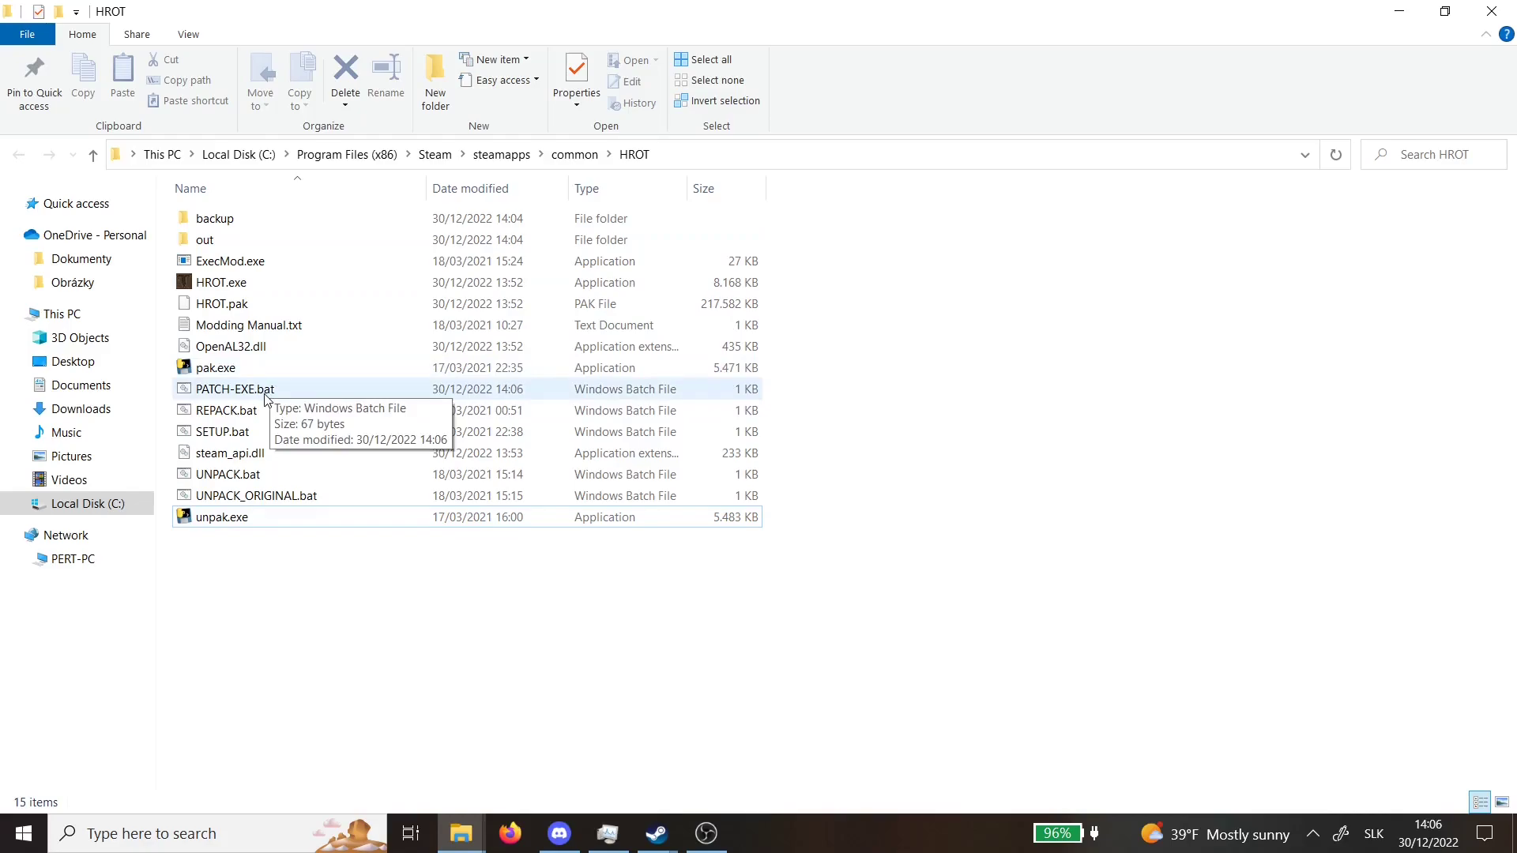
Step: Reopen PATCH-EXE.bat in Notepad to check its commands and close it again
right_click(298, 292)
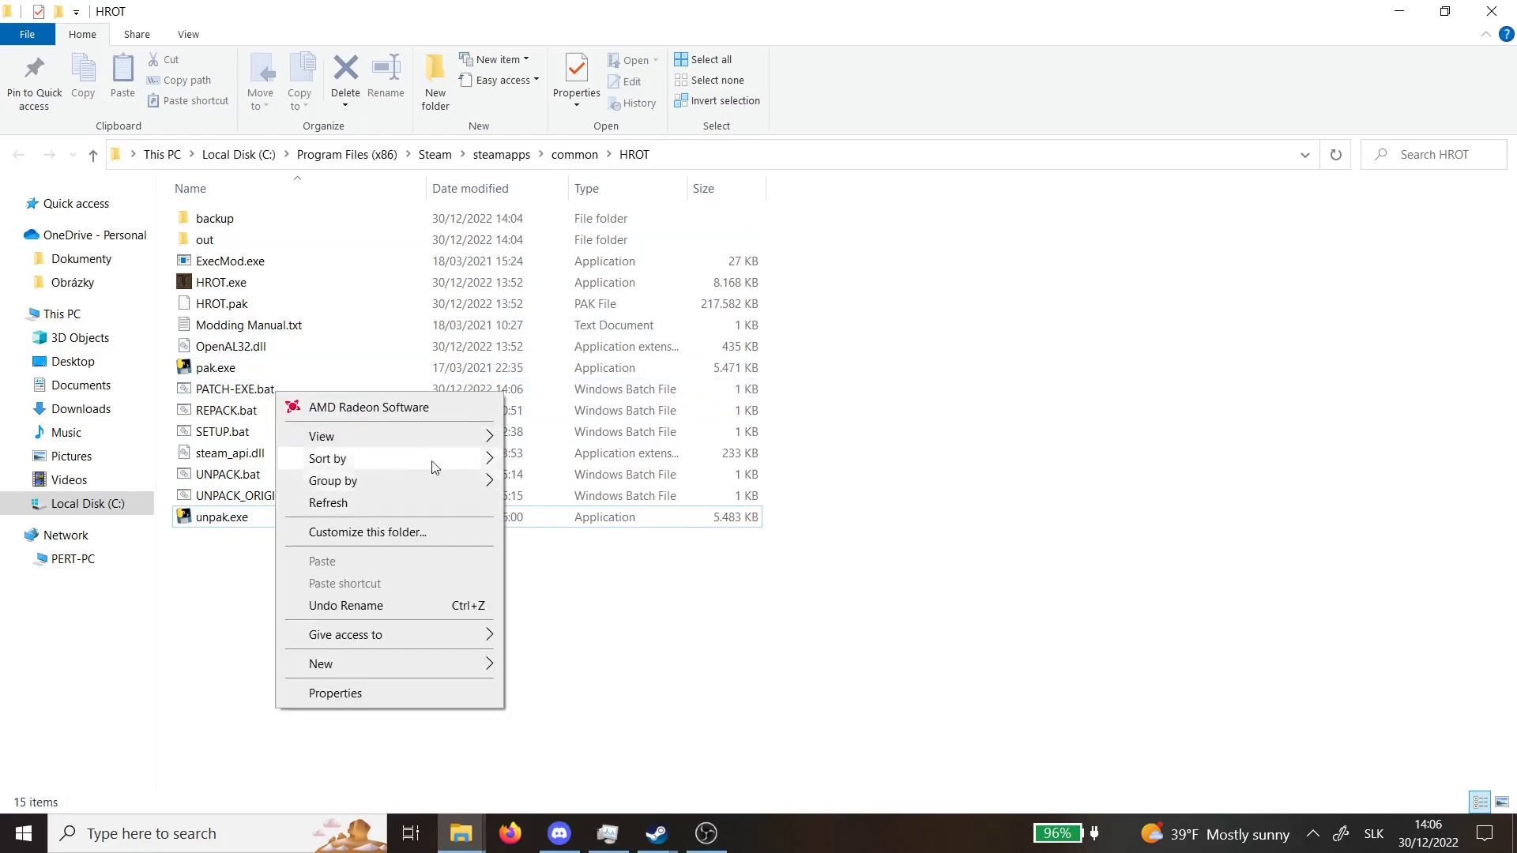
left_click(945, 510)
right_click(493, 394)
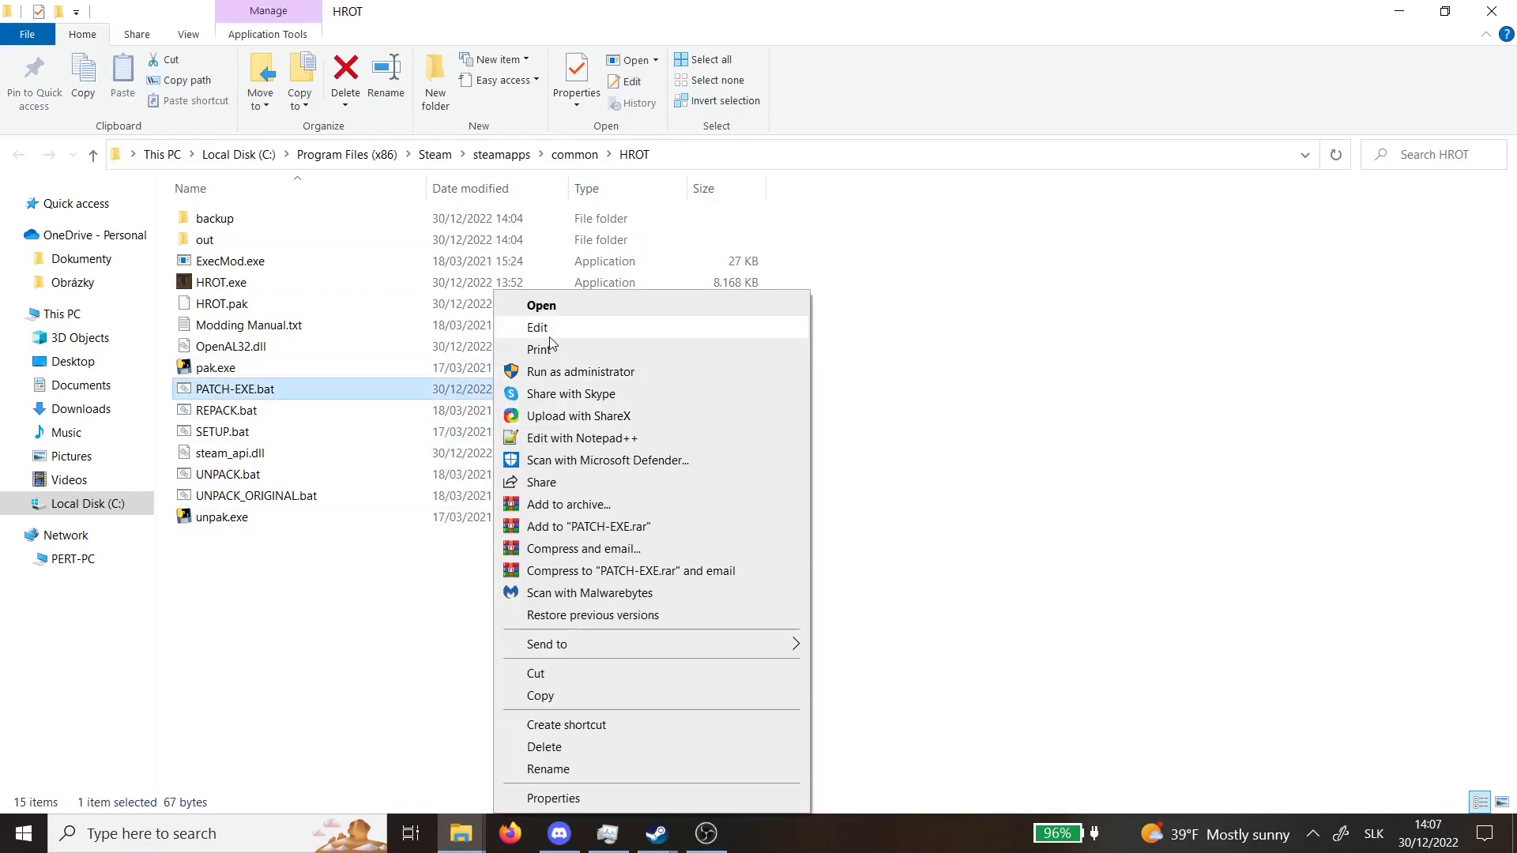
left_click(545, 327)
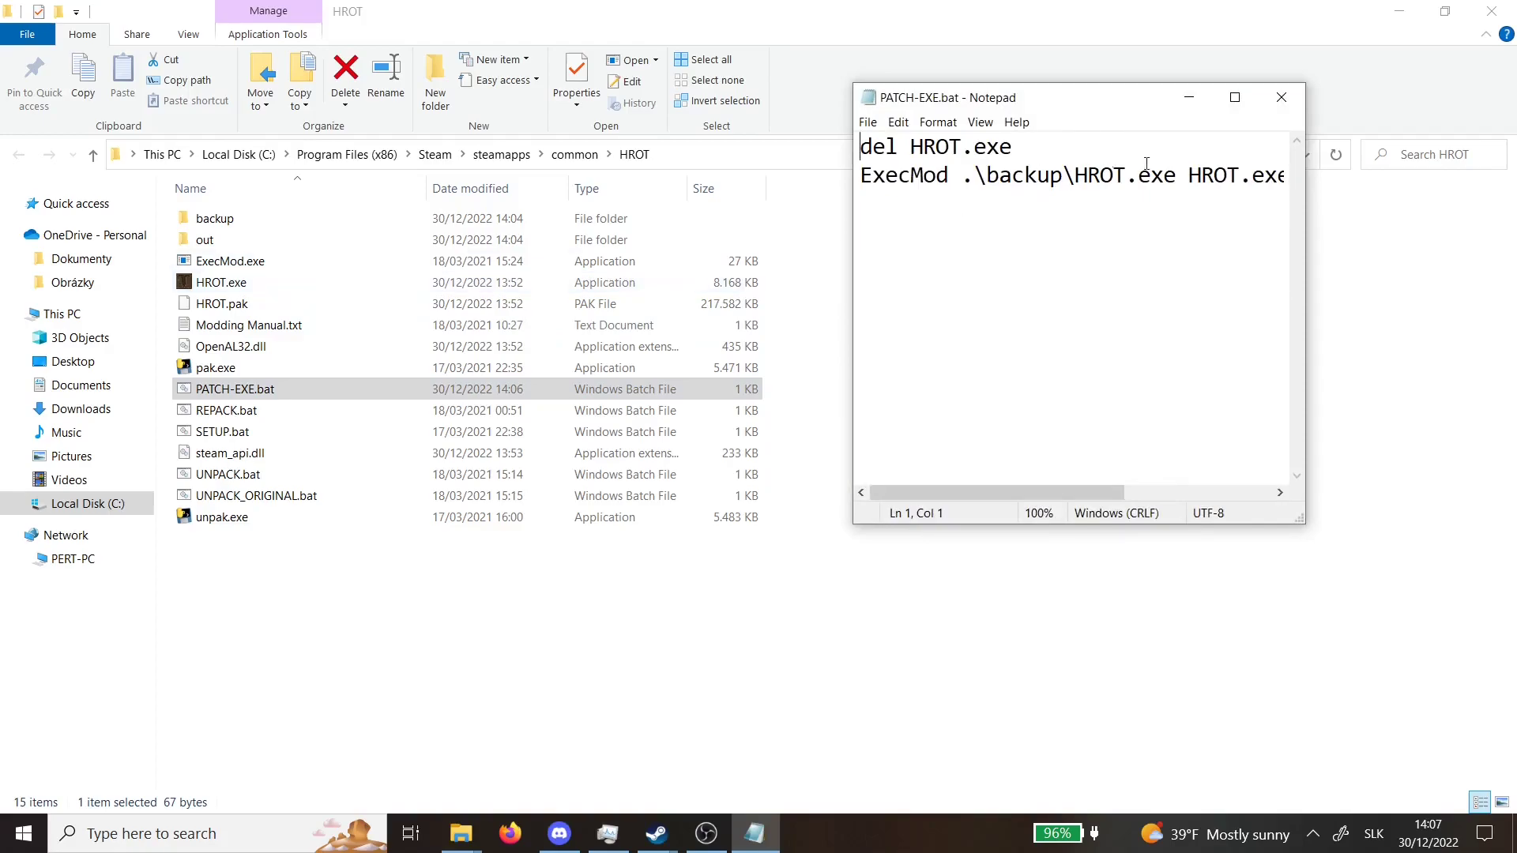
mouse_move(1024, 491)
left_mouse_down()
mouse_move(1069, 491)
mouse_move(1022, 489)
left_mouse_up()
left_click(1282, 97)
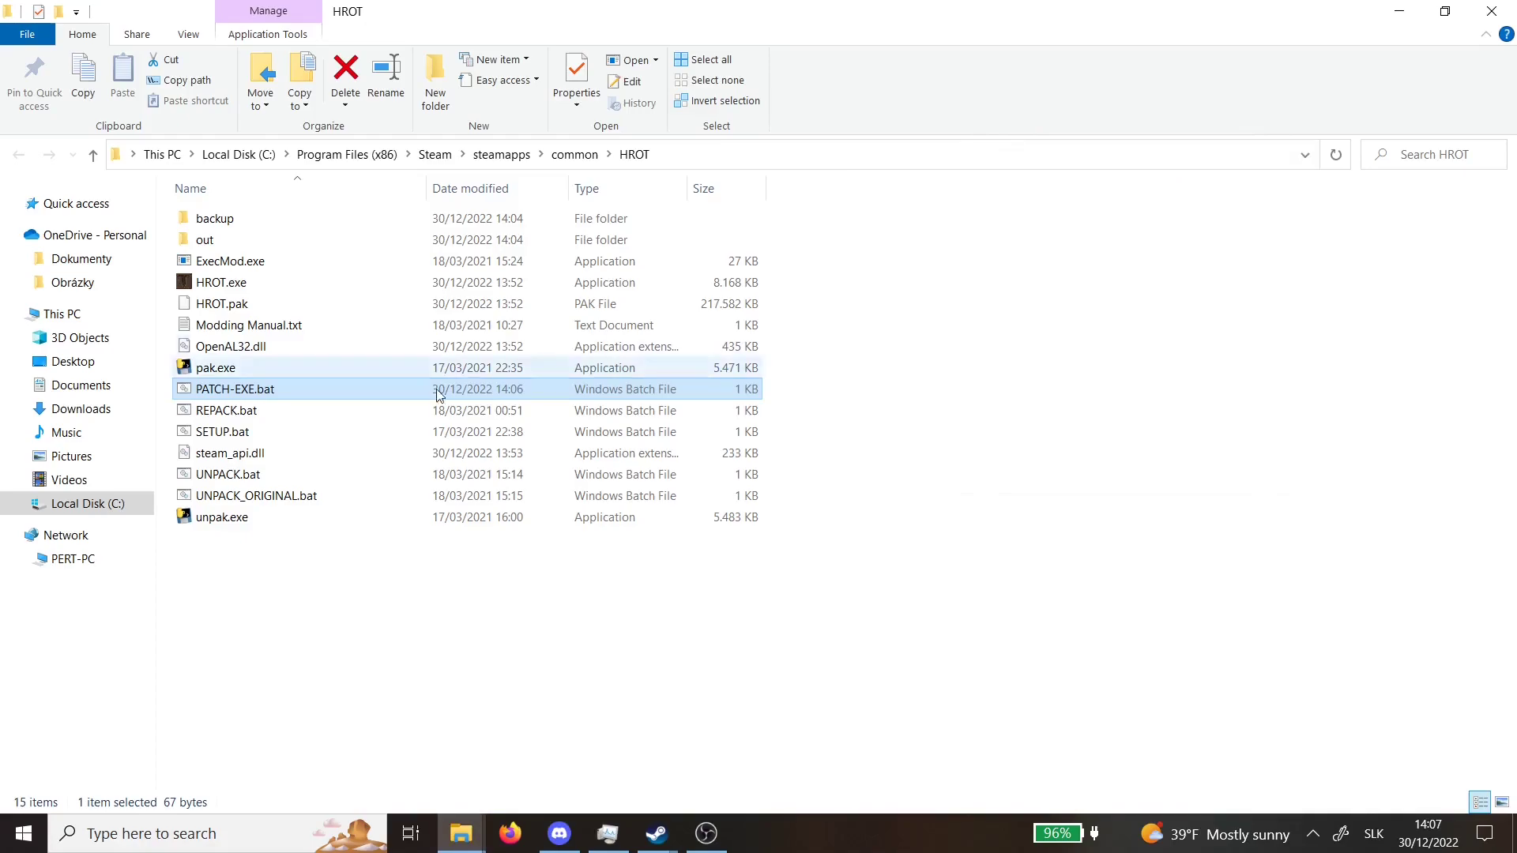
left_click(320, 284)
left_click(395, 304)
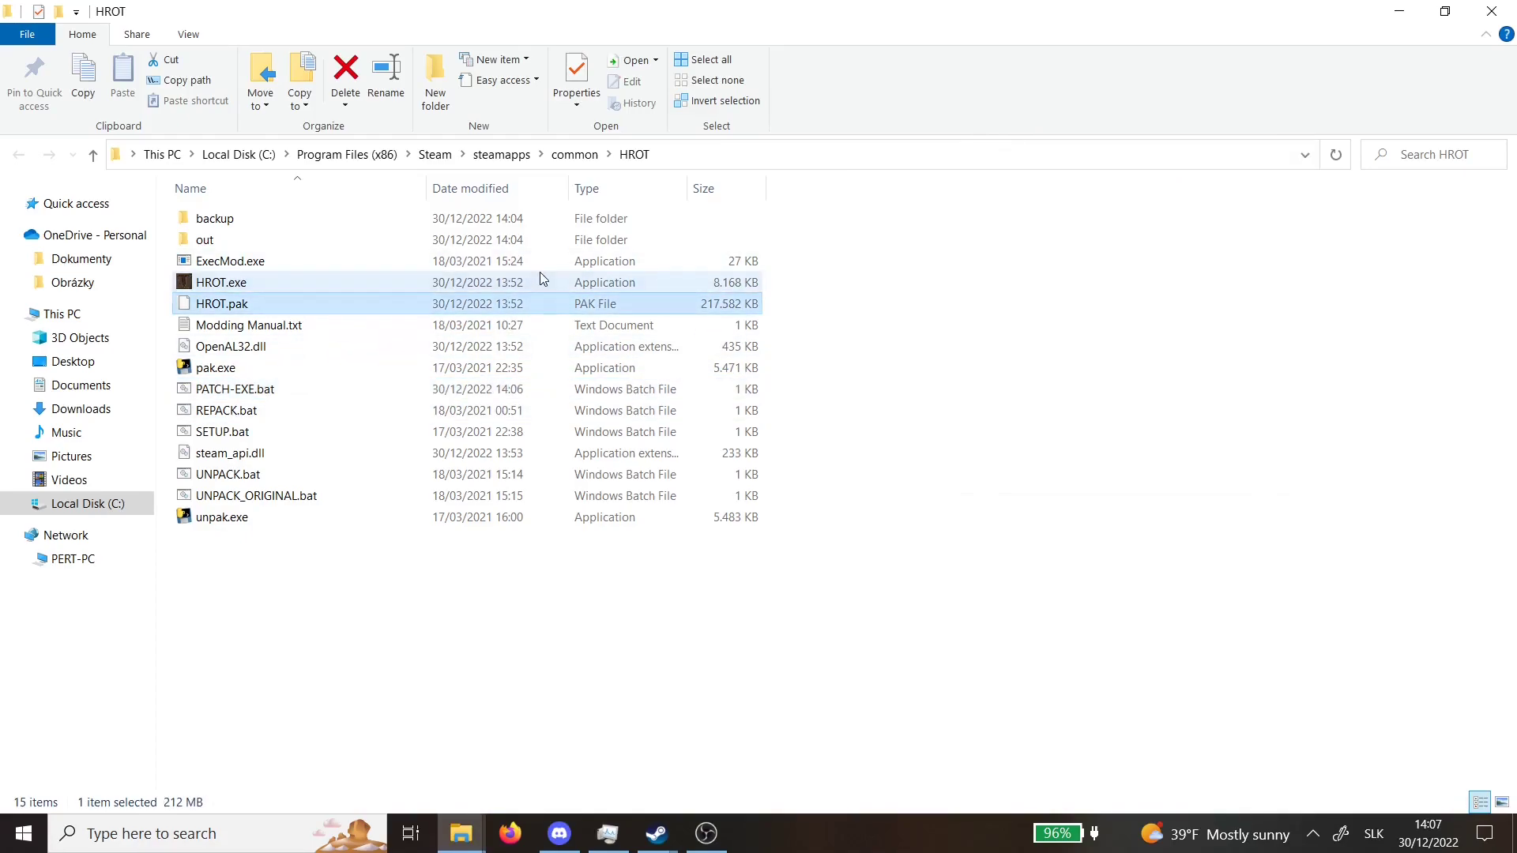
left_click(538, 276)
left_click(537, 300)
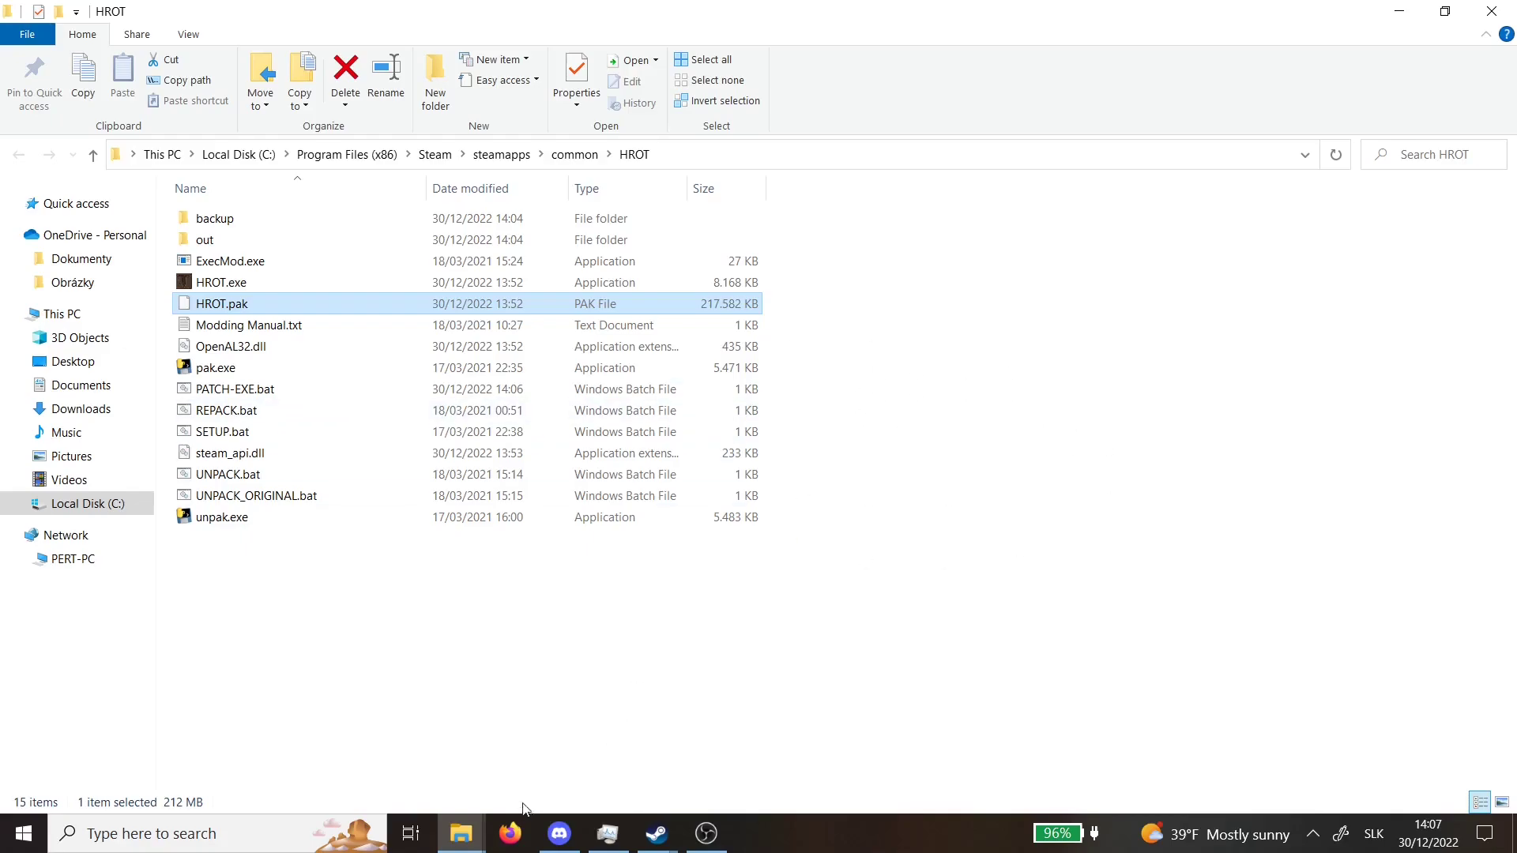
Step: Bring up the HROT Modding folder window and delete the original HROT.pak from the HROT game folder
mouse_move(461, 833)
left_click(545, 731)
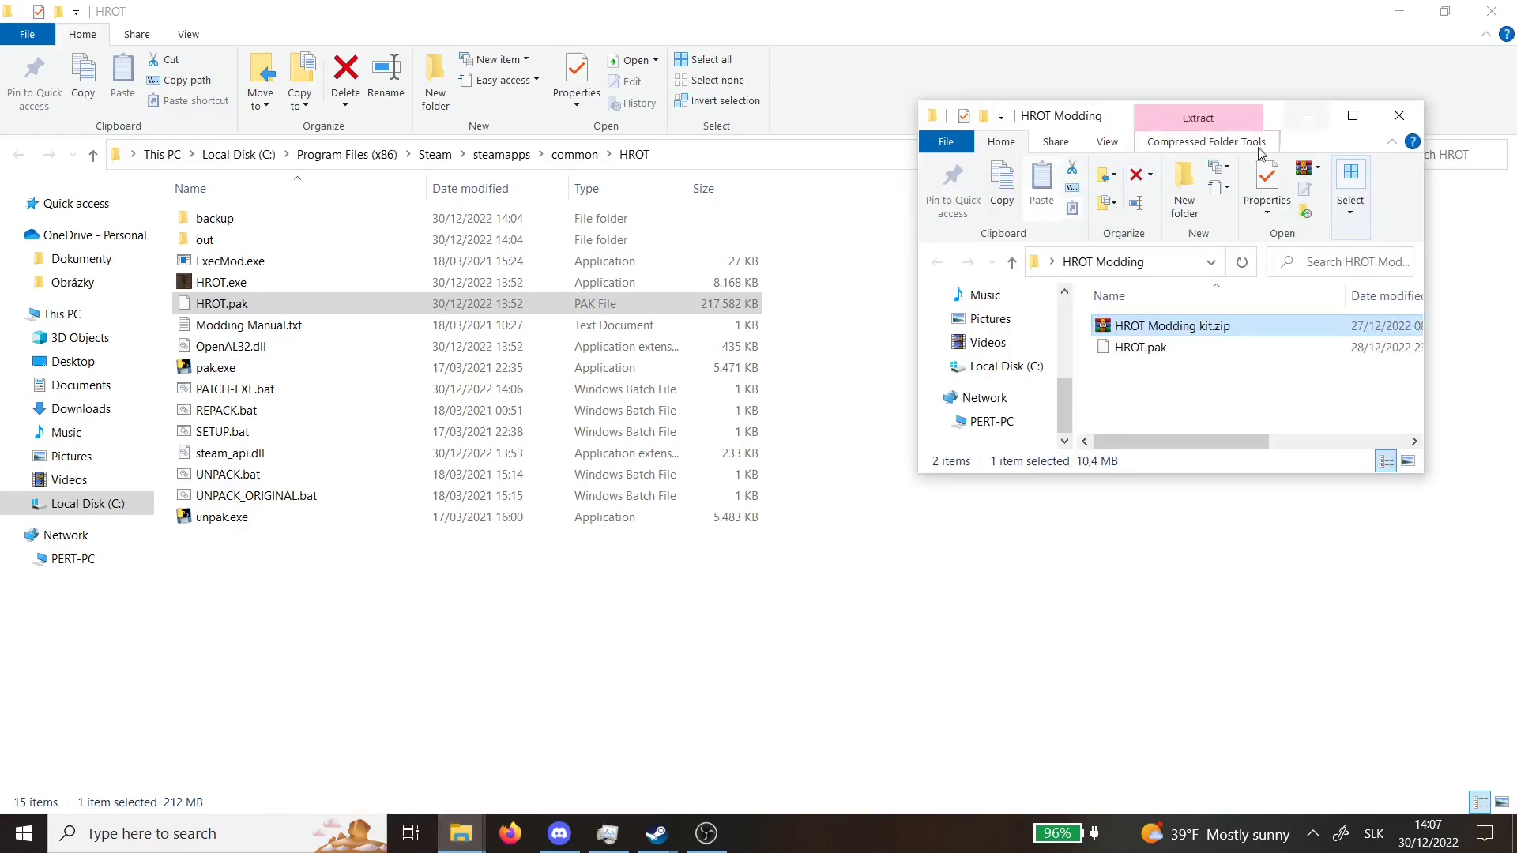
left_click(365, 312)
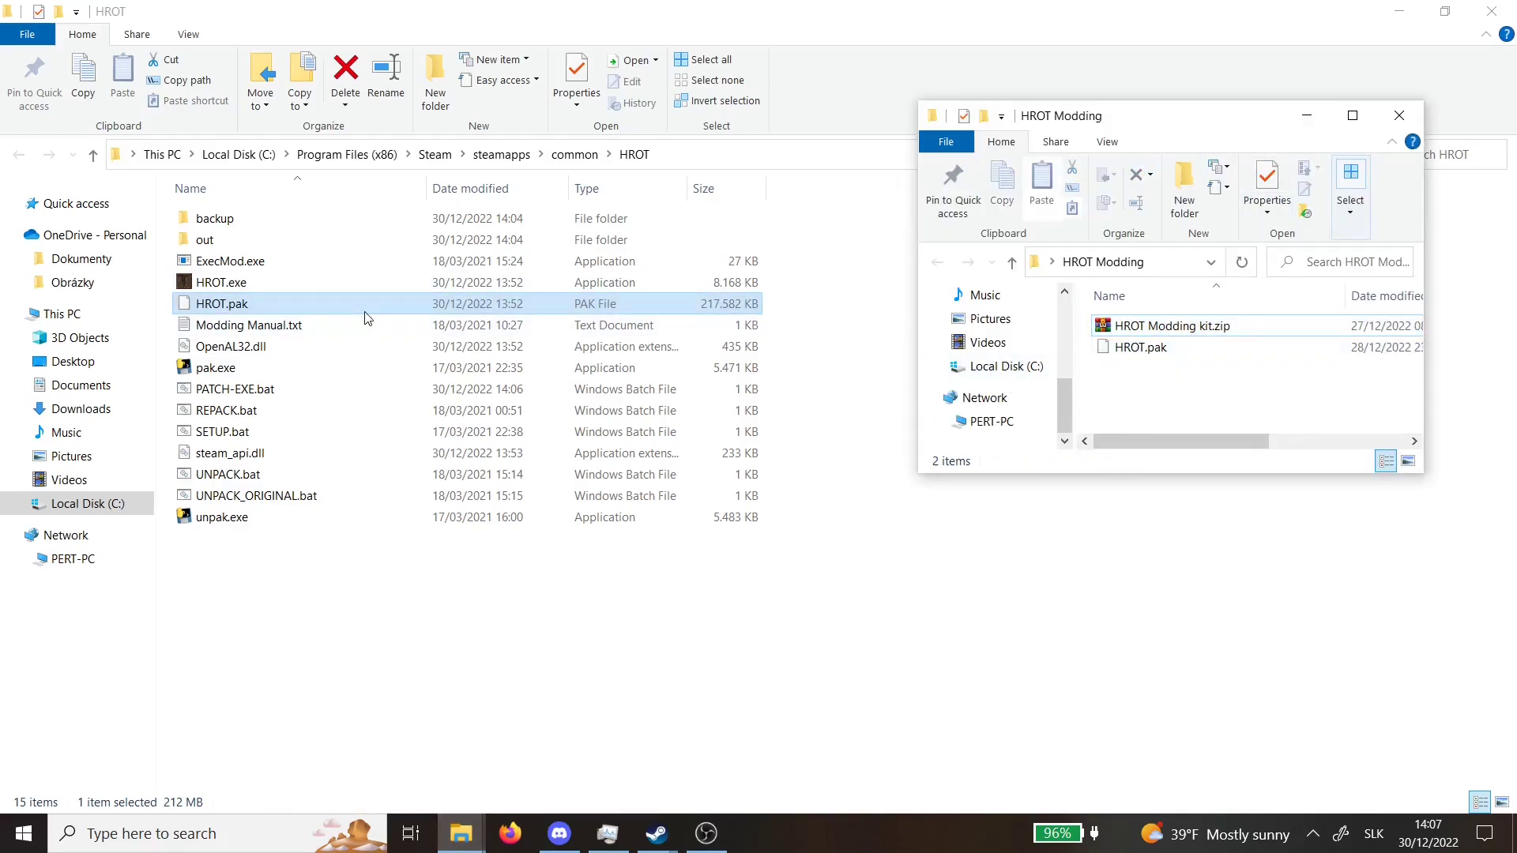
right_click(370, 302)
left_click(421, 694)
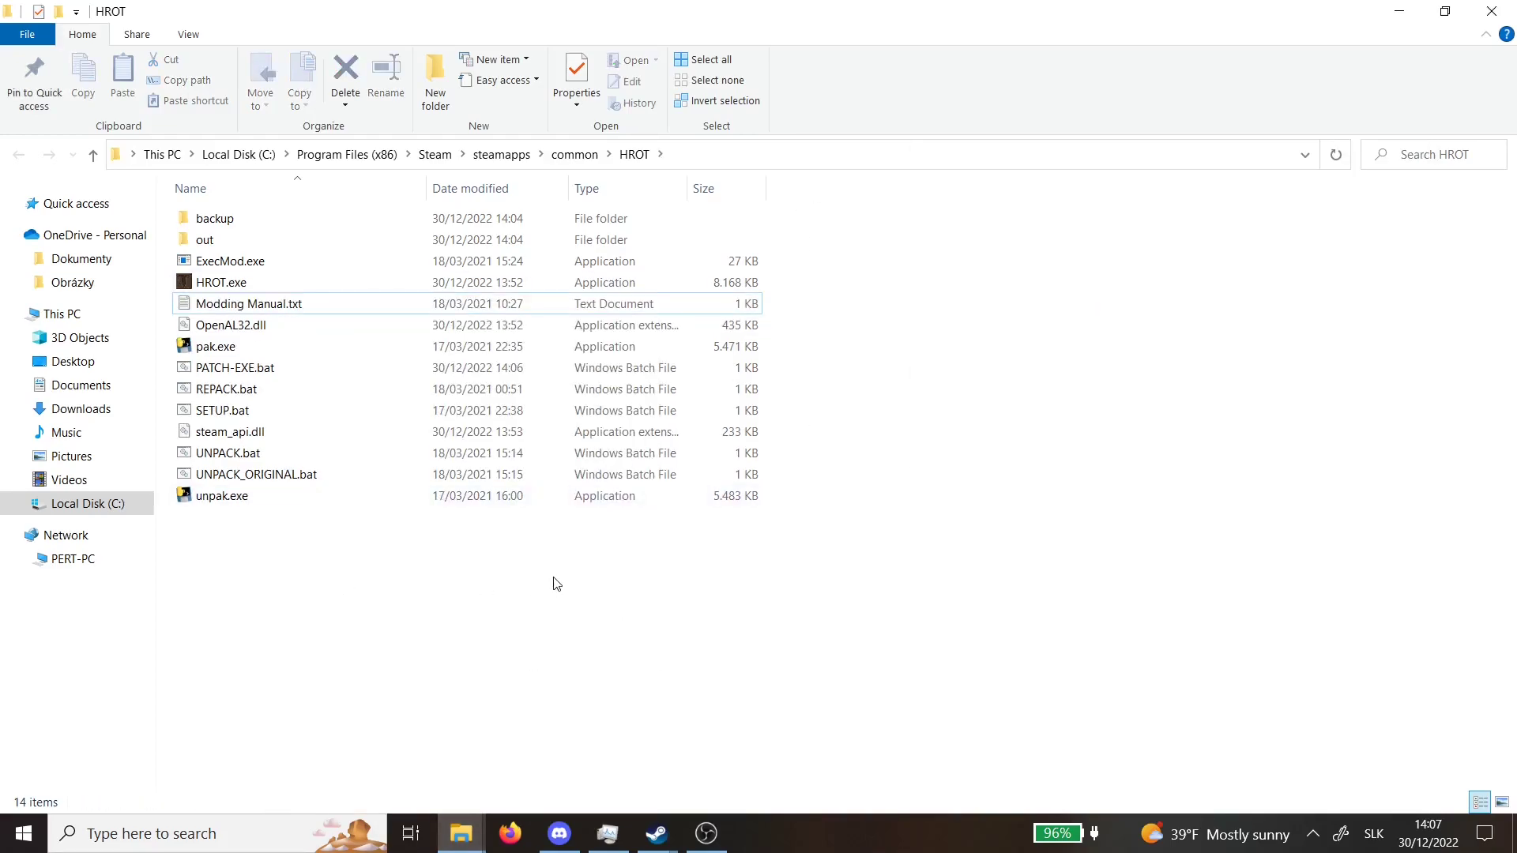
Step: Copy the modded HROT.pak from the HROT Modding folder and paste it into the HROT game folder
mouse_move(460, 833)
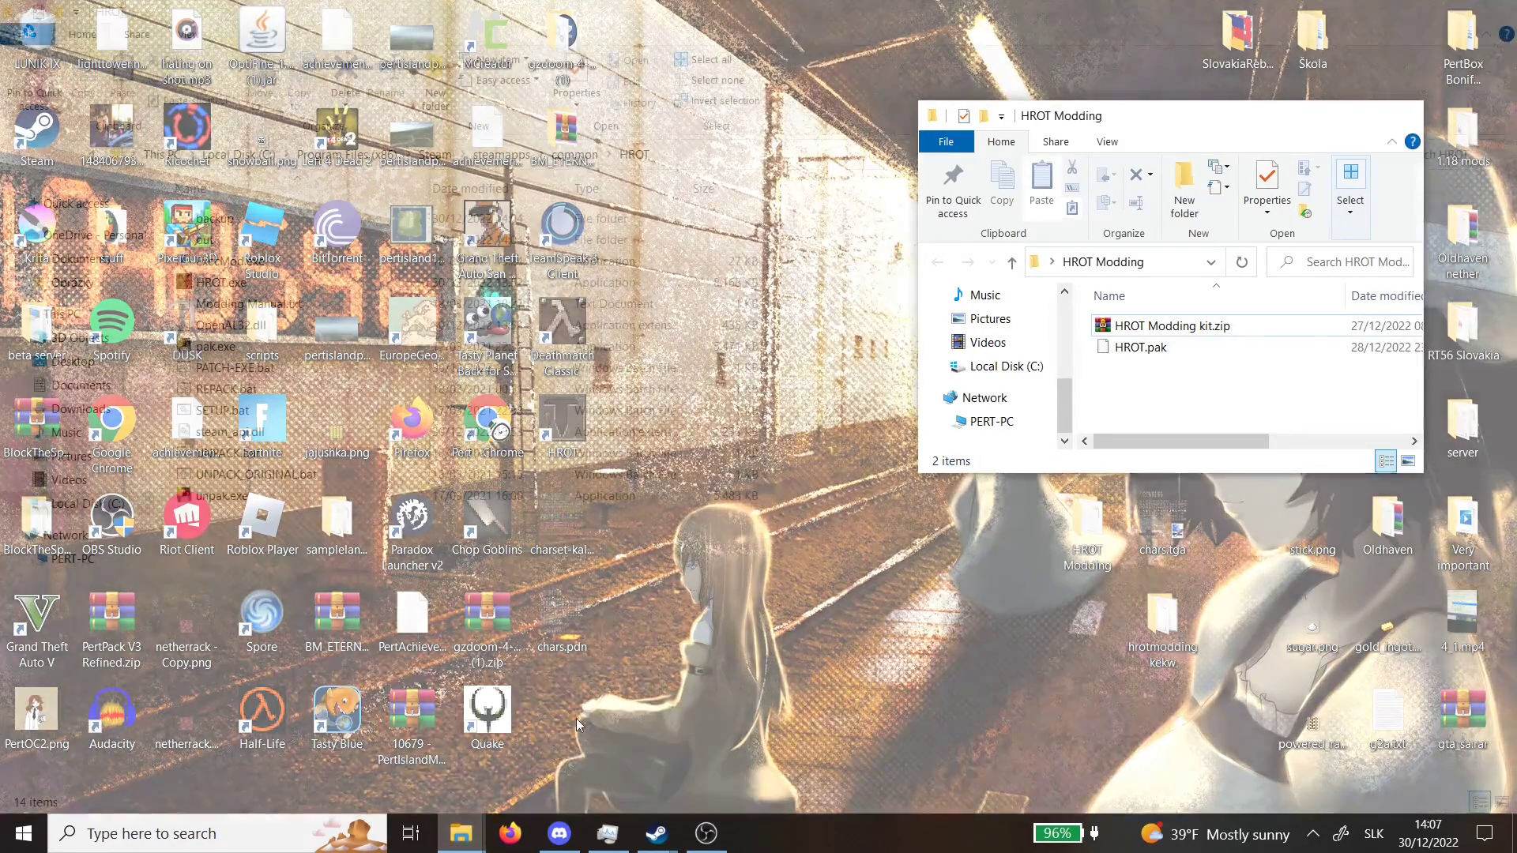
left_click(576, 719)
left_click(1162, 350)
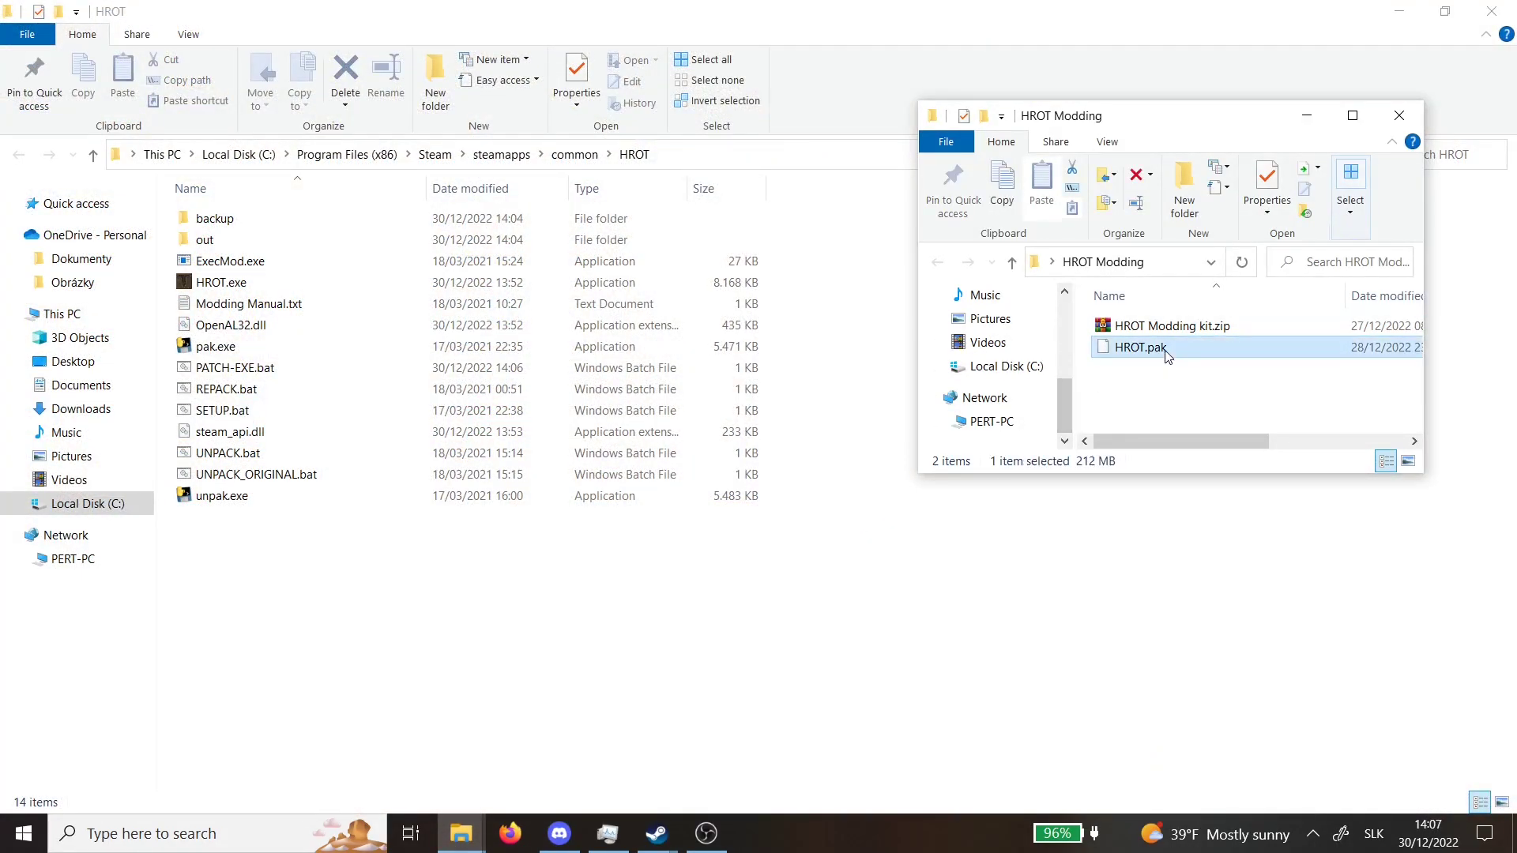
right_click(1167, 356)
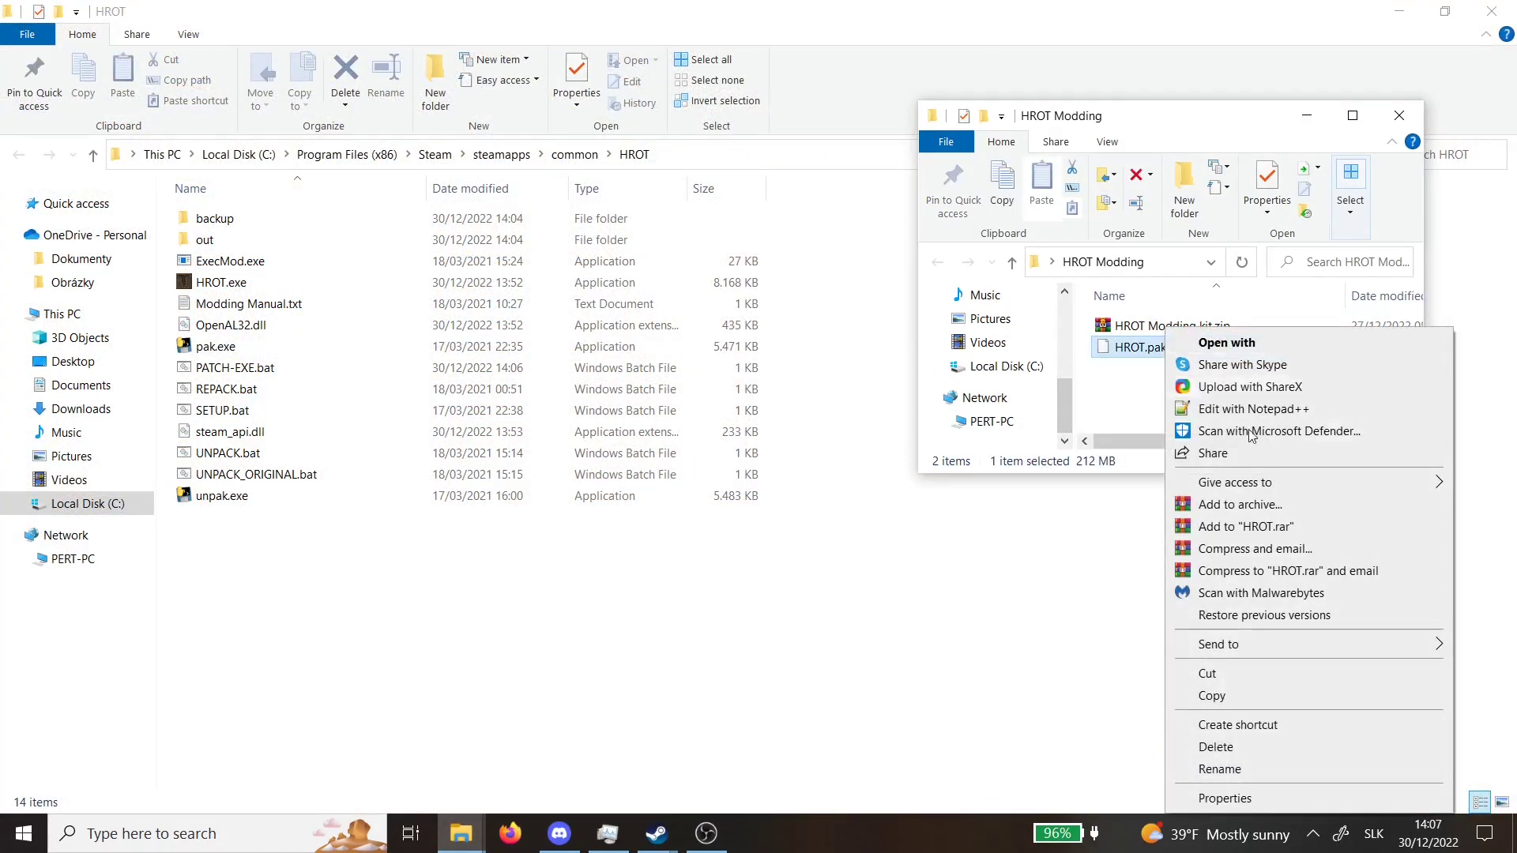
left_click(1220, 697)
left_click(875, 654)
right_click(743, 305)
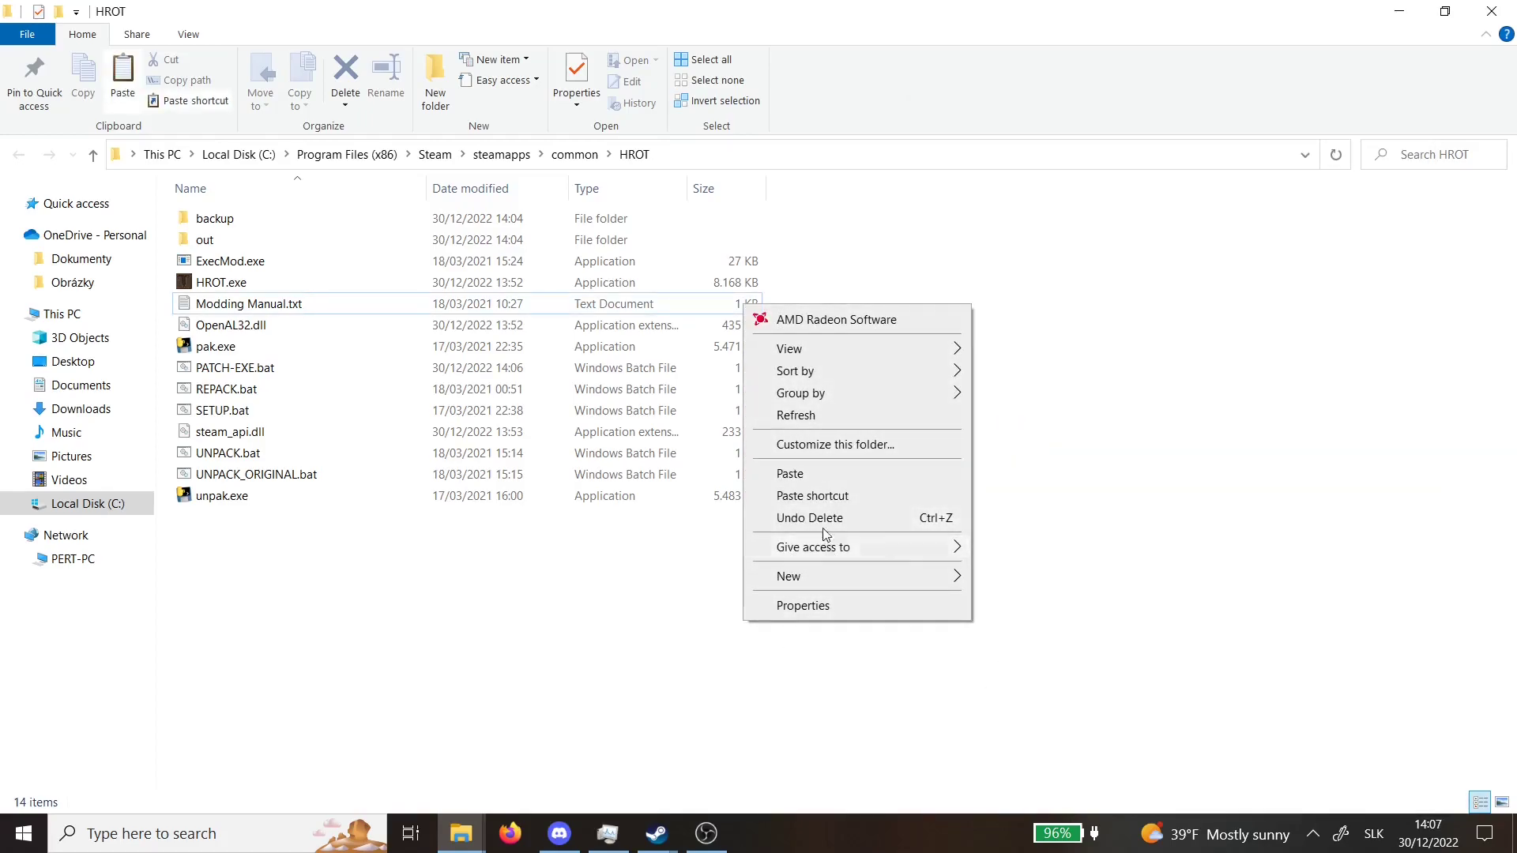
left_click(809, 473)
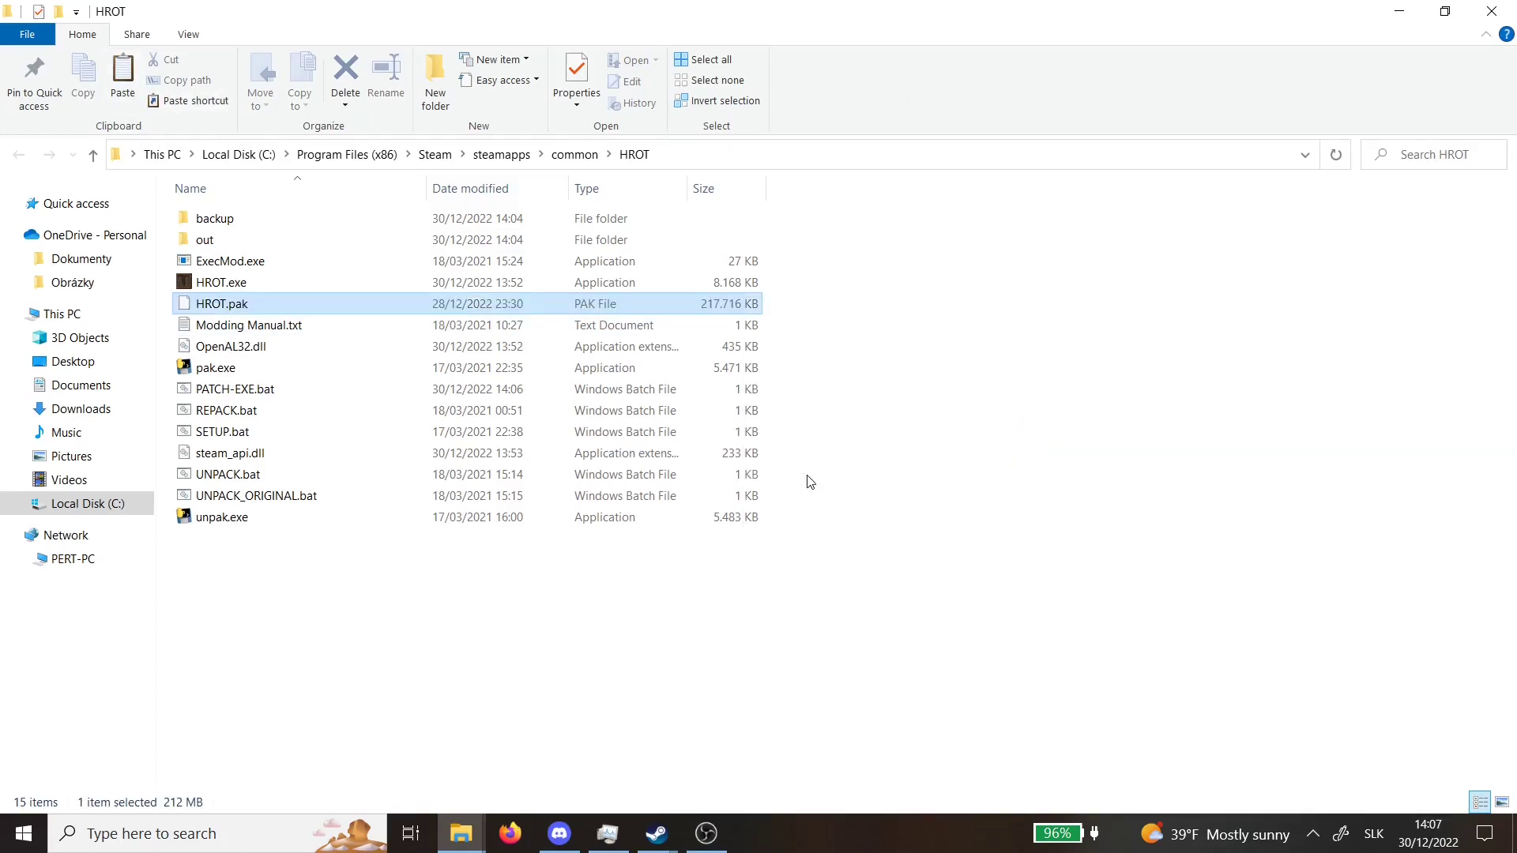
Step: Check the byte size of the modded HROT.pak in its file properties and close them
right_click(747, 313)
left_click(887, 749)
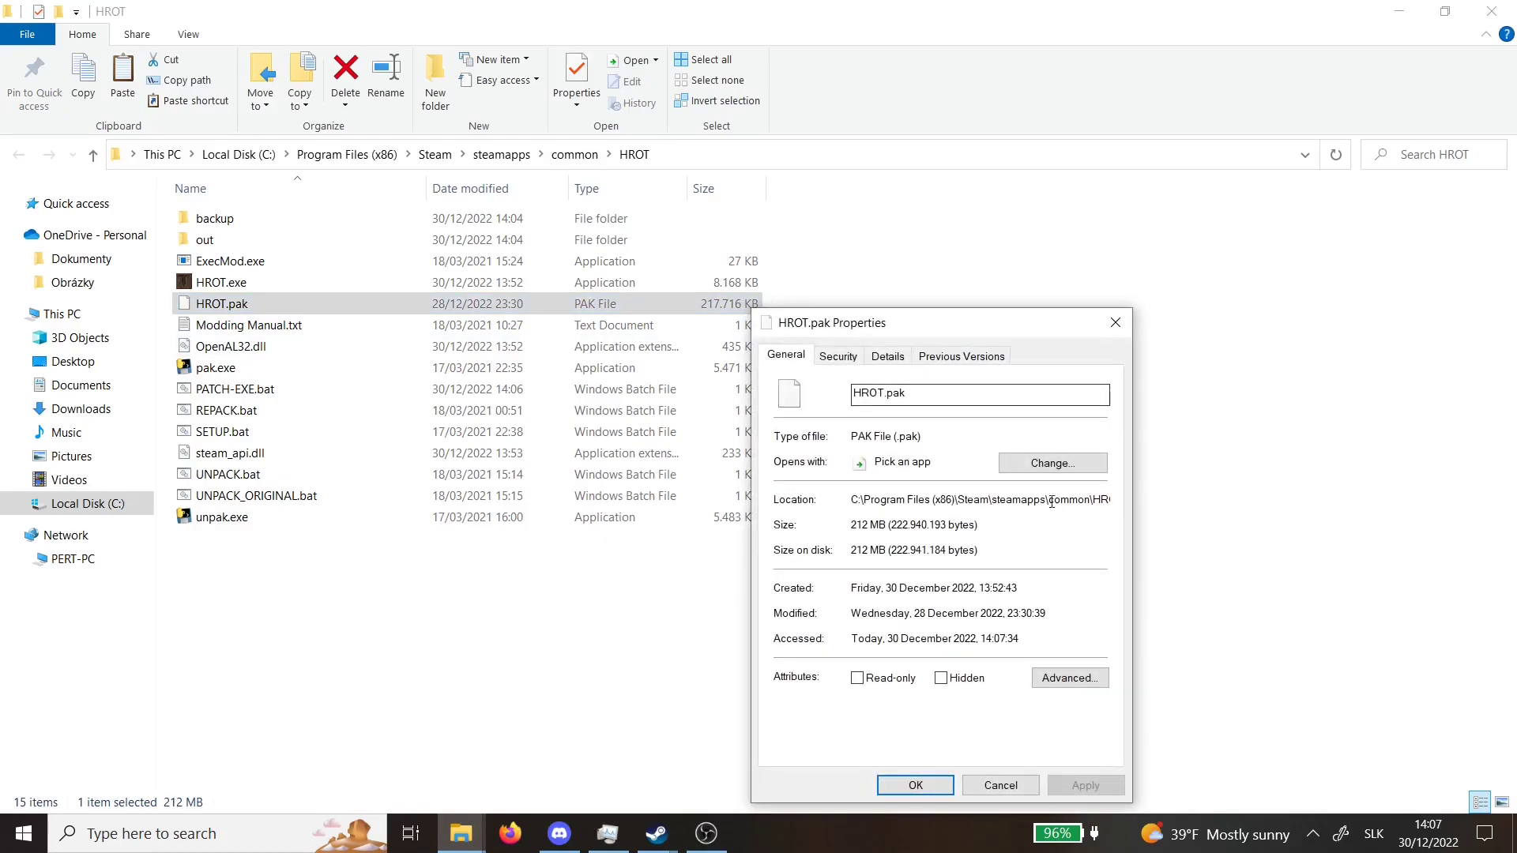
left_click(1125, 327)
left_click(981, 345)
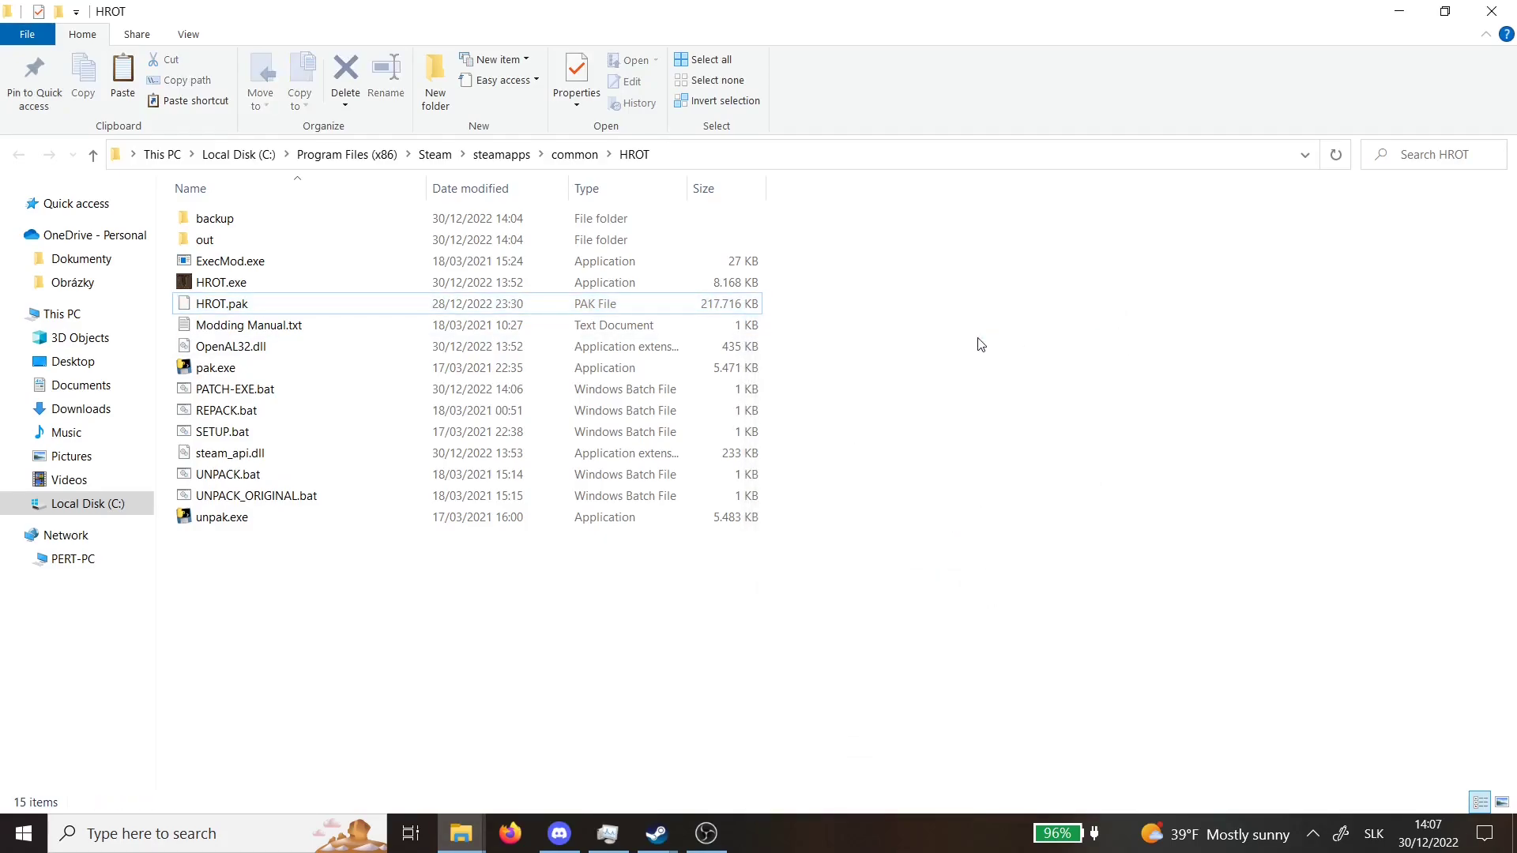
Step: Run PATCH-EXE.bat in the HROT game folder, closing its stalled console window and running it once more
left_click(441, 397)
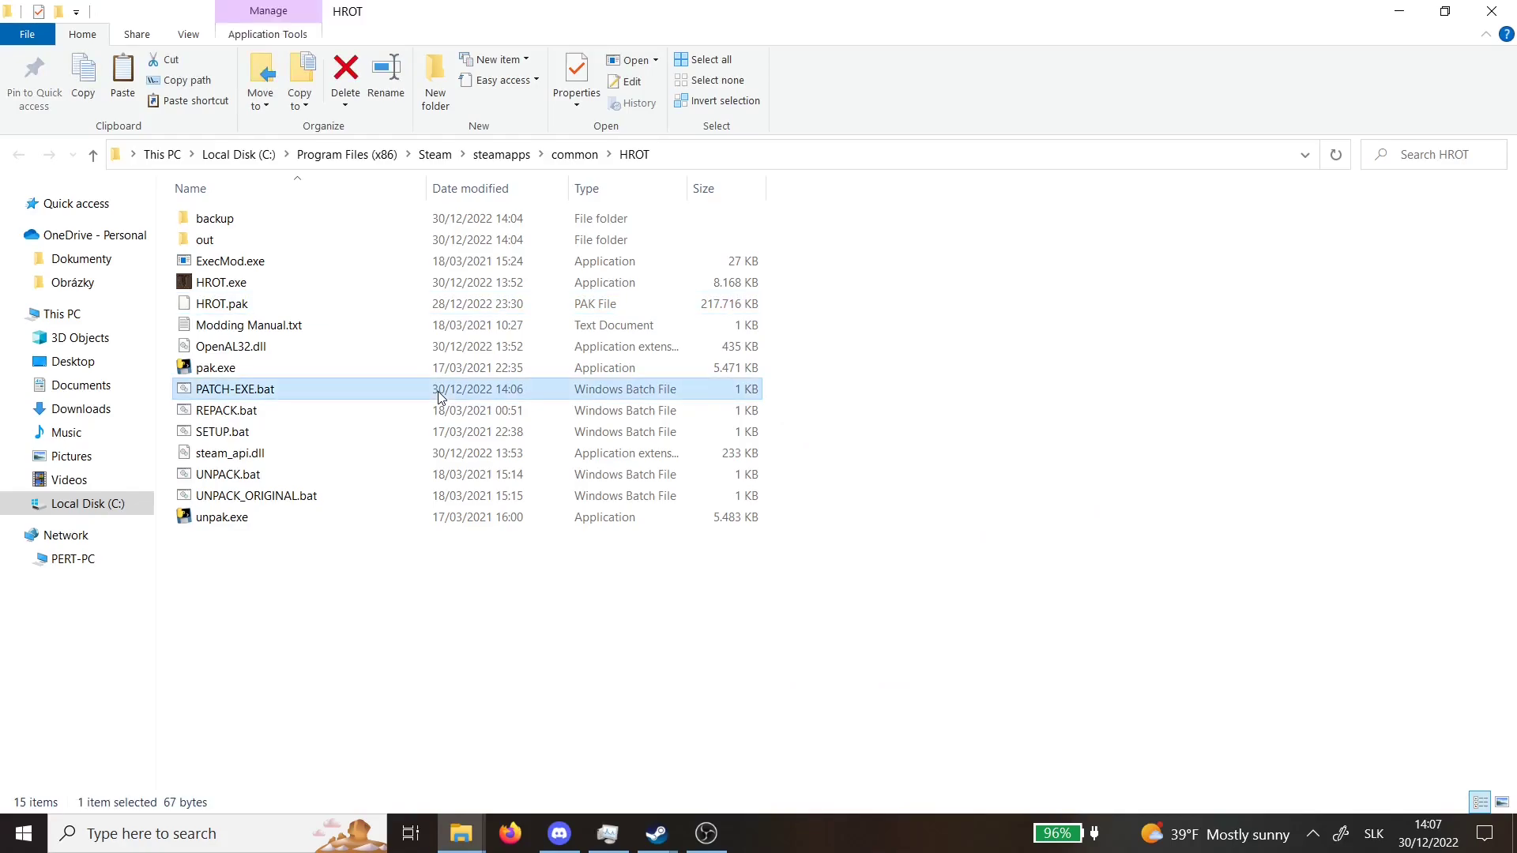
double_click(439, 393)
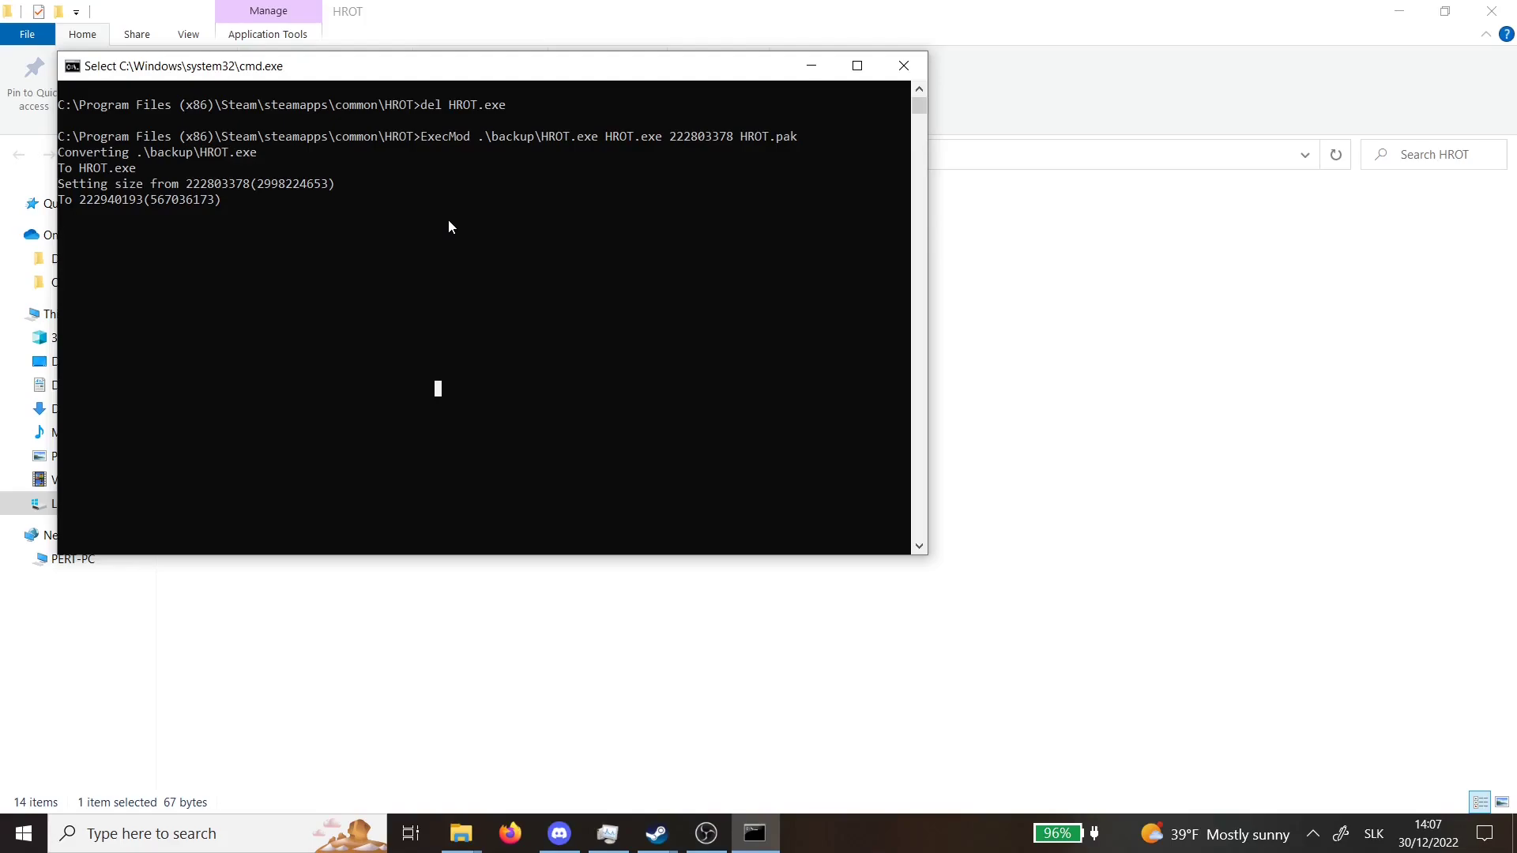
left_click(904, 65)
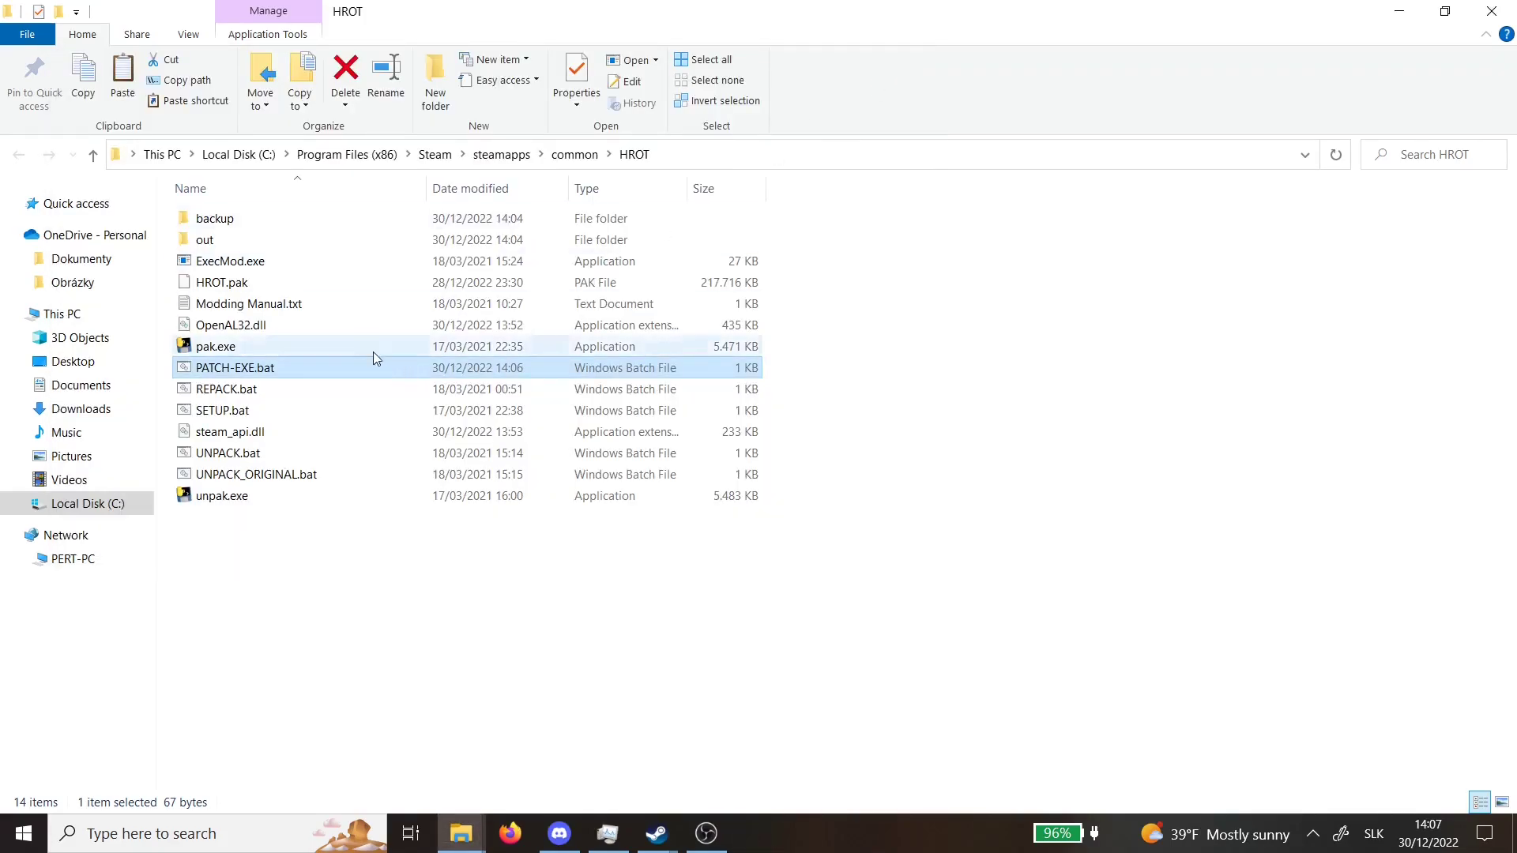
double_click(334, 373)
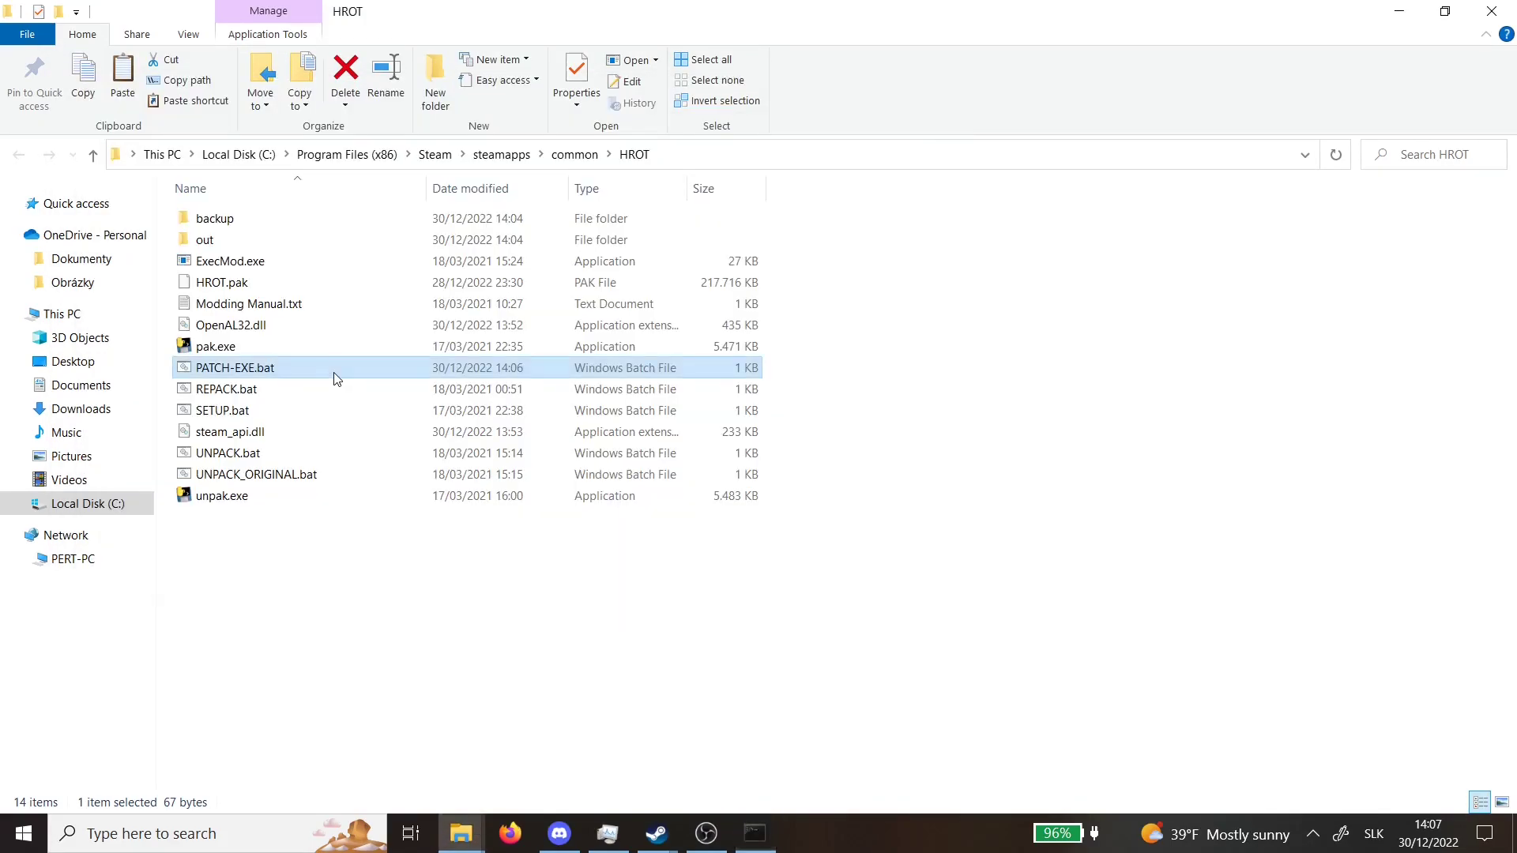
left_click(627, 648)
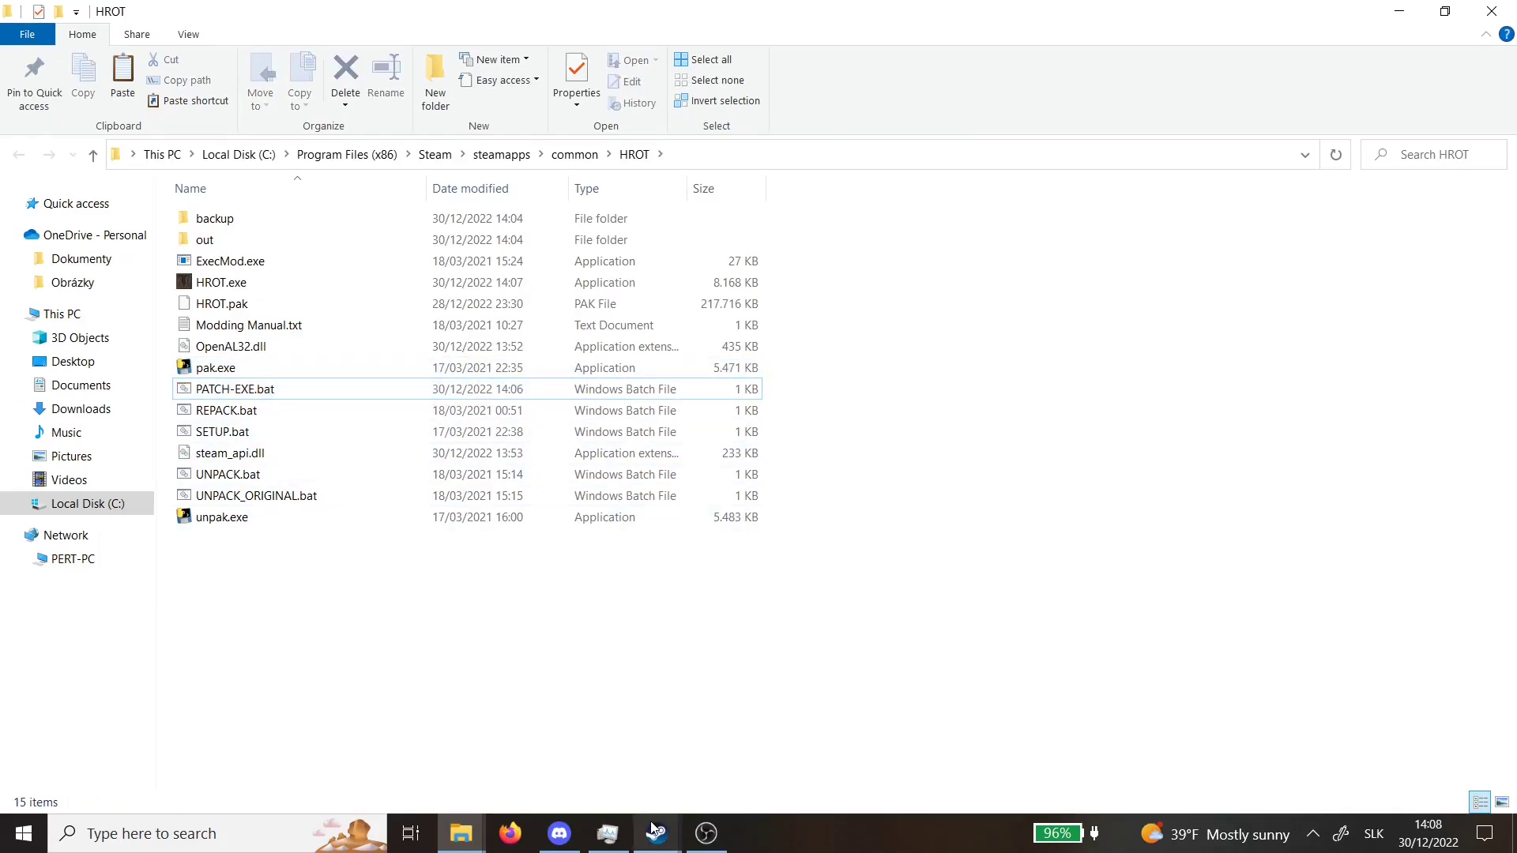
Step: Switch to Steam and launch HROT
mouse_move(657, 833)
left_click(661, 770)
left_click(499, 440)
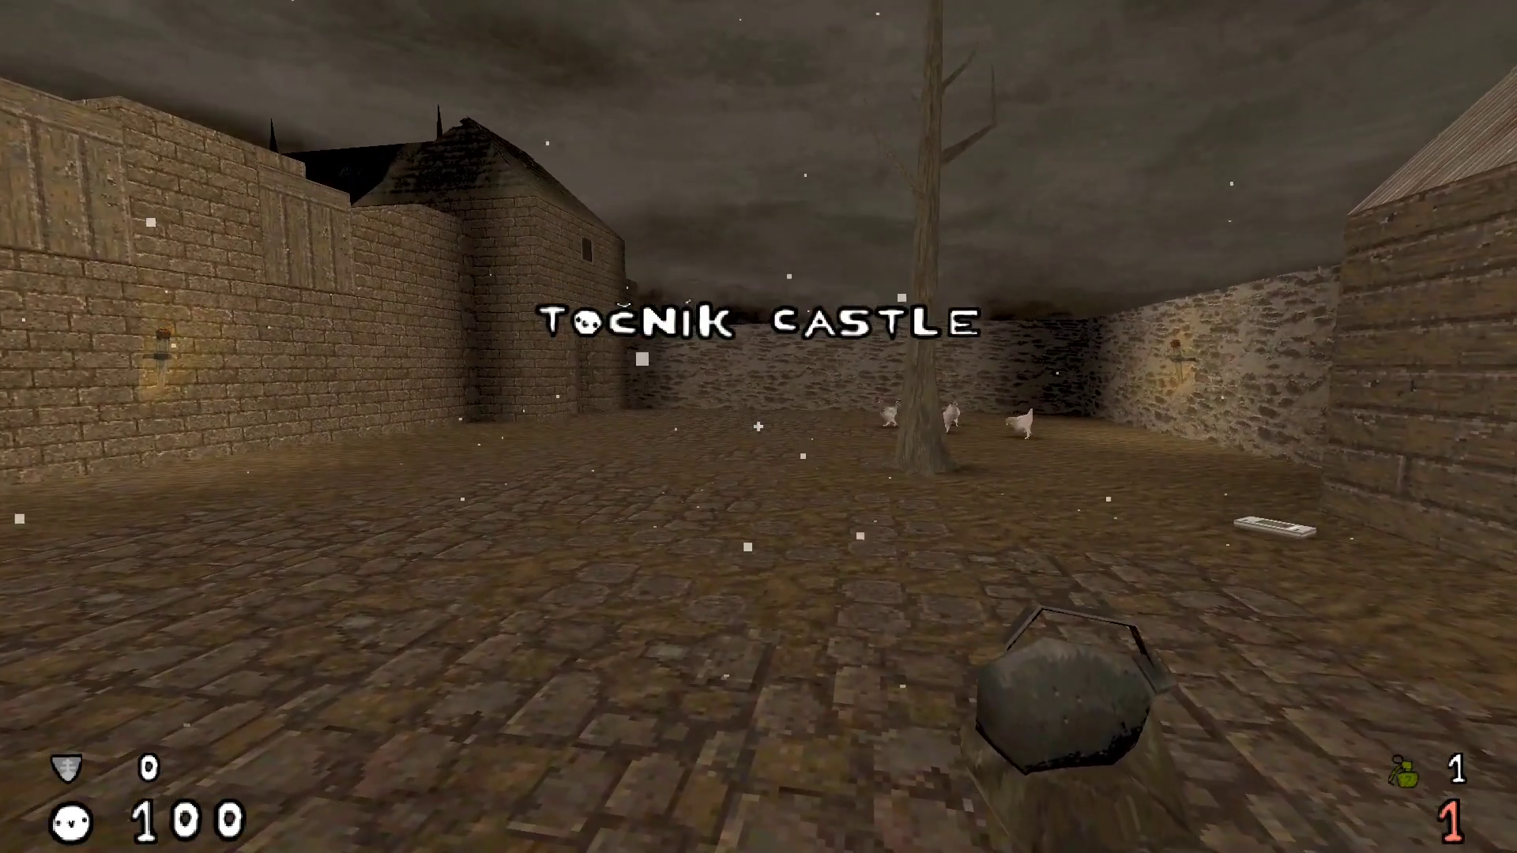
Step: Test the modded game in the Tocnik Castle level by walking around and switching between the pistol and the sickle
left_click(759, 427)
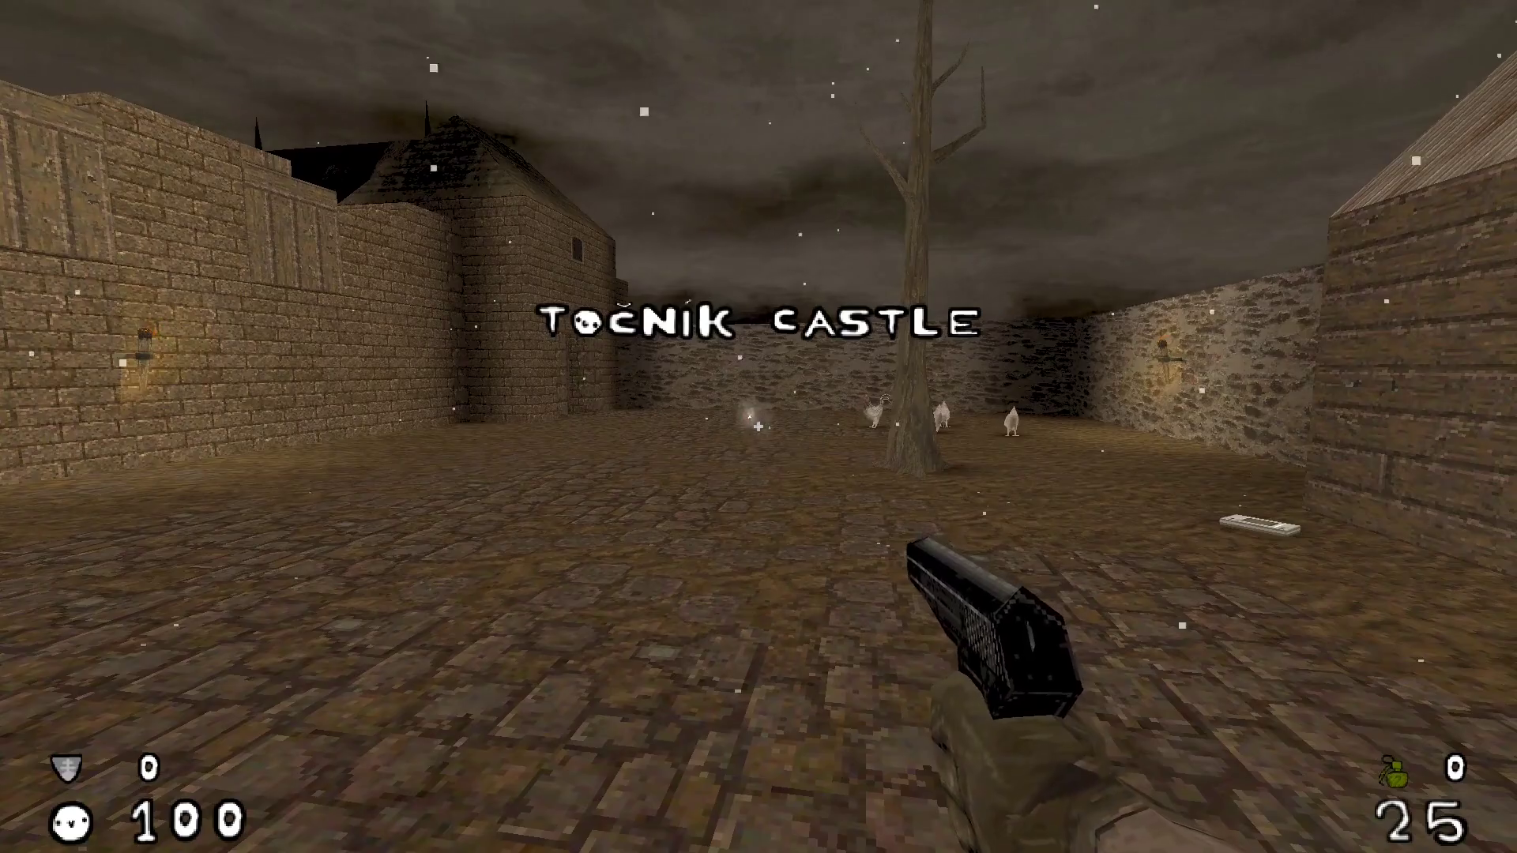
key("w")
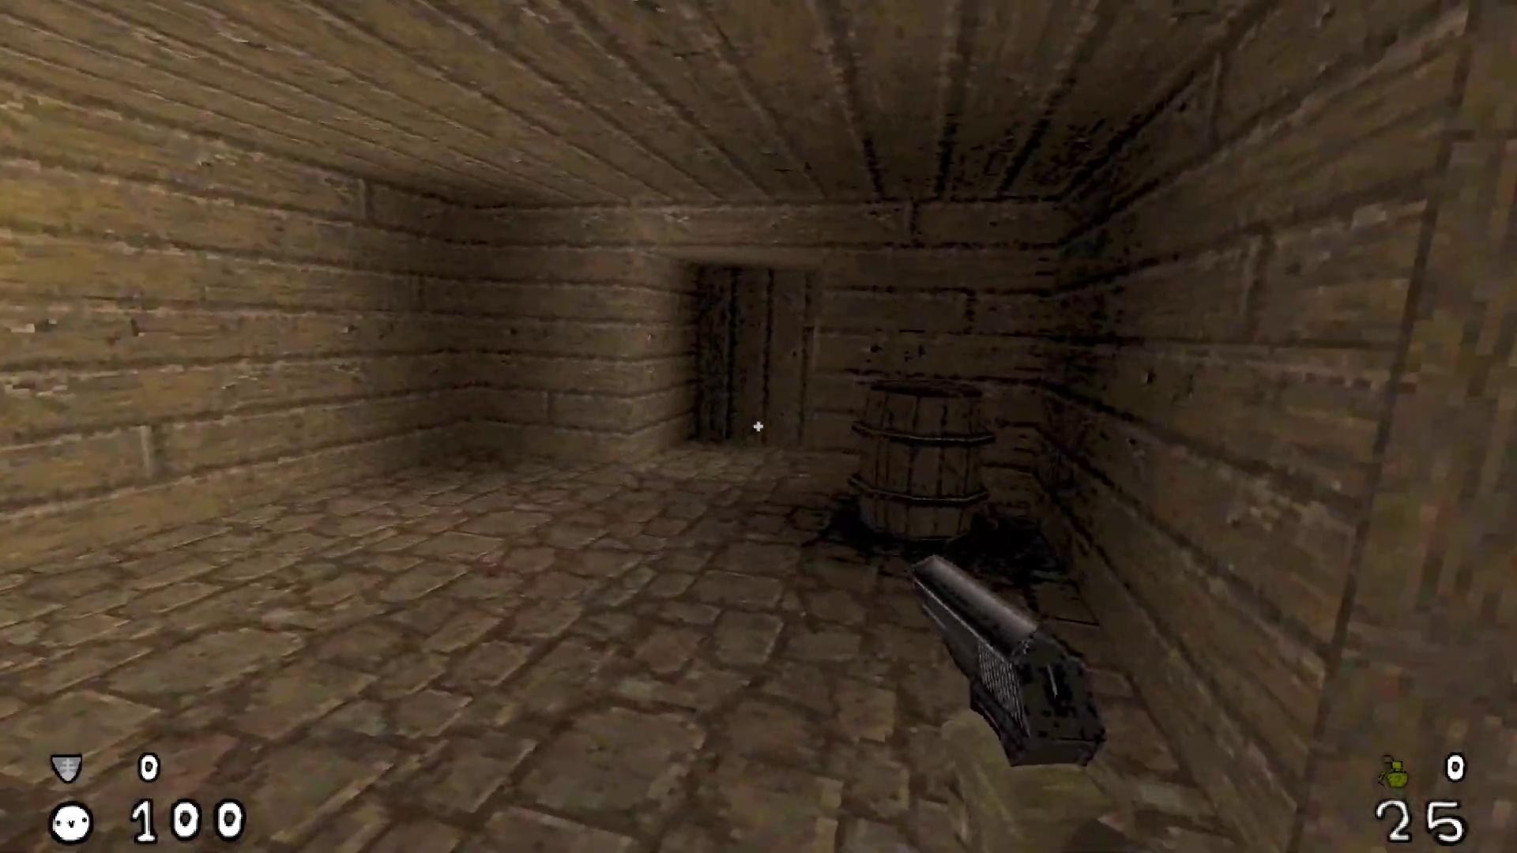
key("1")
key("w")
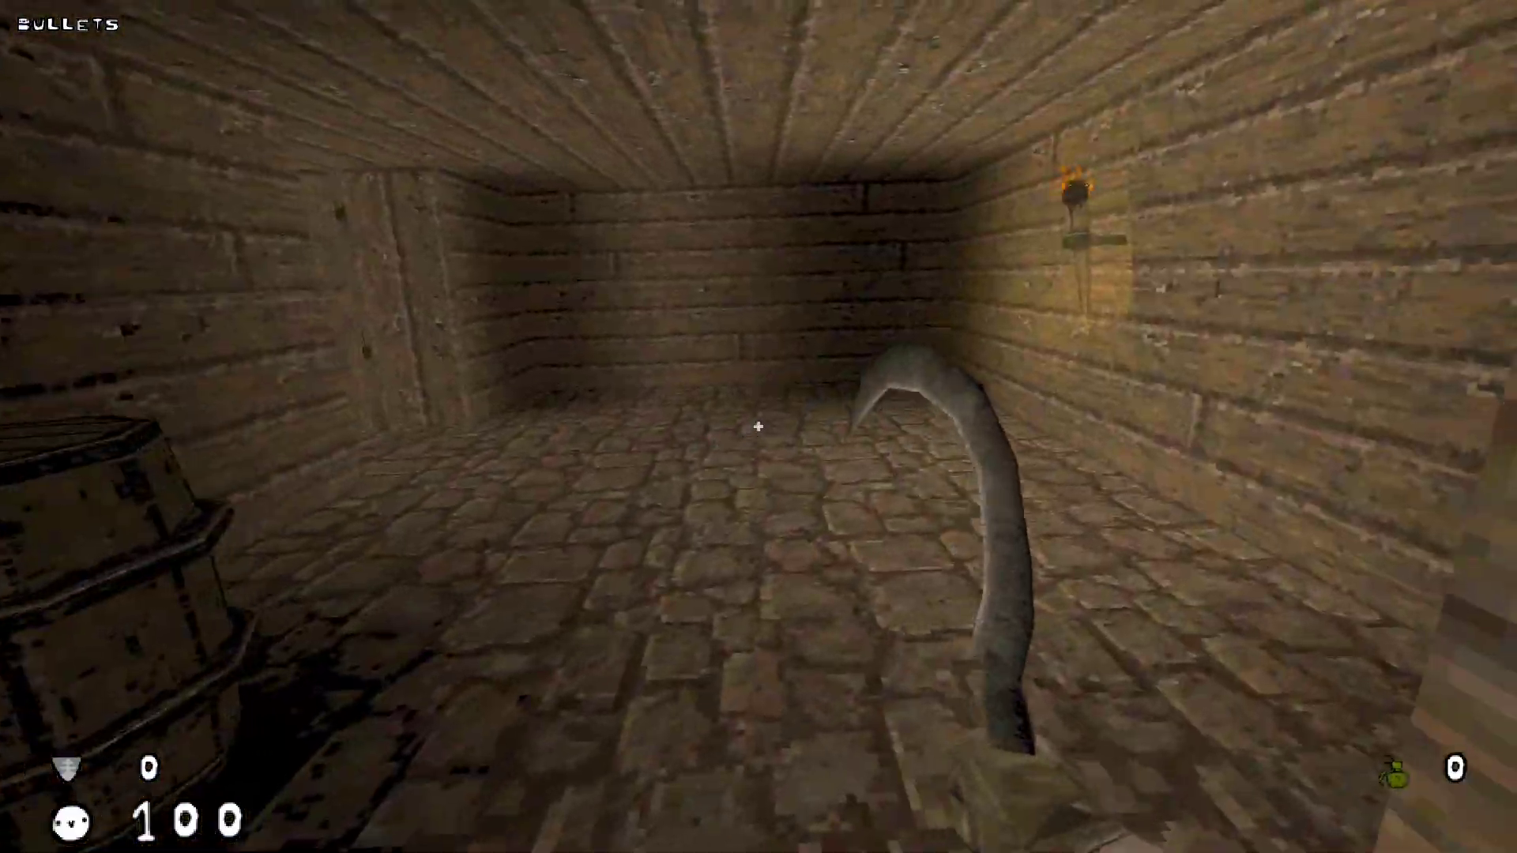
key("2")
key("w")
key("1")
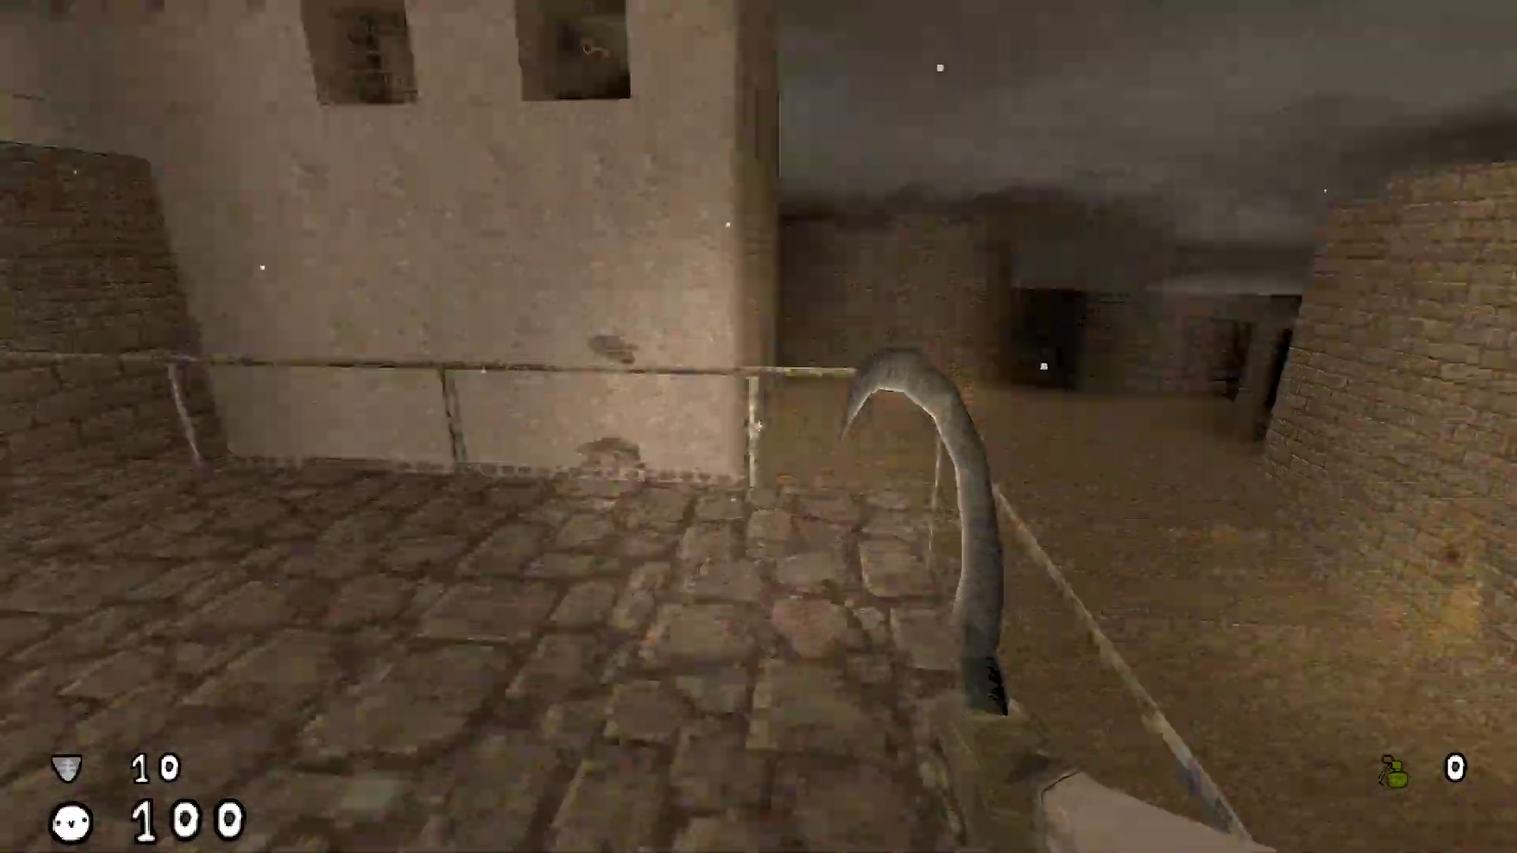